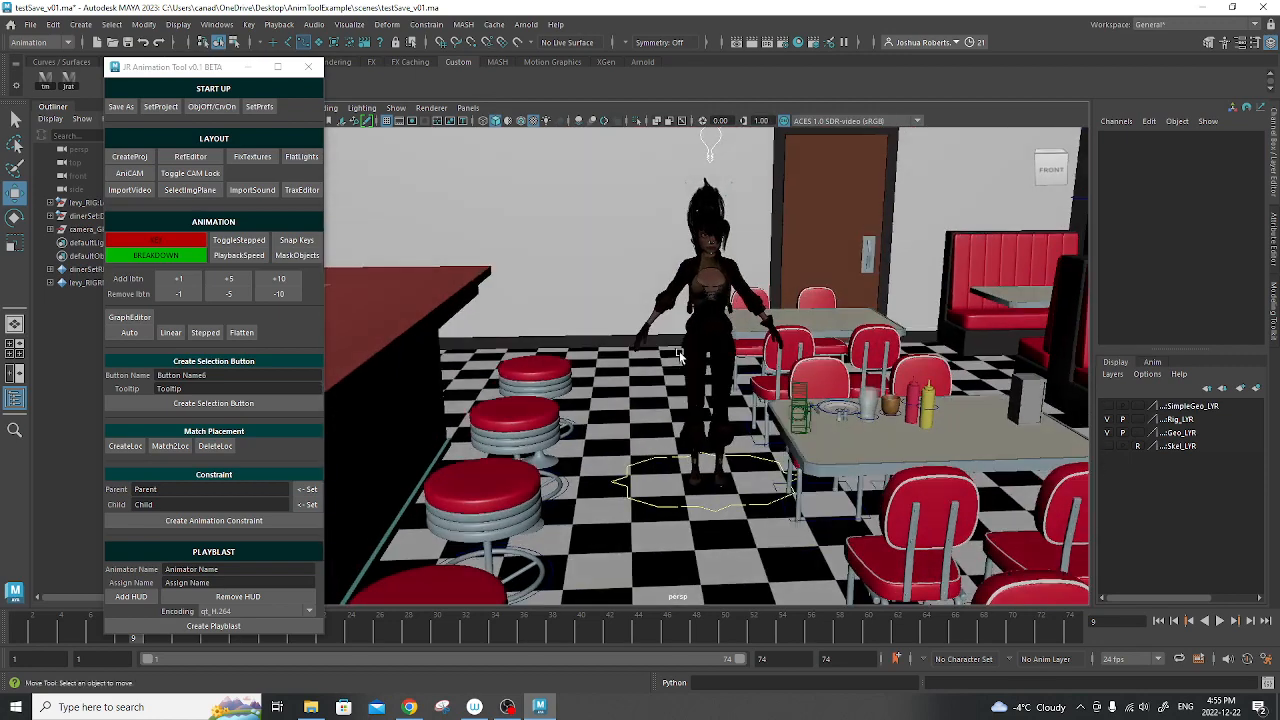
Select the character's master visibility control and set its Root, Head, Arms and Legs VIS attributes to 1
left_click(659, 480)
key("f")
right_click_drag(833, 399, 714, 176, "alt")
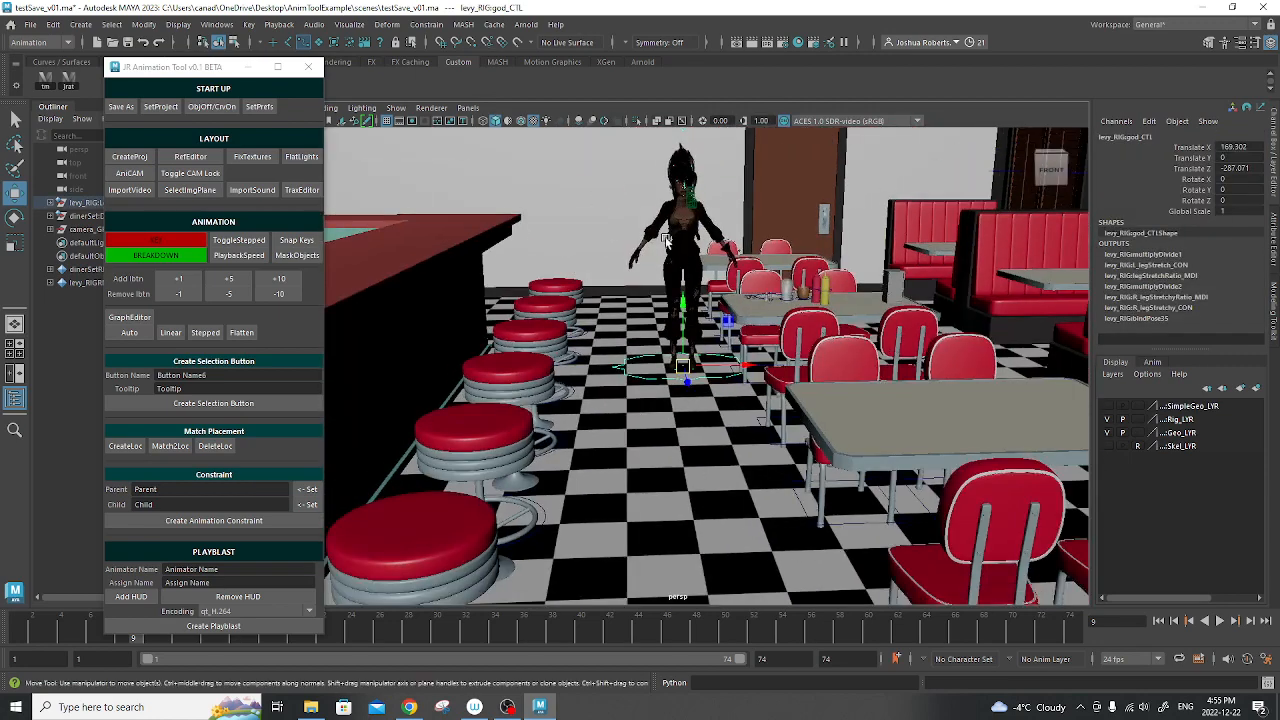
middle_click_drag(714, 176, 668, 308, "alt")
left_click(653, 274)
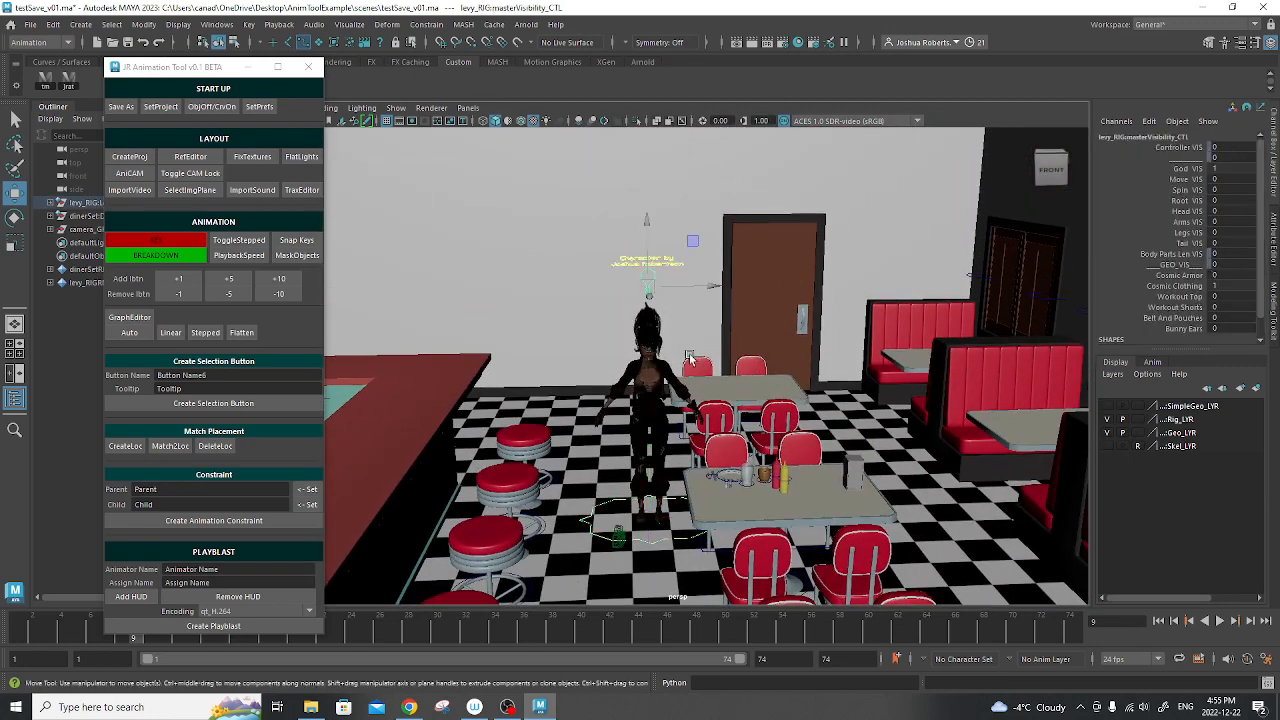
right_click_drag(688, 358, 740, 345, "alt")
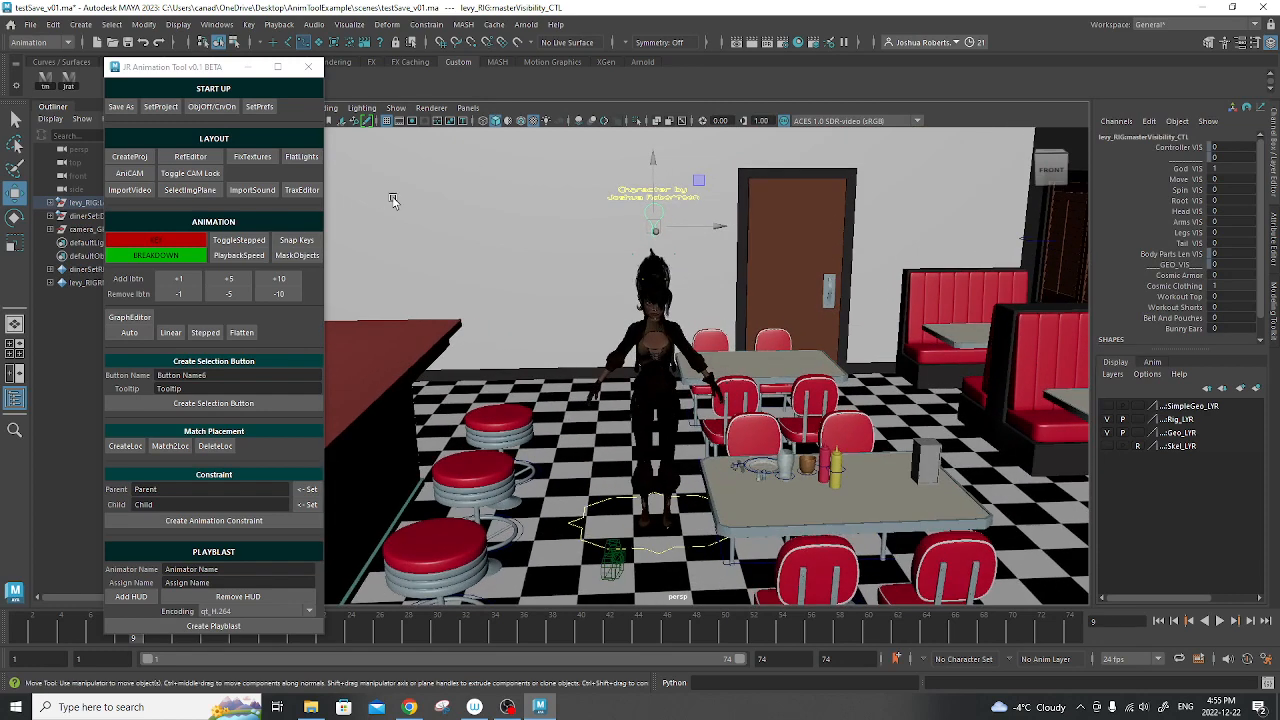
left_click(1190, 201)
left_click(1195, 233, "shift")
middle_click_drag(660, 274, 705, 273)
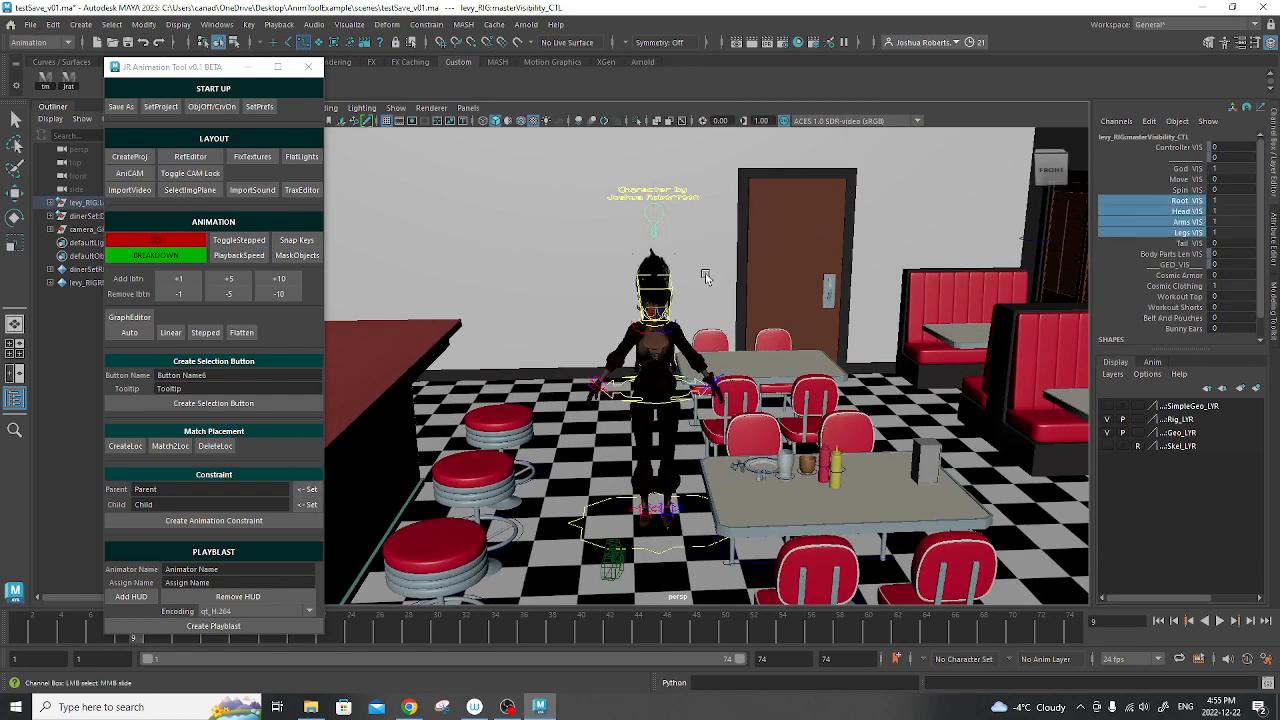
Select the root control around the character's waist and switch the viewport to plain shaded display
left_click_drag(705, 273, 689, 308, "alt")
left_click(704, 398)
scroll(705, 400, "up", 5)
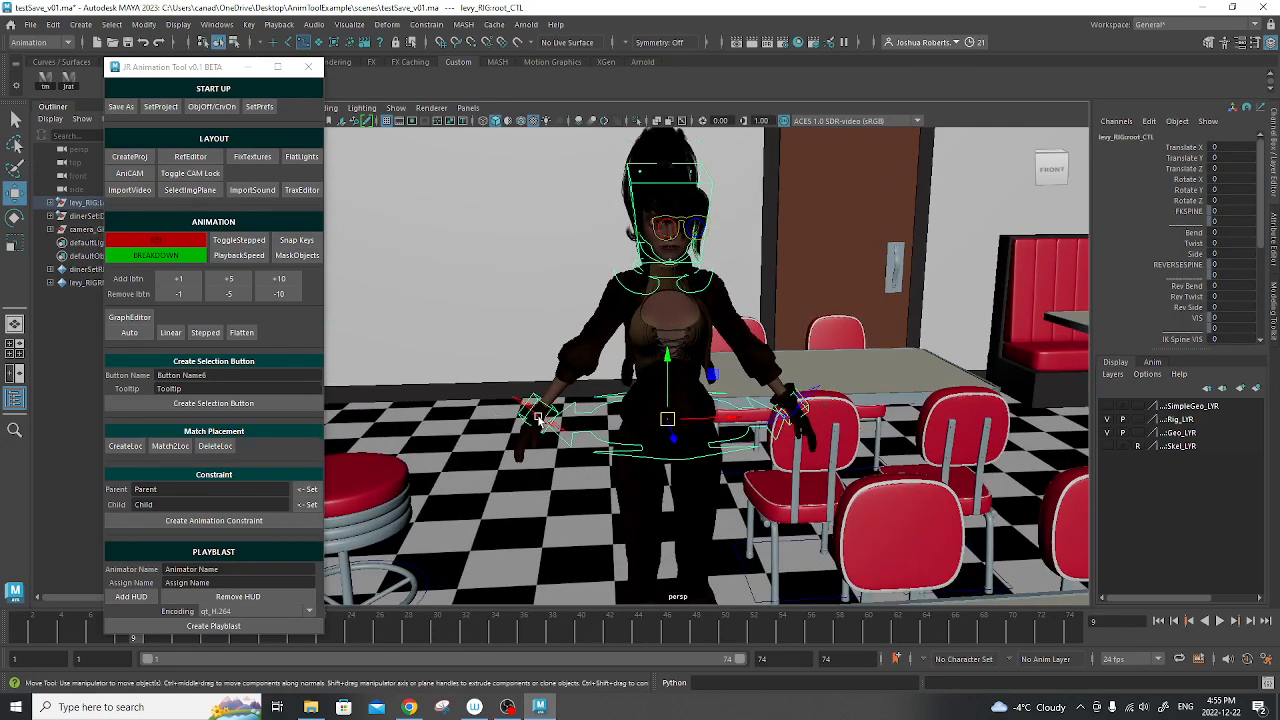
left_click_drag(538, 420, 658, 368, "alt")
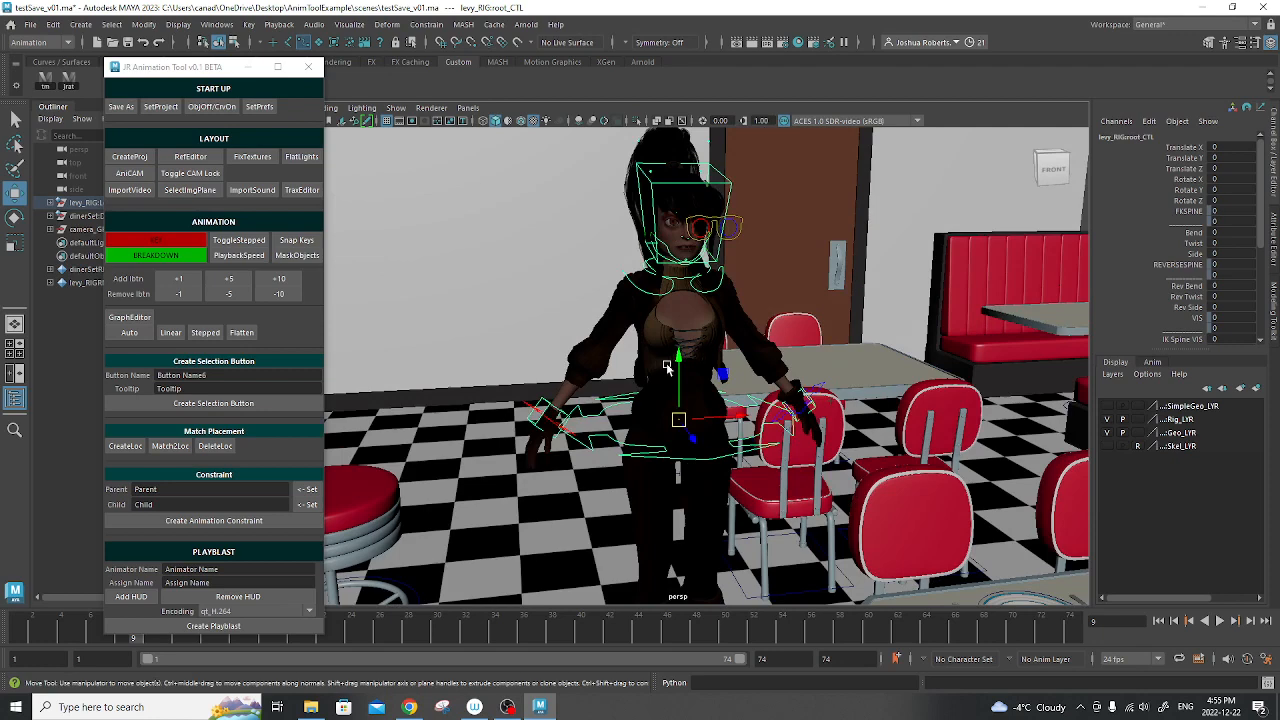
key("5")
scroll(685, 345, "down", 6)
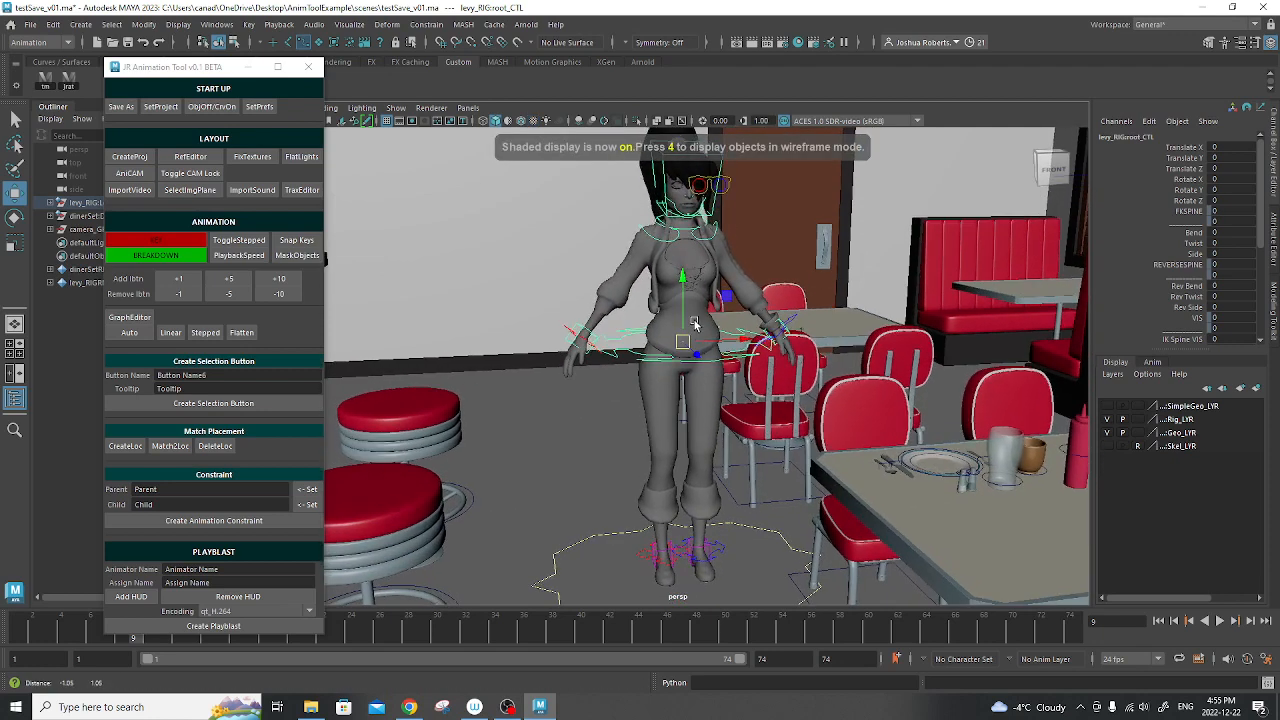
middle_click_drag(695, 323, 689, 338, "alt")
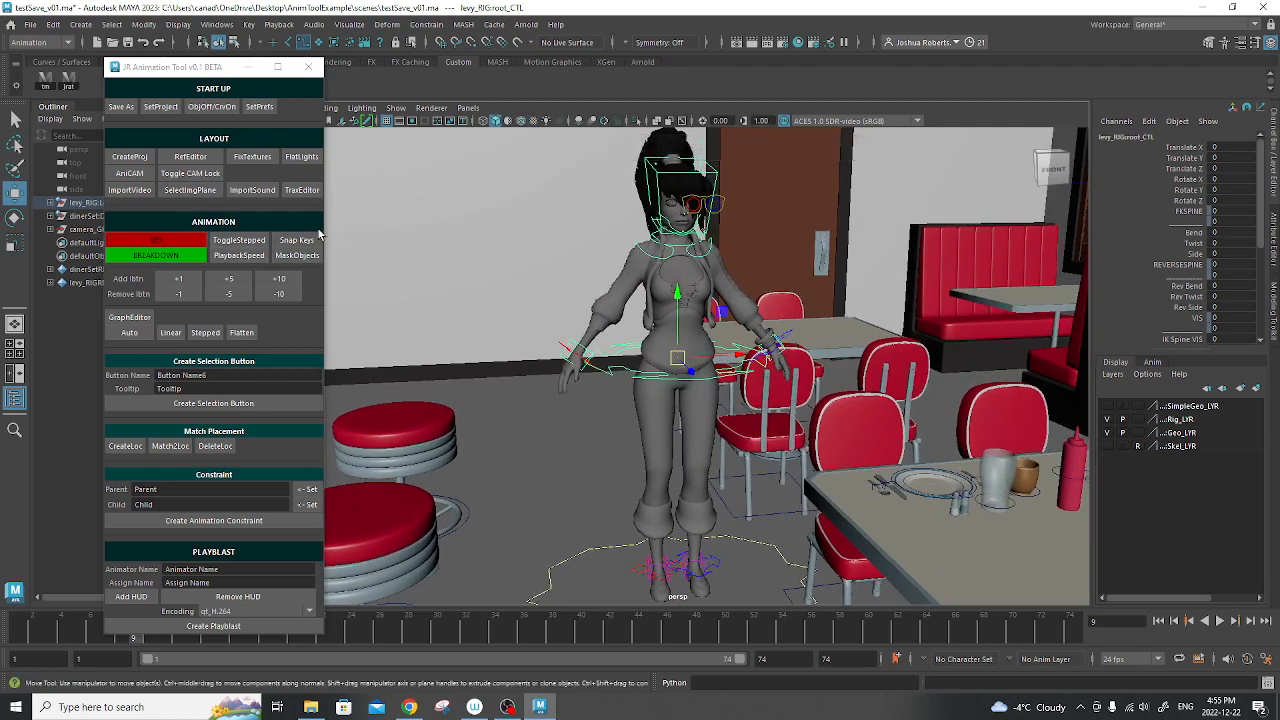
right_click_drag(600, 254, 537, 223, "alt")
middle_click_drag(600, 231, 562, 269, "alt")
Isolate the levy_RIG:Levy_Rig group in the viewport and select all of the character's visible controllers
left_click_drag(212, 70, 284, 62)
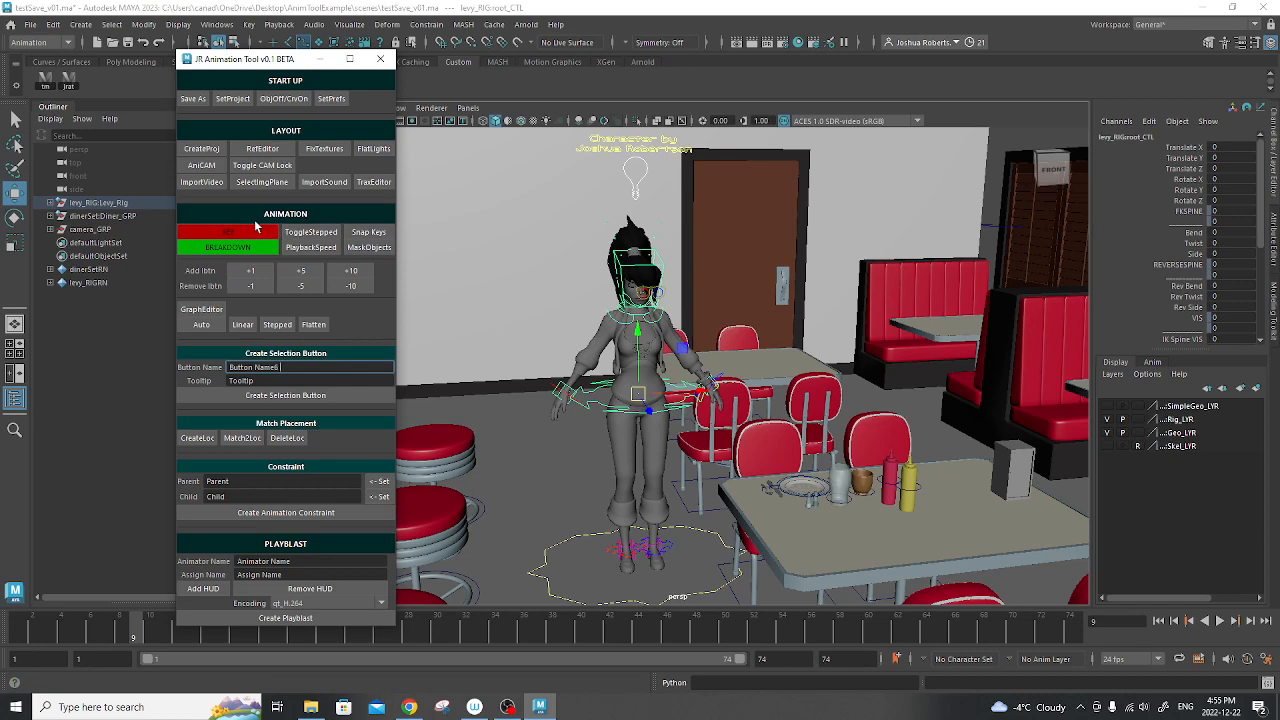
left_click(93, 205)
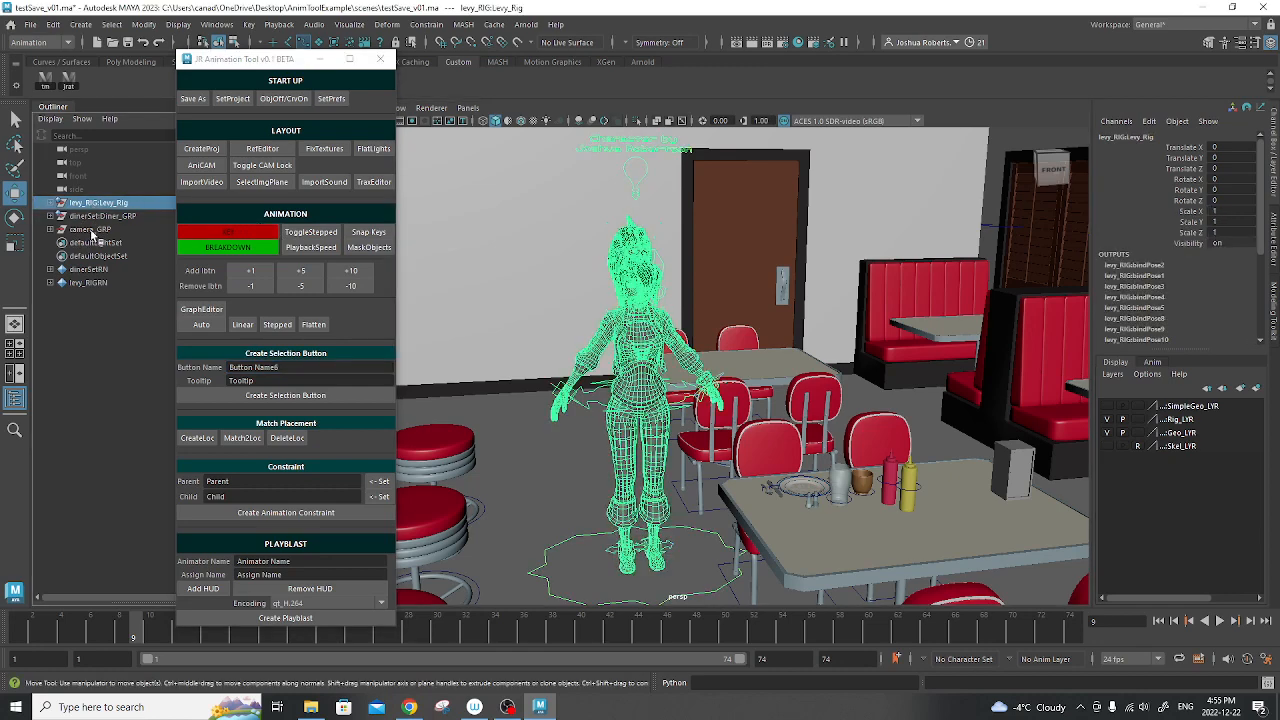
left_click(637, 120)
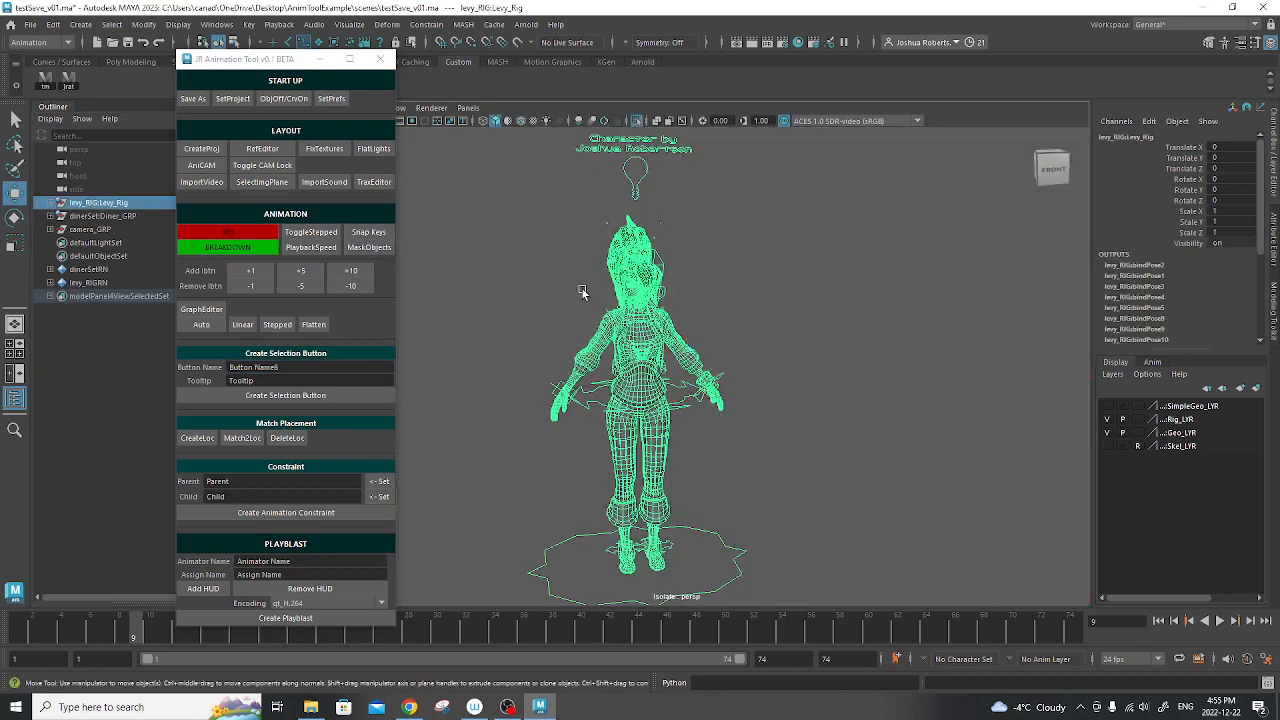
scroll(699, 225, "down", 2)
left_click(777, 248)
left_click_drag(804, 154, 492, 636)
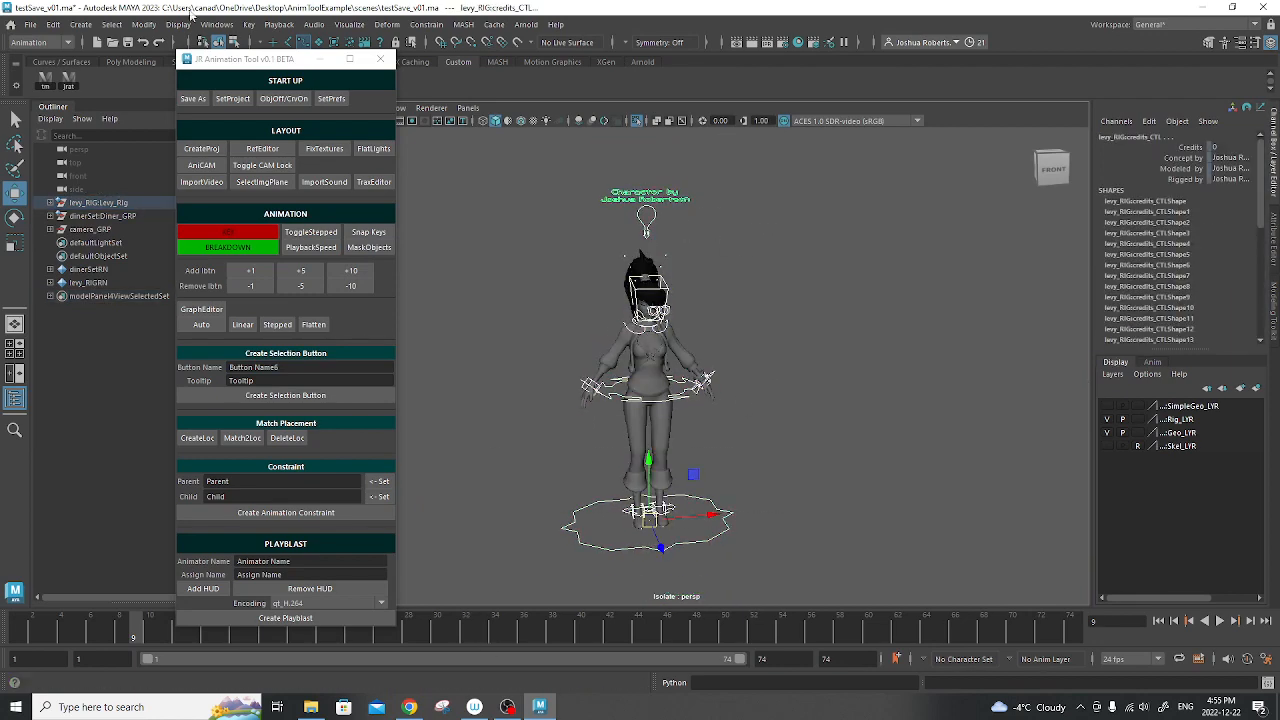
Create a selection button named LevyAll with the tooltip "Selects all of Levy's main controllers."
left_click_drag(235, 60, 228, 113)
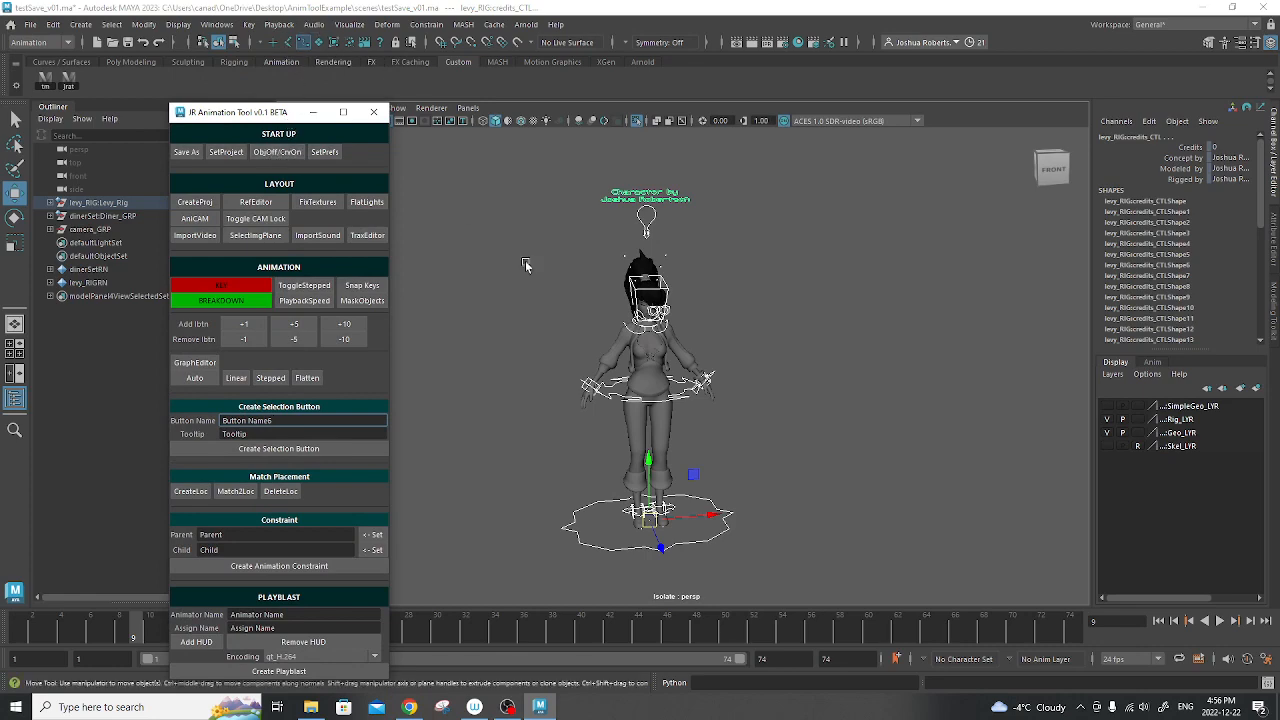
left_click_drag(272, 112, 302, 67)
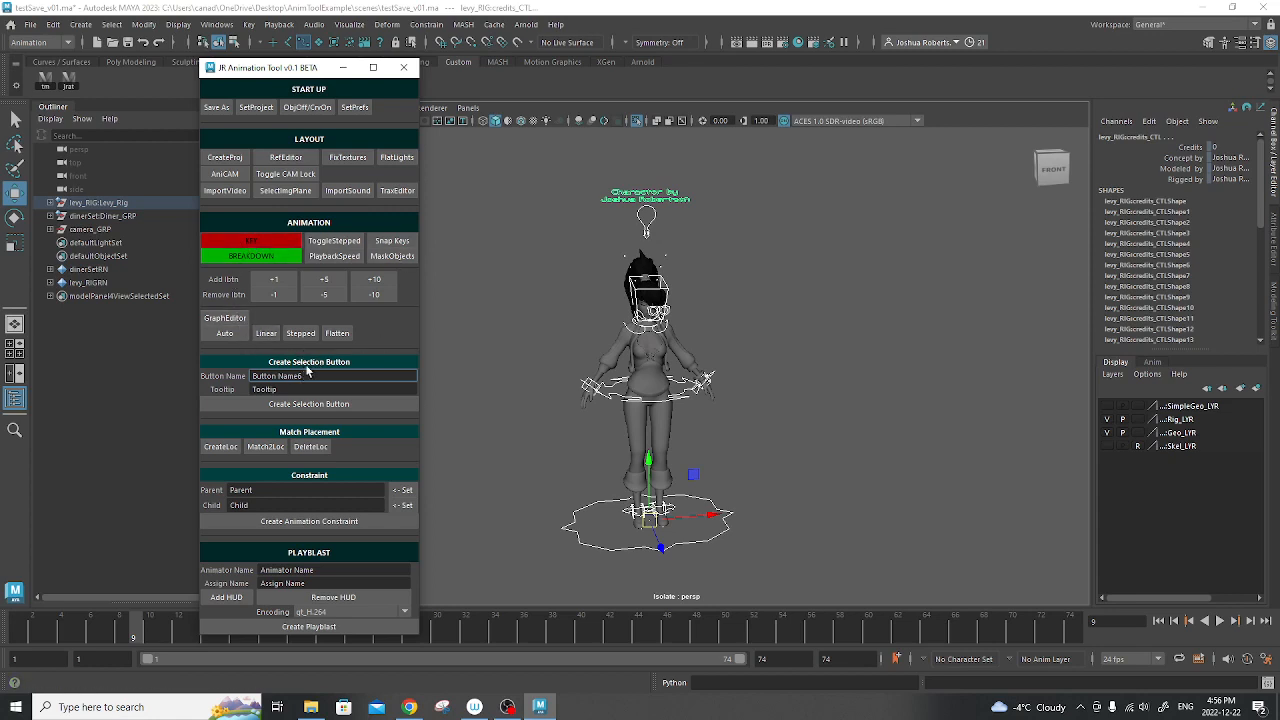
key("ctrl+a")
type("LevyAll")
key("Tab")
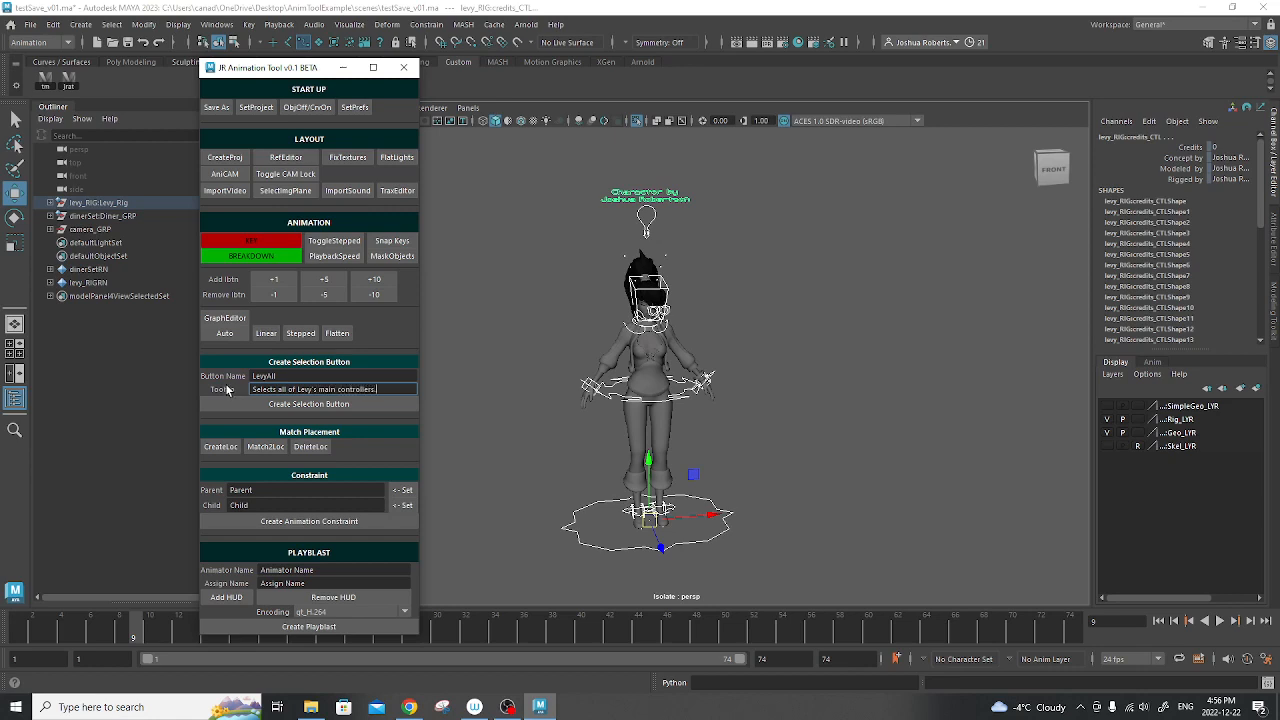
left_click(248, 404)
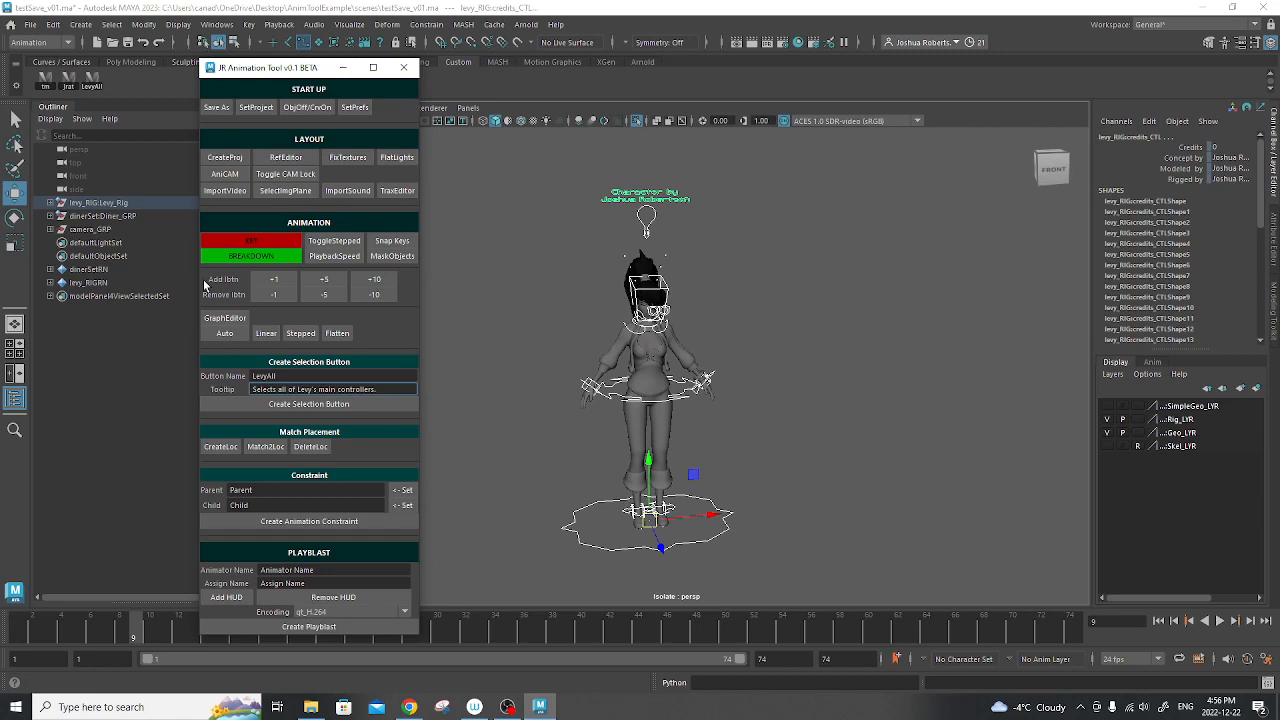
Turn off viewport isolation and select all the character's controllers with the LevyAll selection button
left_click(92, 80)
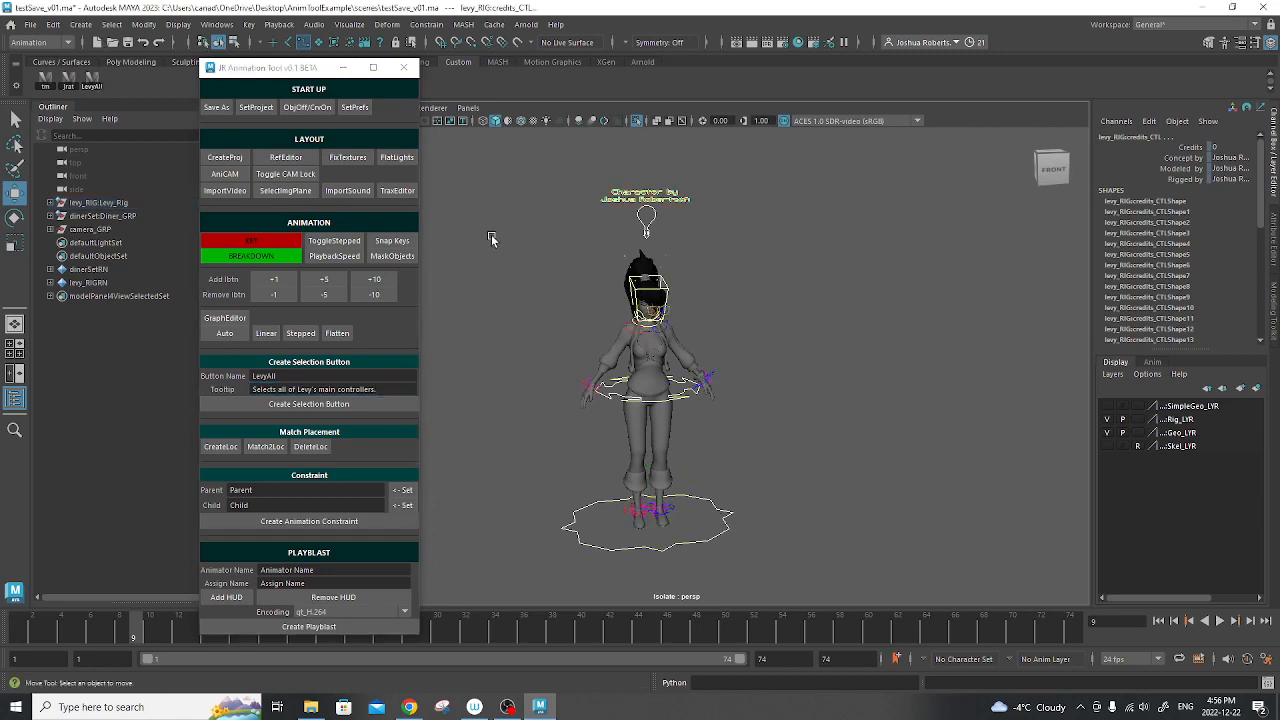
left_click(637, 121)
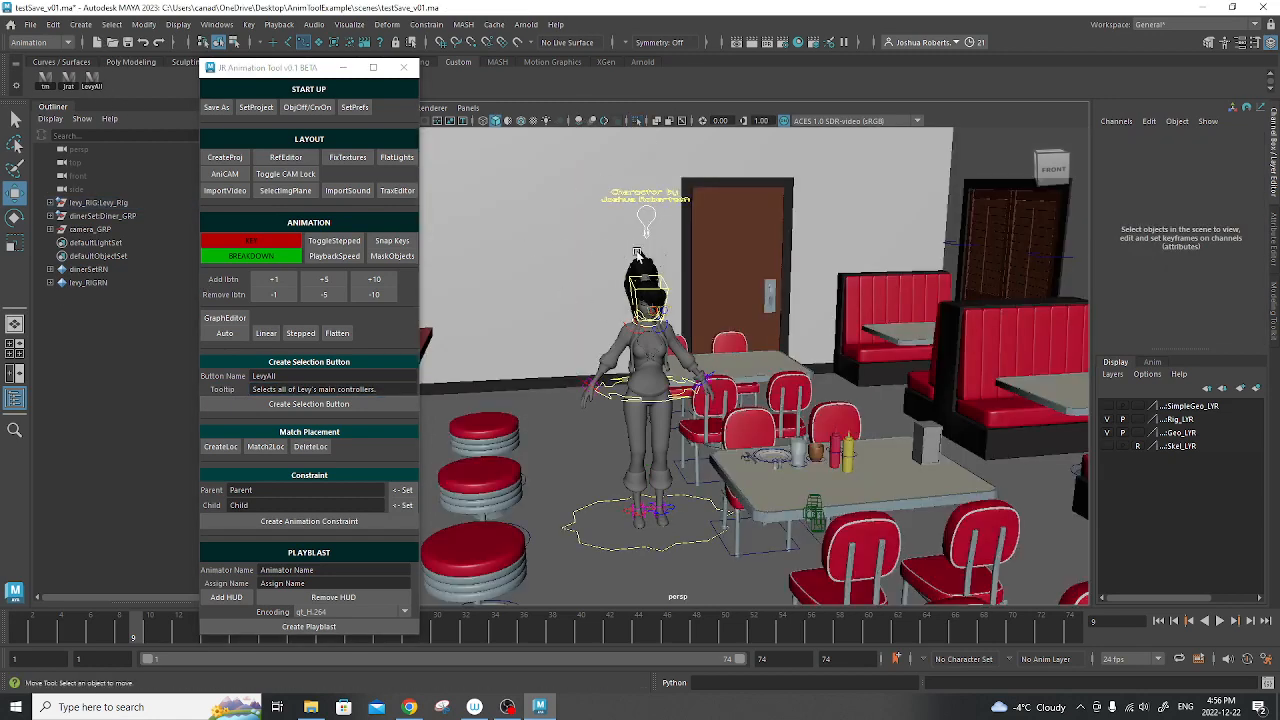
left_click(92, 80)
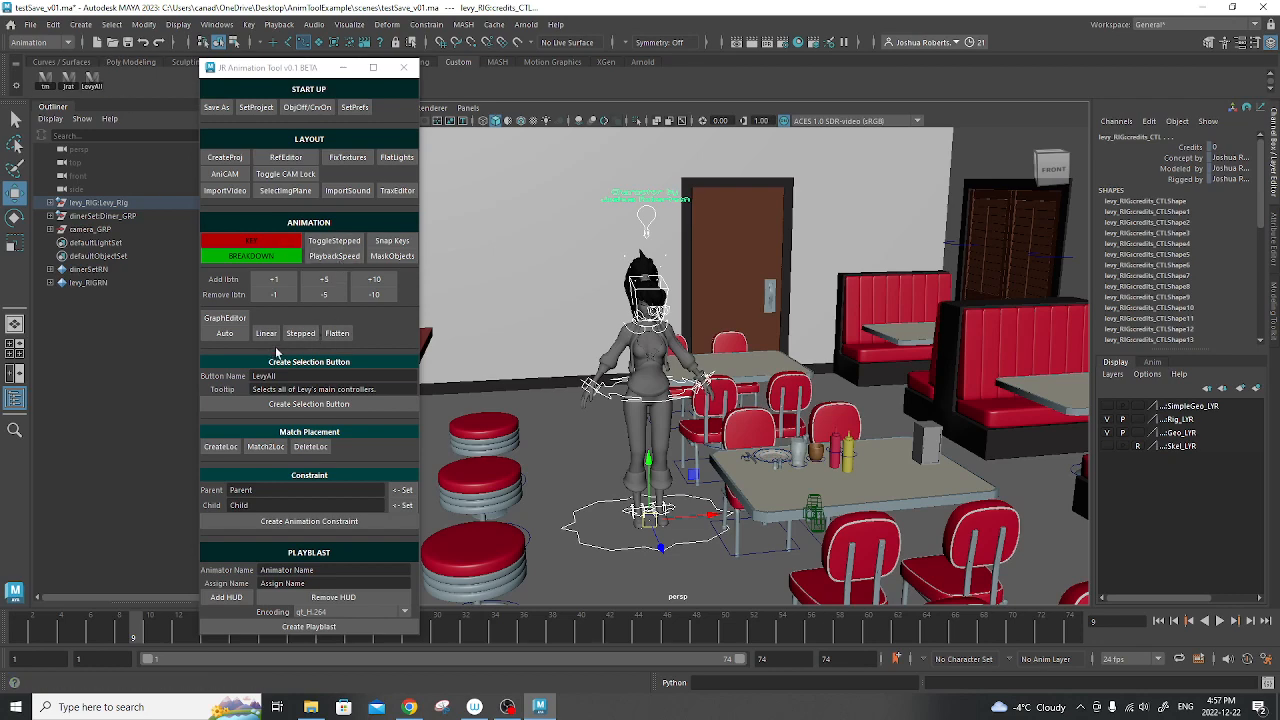
Key all the selected controllers on frame 1 and go to frame 2
left_click_drag(437, 310, 540, 361, "alt")
left_click(18, 634)
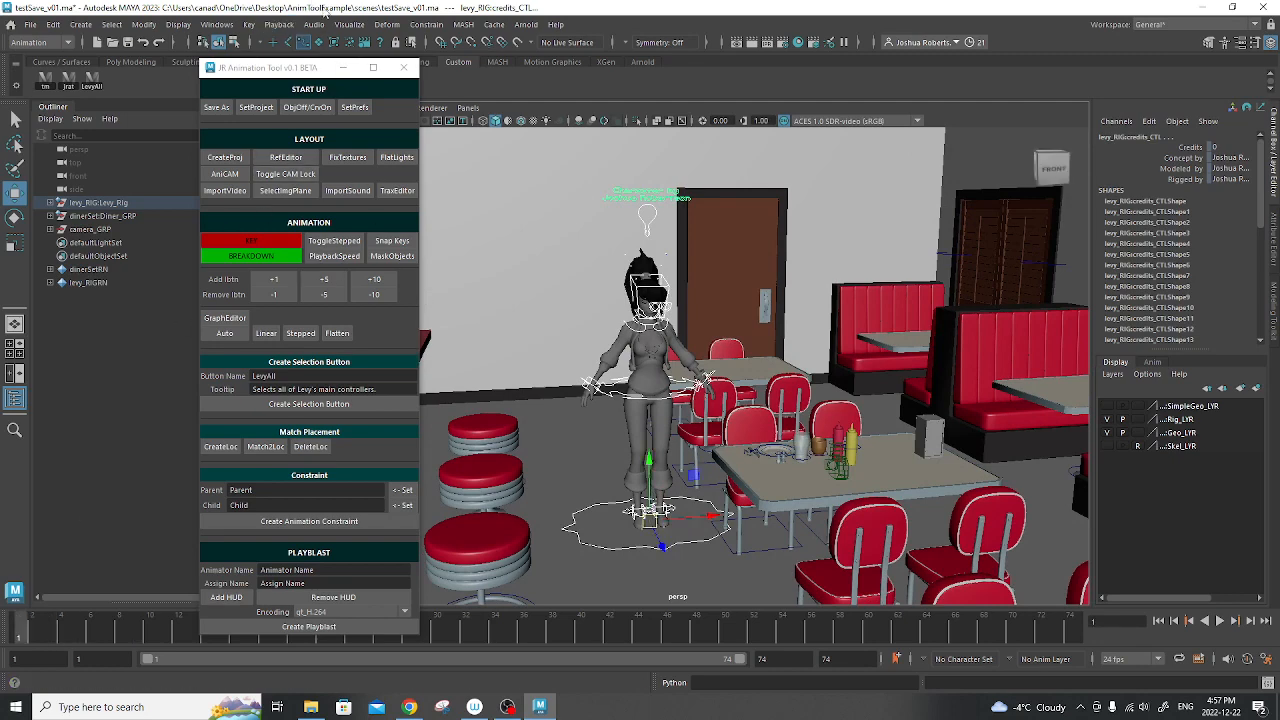
left_click_drag(297, 70, 927, 117)
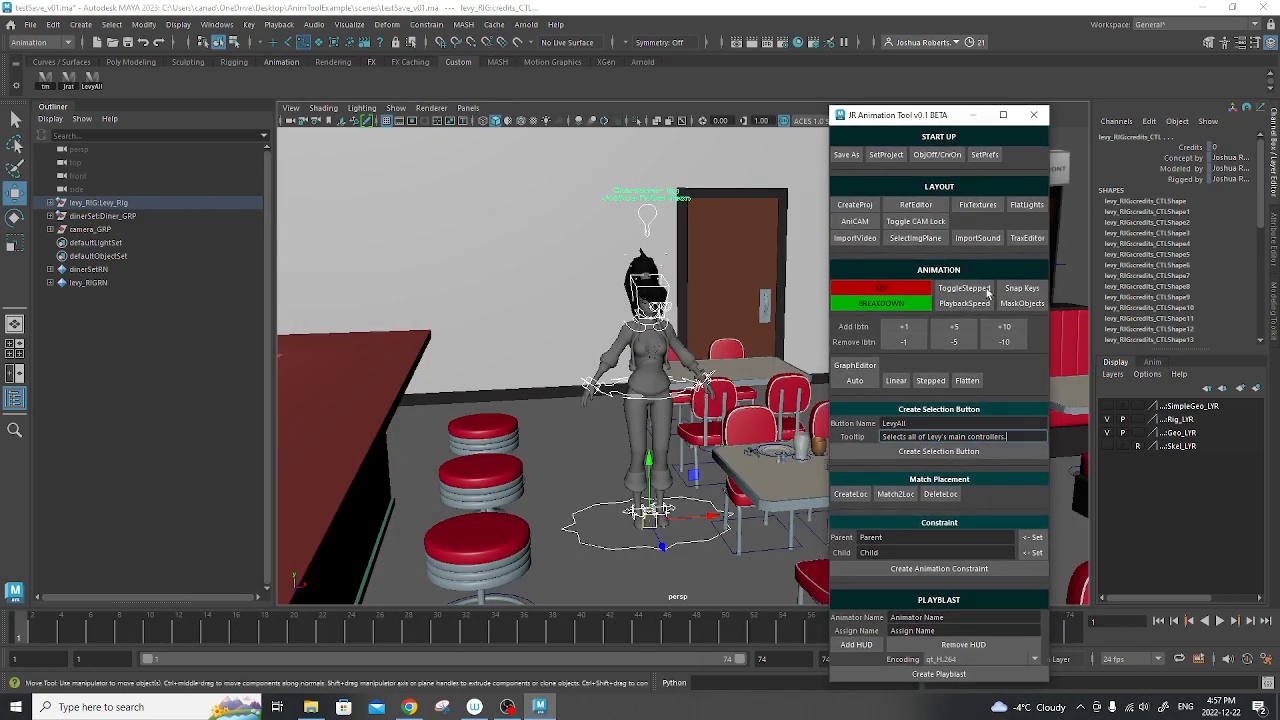
left_click(34, 630)
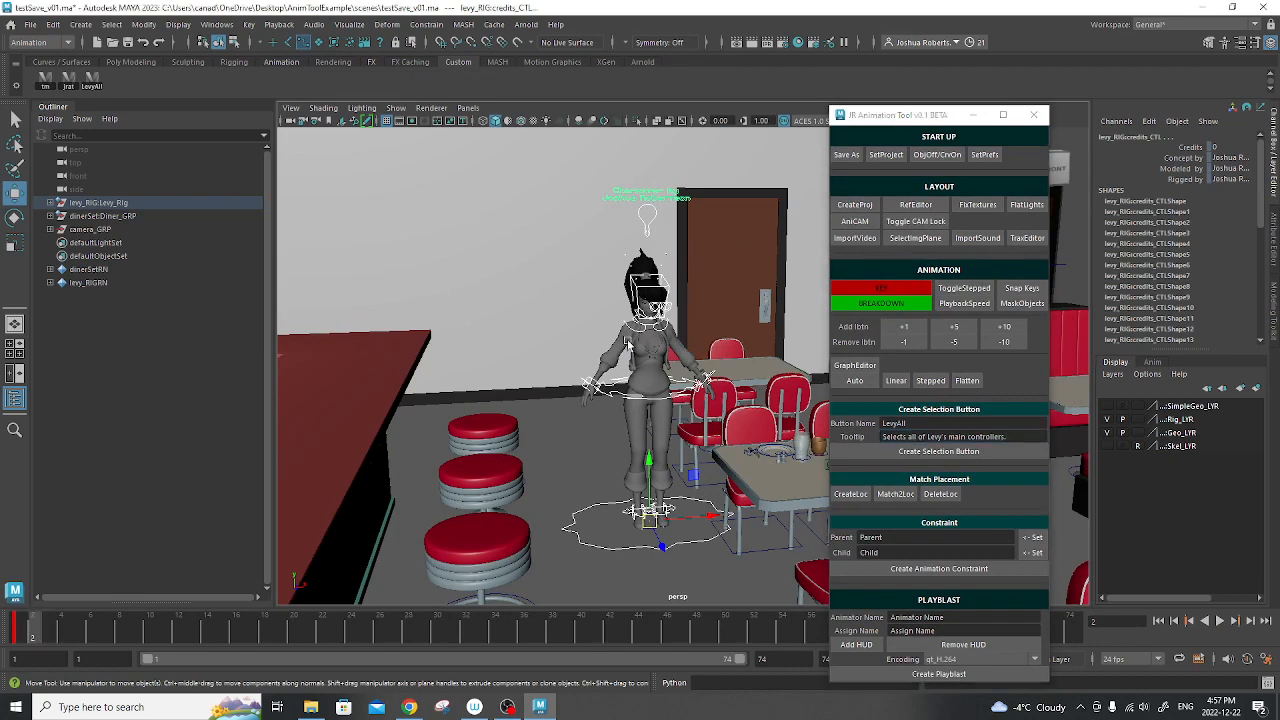
Pose the root control on frame 2 with translation of about 7.17, -6.92, 6.14, Z rotation of about 9.5 and Side at -6.9
right_click_drag(515, 373, 700, 366, "alt")
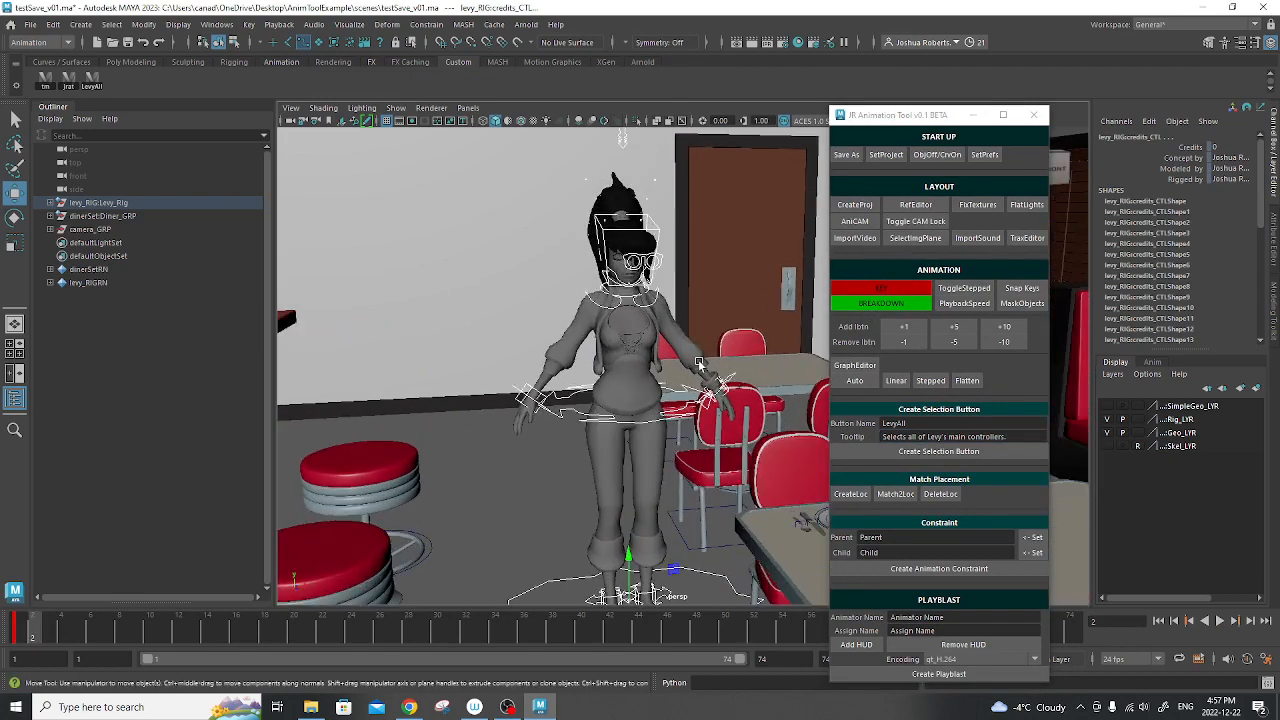
middle_click_drag(700, 366, 676, 320, "alt")
left_click_drag(612, 312, 641, 322, "alt")
middle_click_drag(703, 316, 676, 313, "alt")
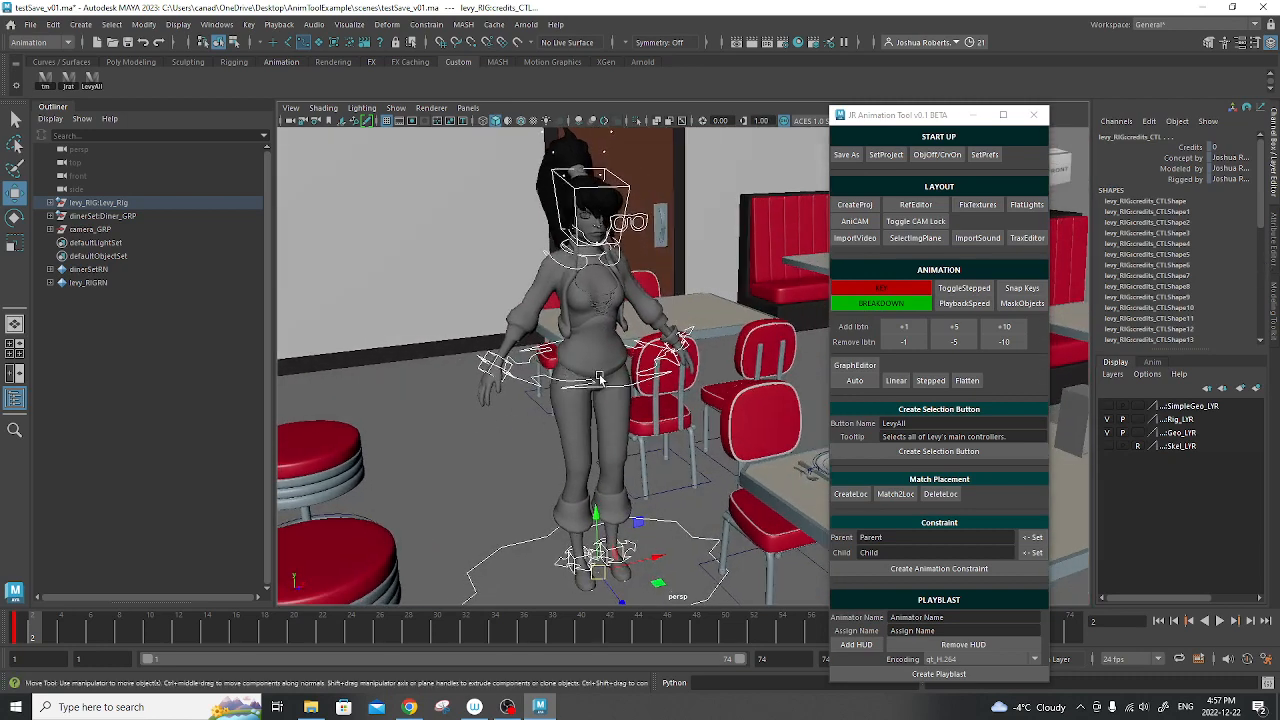
right_click_drag(645, 382, 595, 373, "alt")
middle_click_drag(595, 373, 590, 375, "alt")
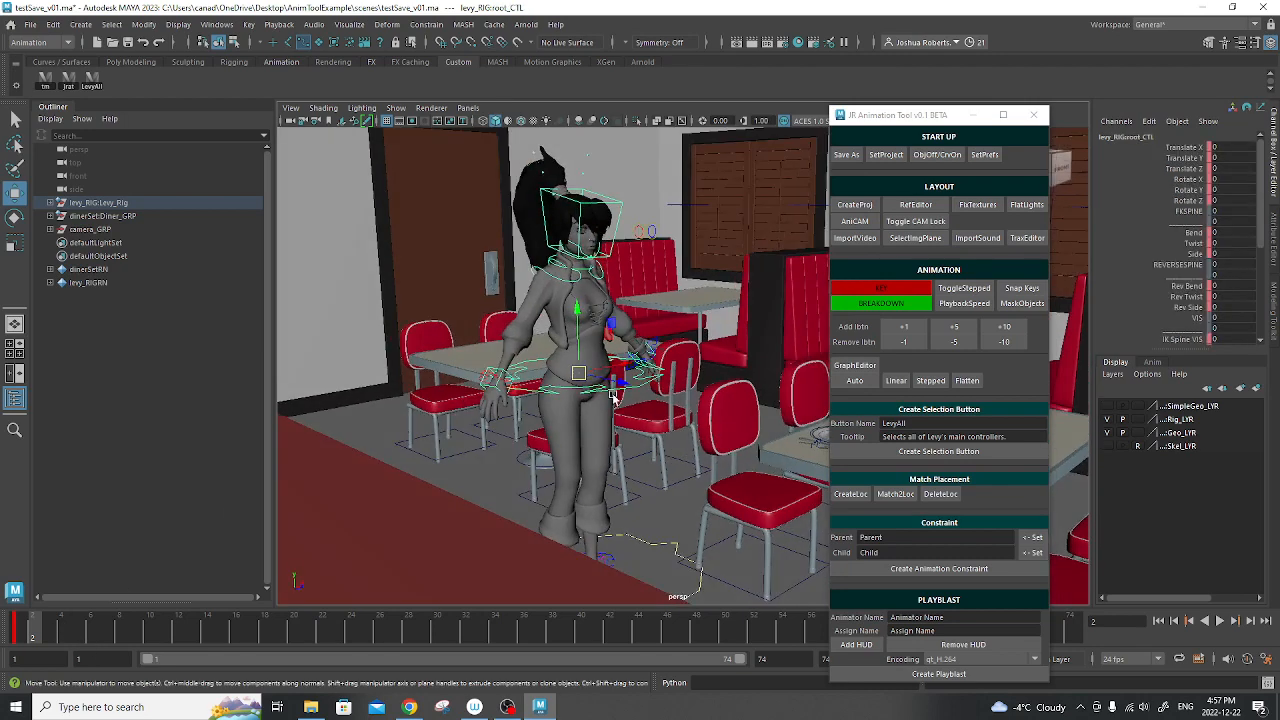
left_click_drag(588, 384, 596, 390)
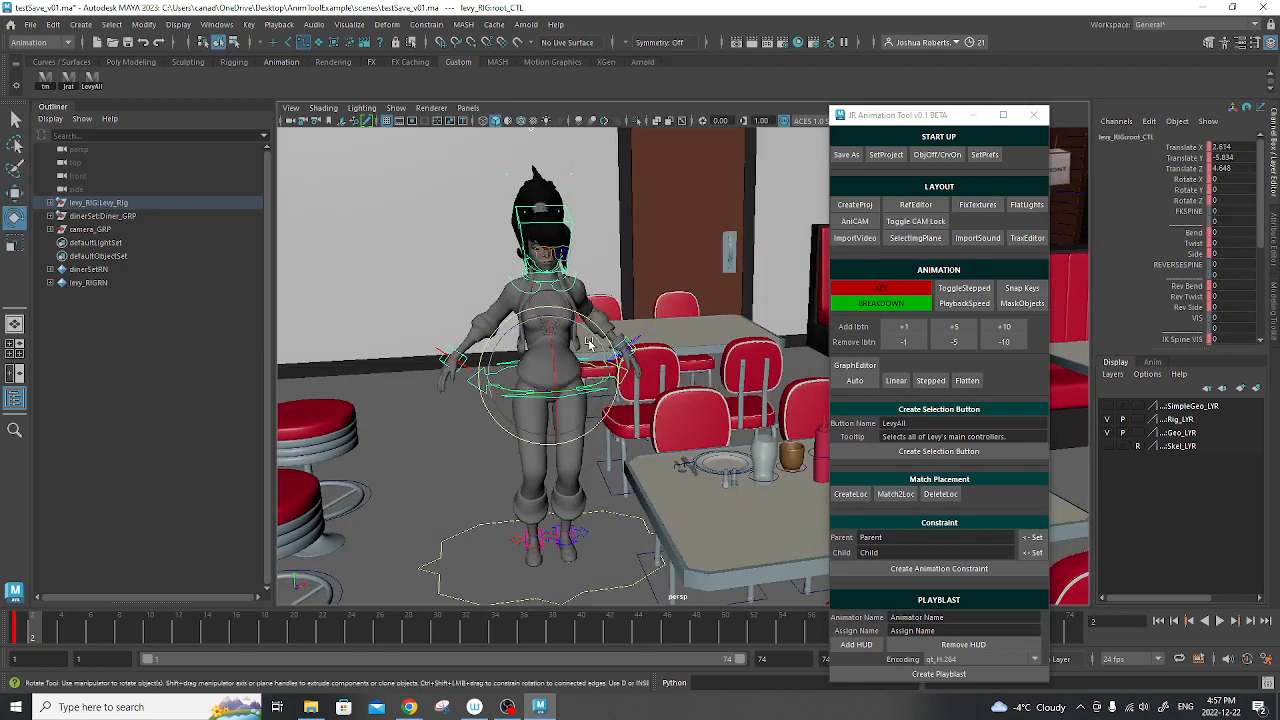
left_click_drag(590, 345, 566, 378)
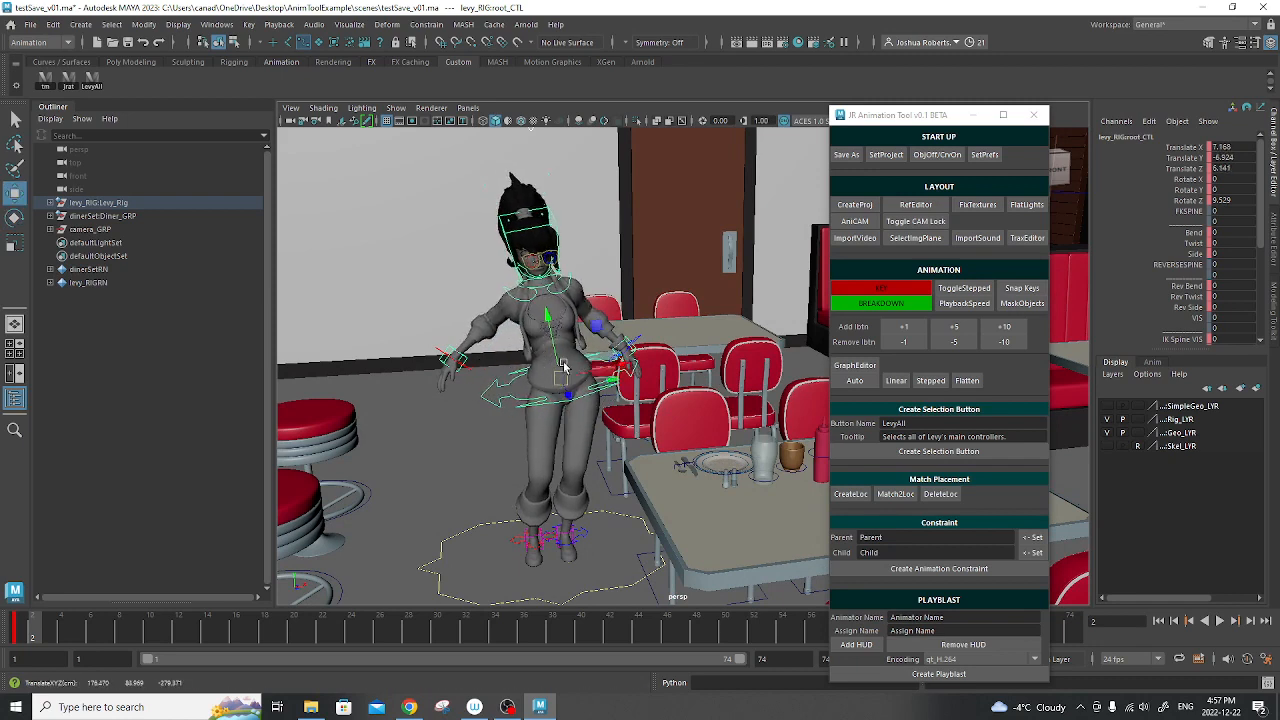
left_click(1195, 254)
middle_click_drag(639, 295, 589, 287)
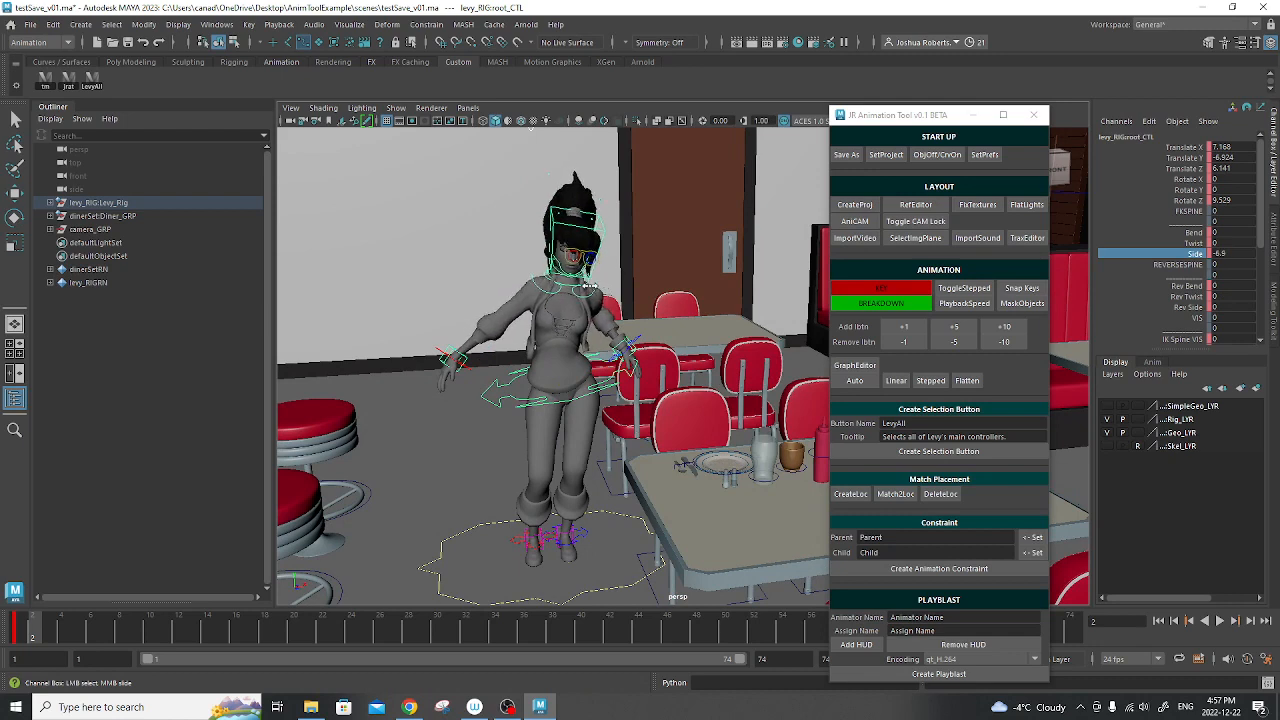
Set the head control's Parent attribute to World on frame 2
left_click(603, 229)
key("w")
left_click(1228, 220)
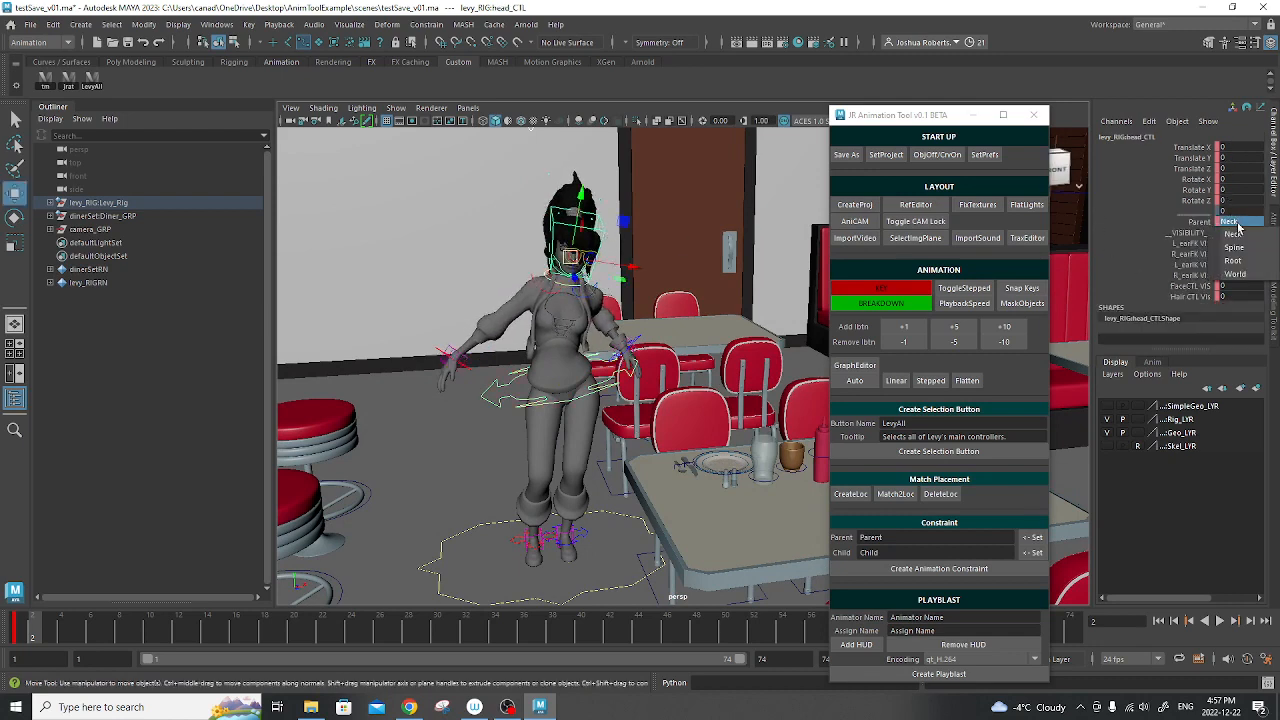
left_click(1240, 276)
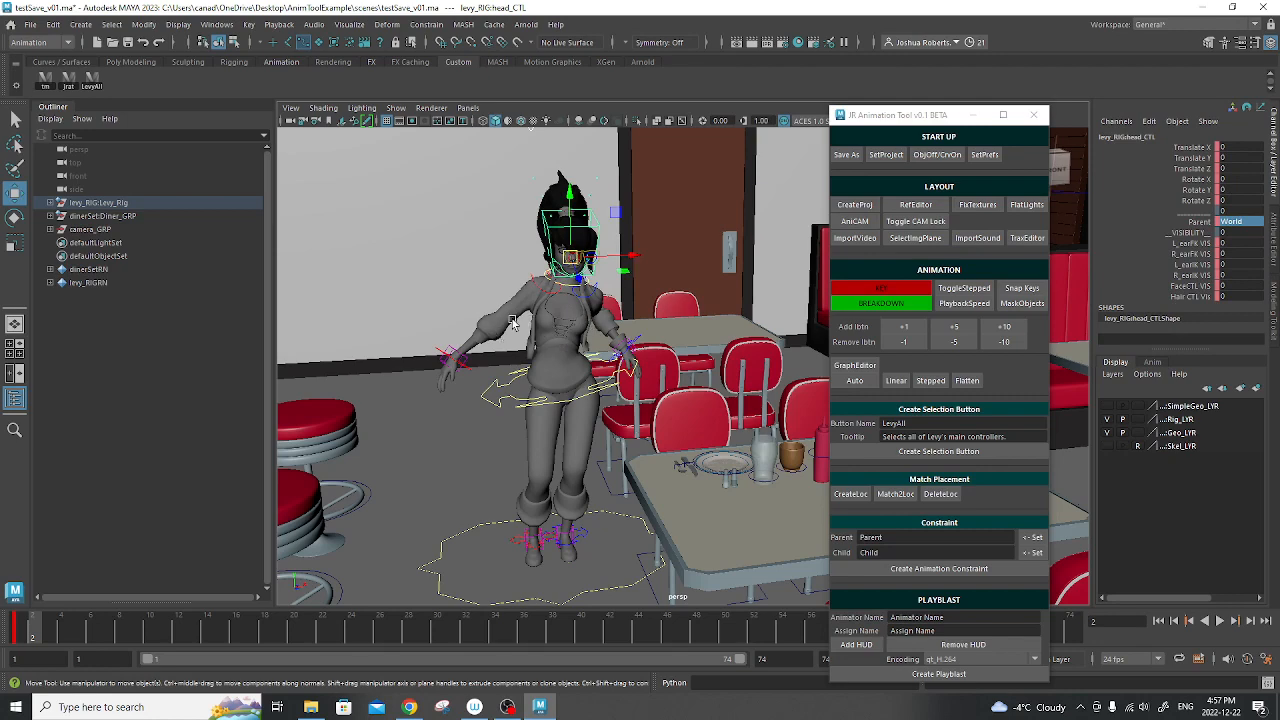
Select all controllers with LevyAll, return to frame 1 and open the Graph Editor clear of the character's head
left_click(92, 80)
left_click(24, 628)
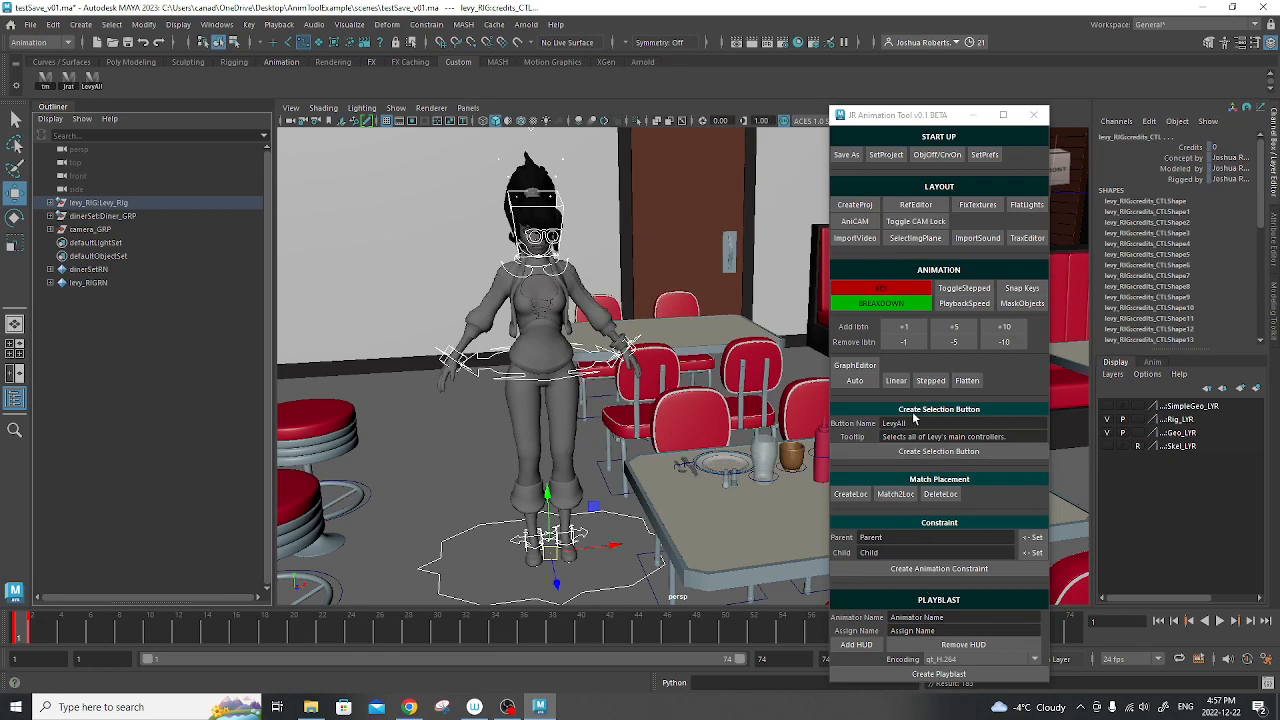
left_click(855, 365)
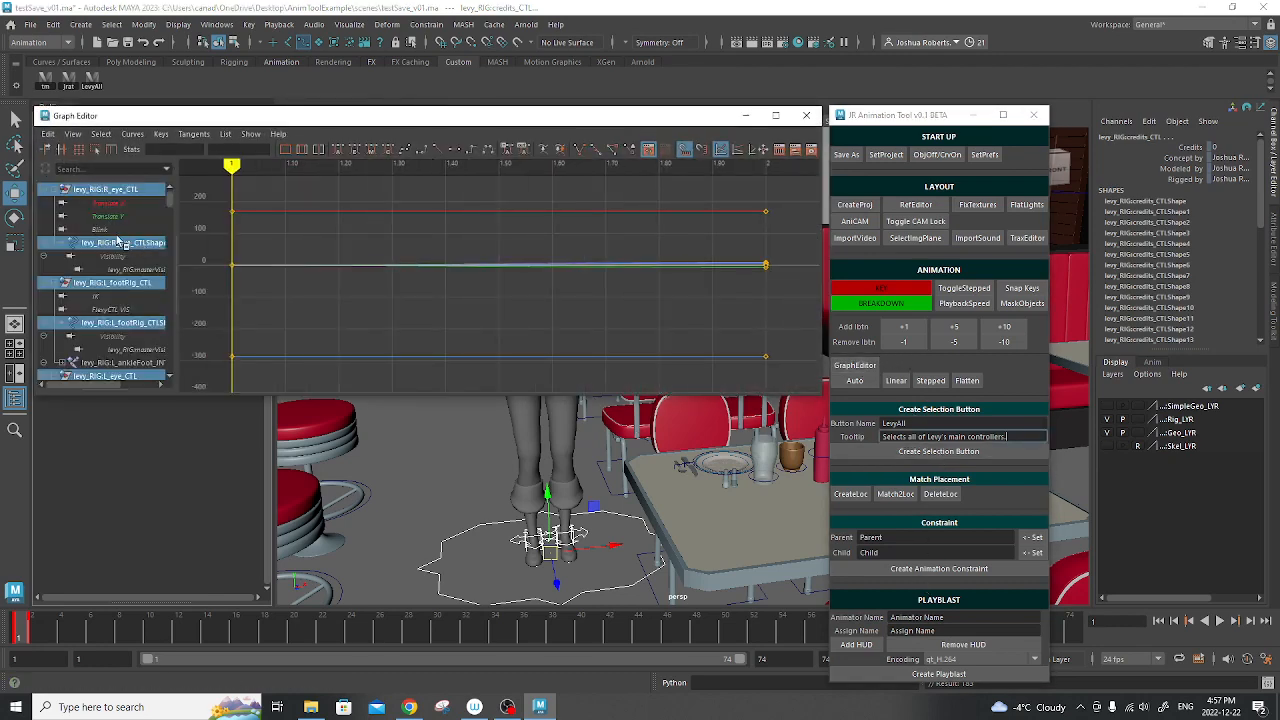
left_click_drag(560, 117, 542, 241)
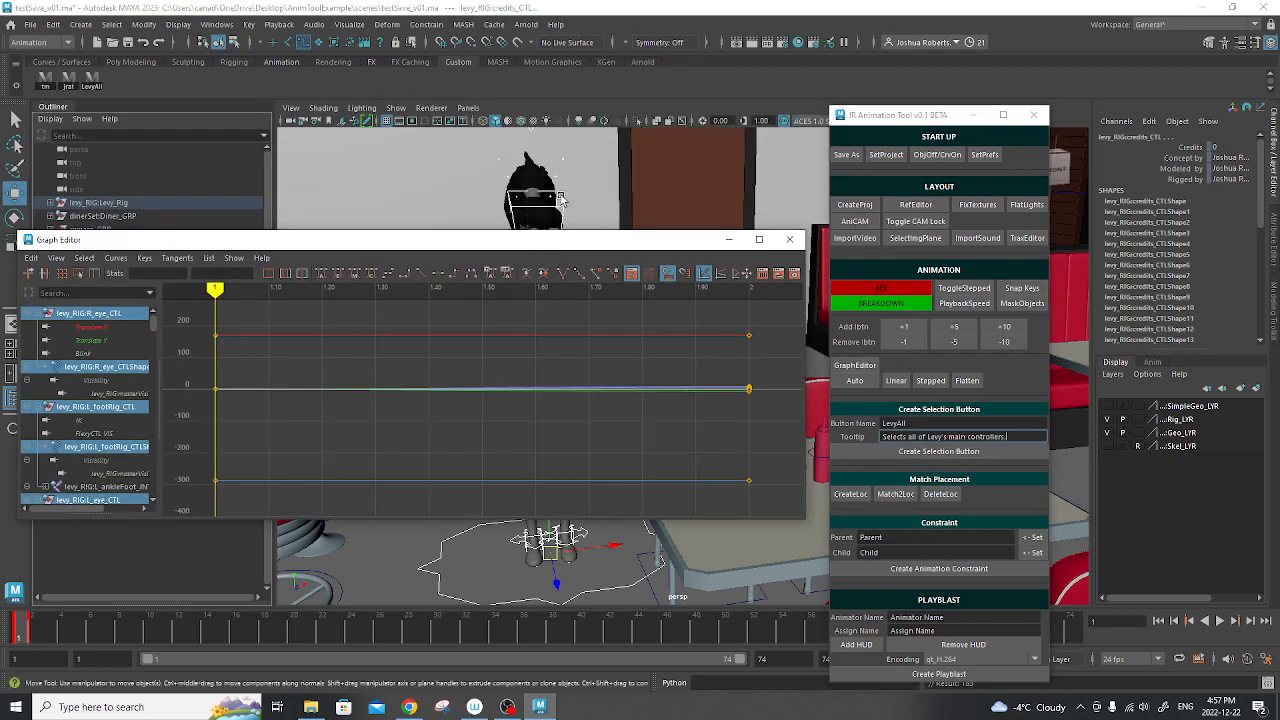
Set the frame 1 key on the head control's Parent curve to a value of 3
left_click(560, 198)
left_click(88, 407)
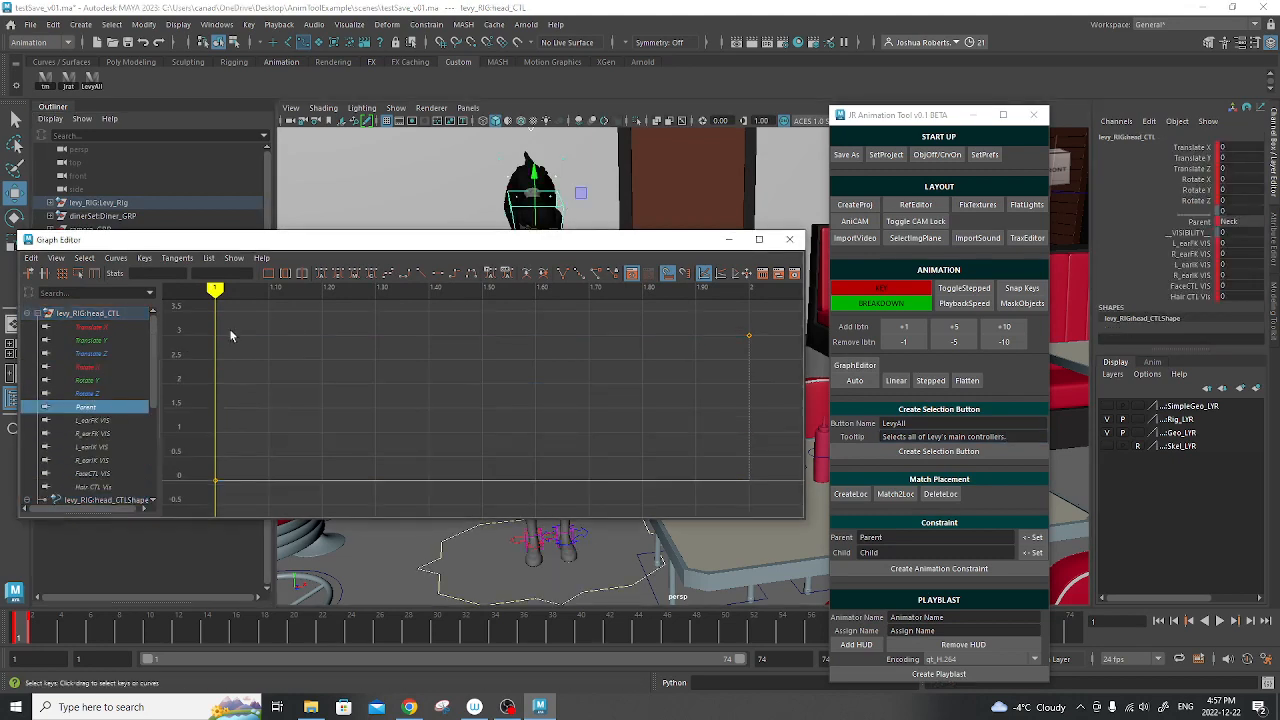
left_click_drag(311, 435, 165, 505)
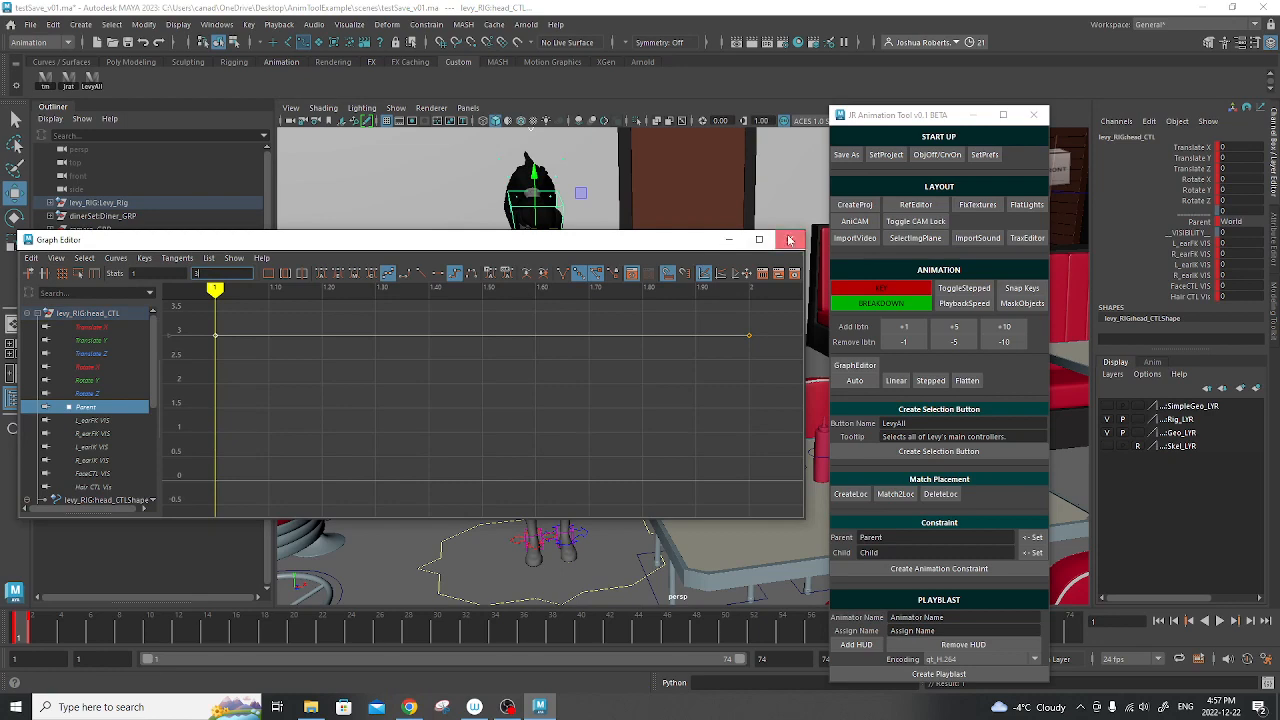
Close the Graph Editor and rotate the right ankle control to turn the foot on frame 2
left_click(790, 239)
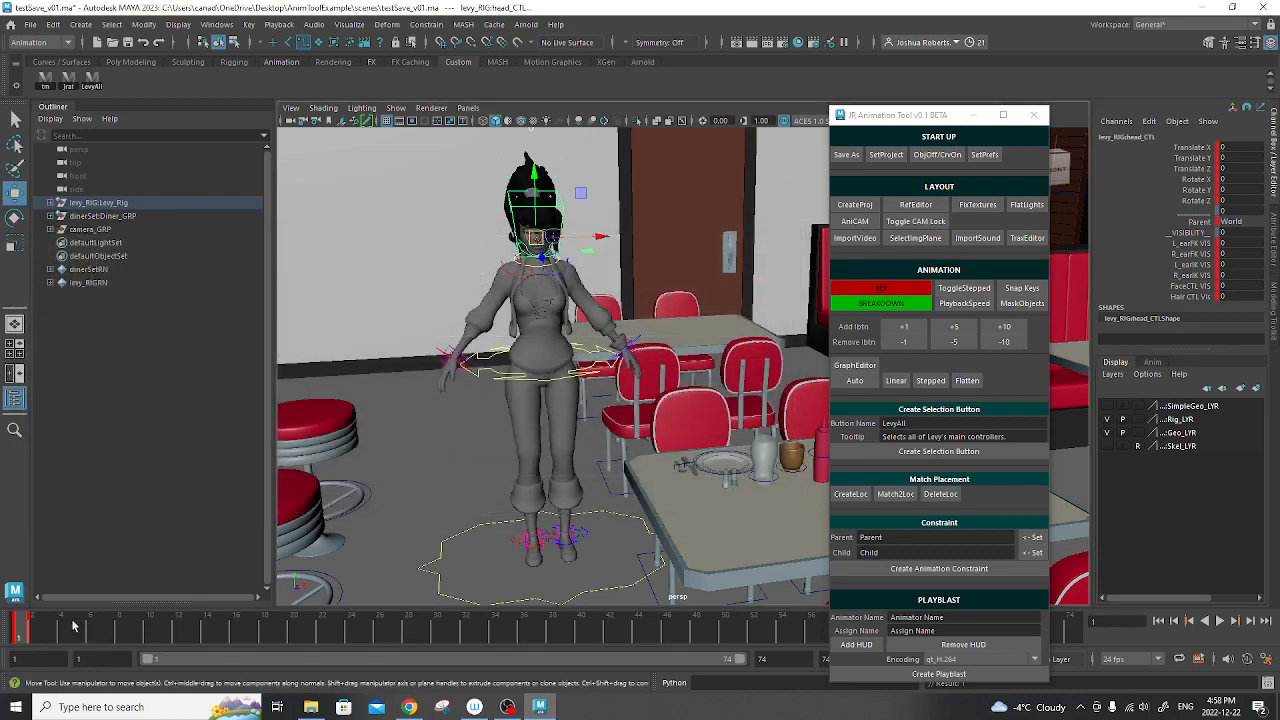
left_click(34, 626)
left_click_drag(602, 356, 560, 357, "alt")
left_click(598, 367)
left_click(518, 540)
key("e")
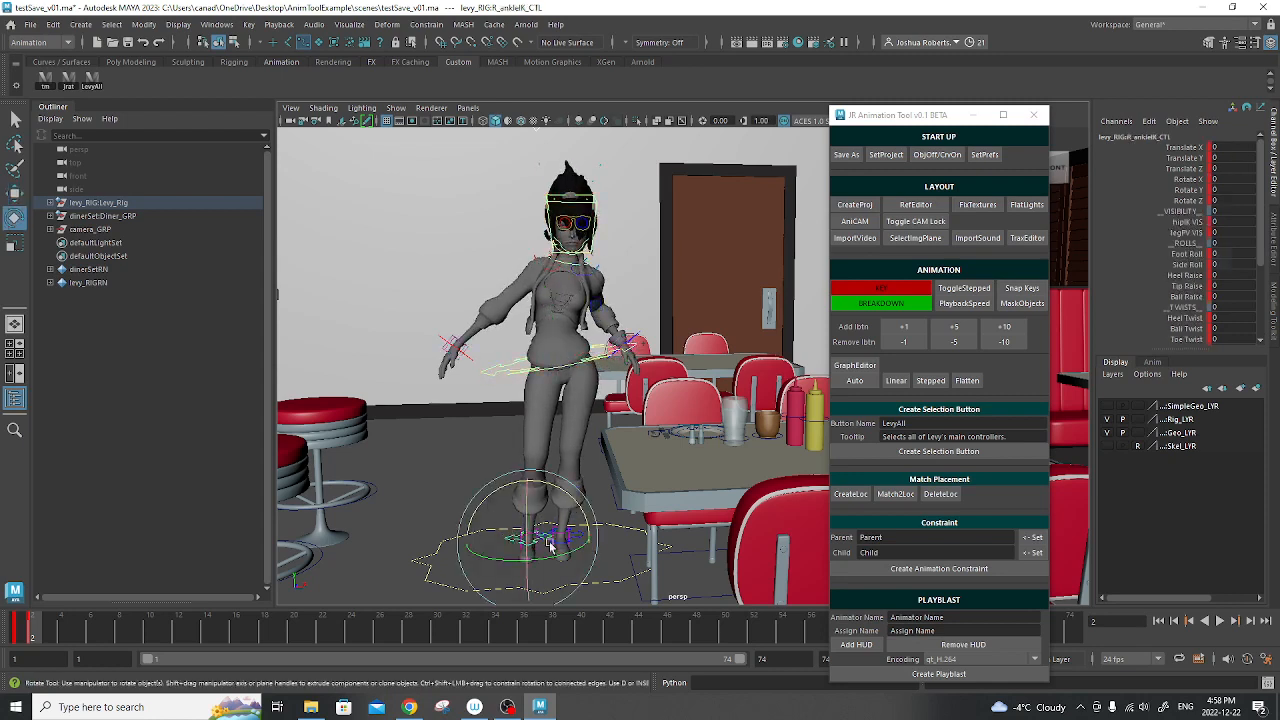
mouse_move(552, 548)
left_mouse_down()
mouse_move(536, 556)
mouse_move(566, 560)
mouse_move(543, 567)
left_mouse_up()
key("w")
Move the right wrist control toward the hip on frame 2 and rotate it about 37.2 in X and 38.7 in Y
left_click(455, 369)
left_click_drag(457, 372, 600, 380, "alt")
key("e")
right_click_drag(540, 385, 583, 394, "alt")
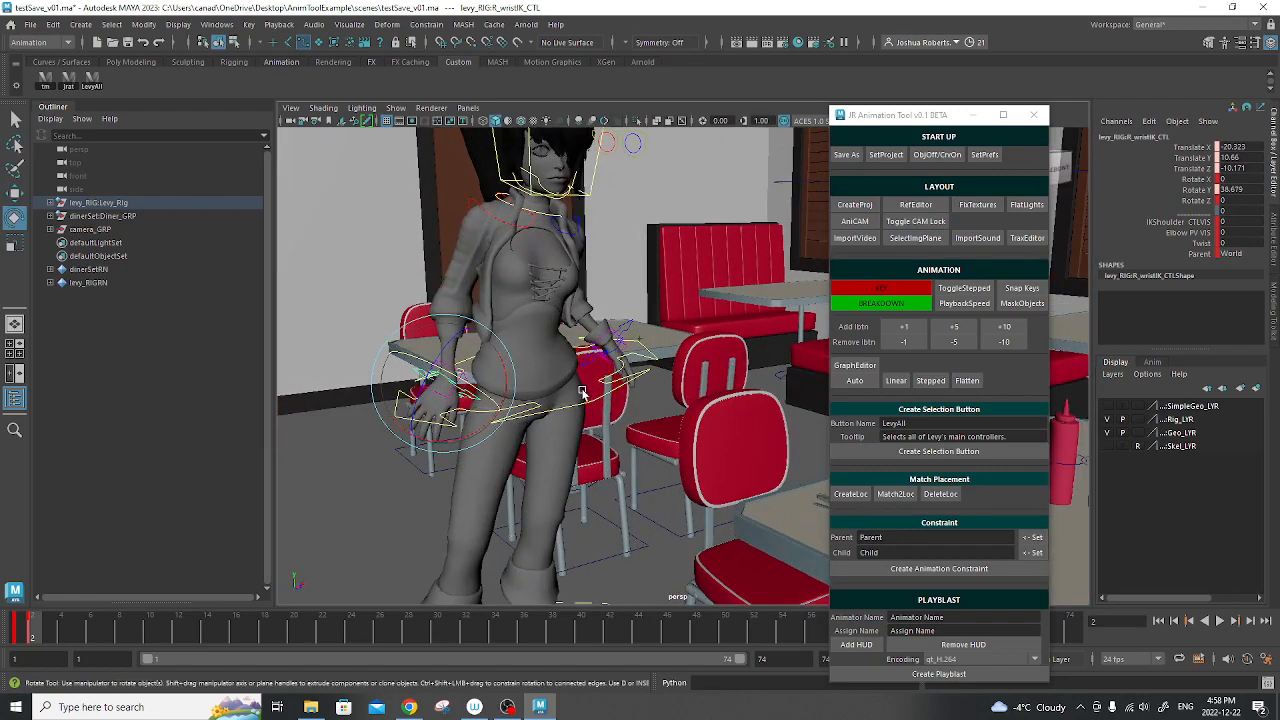
left_click_drag(583, 394, 641, 390, "alt")
left_click_drag(536, 420, 593, 376)
key("w")
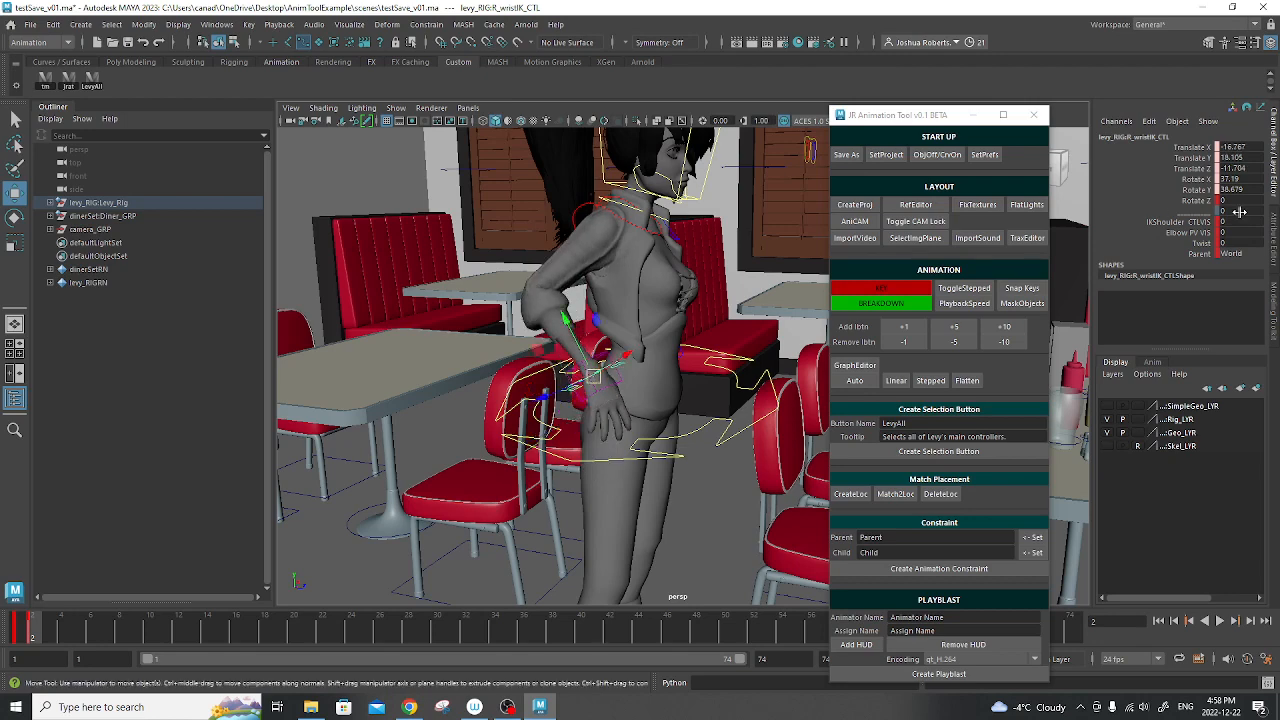
Set the right wrist control's Parent to Pelvis and adjust its position and rotation so the hand rests on the hip
left_click(1230, 253)
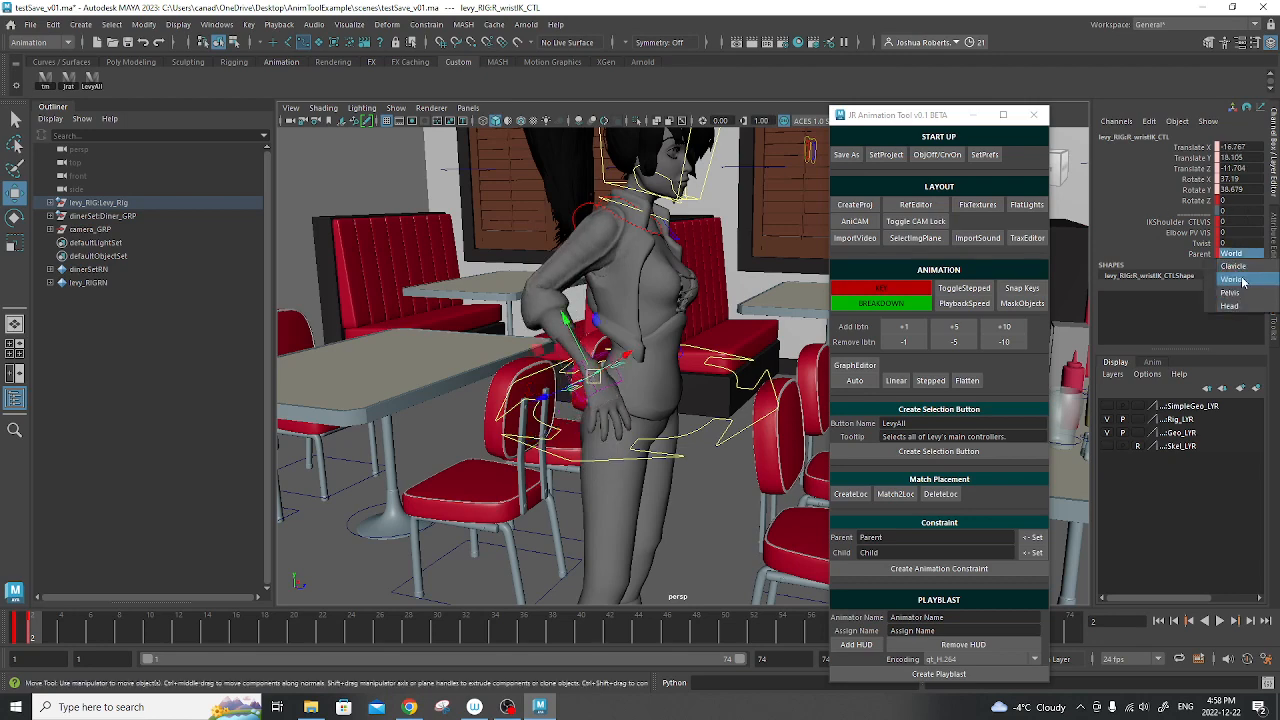
left_click(1236, 294)
left_click_drag(657, 380, 462, 325, "alt")
key("e")
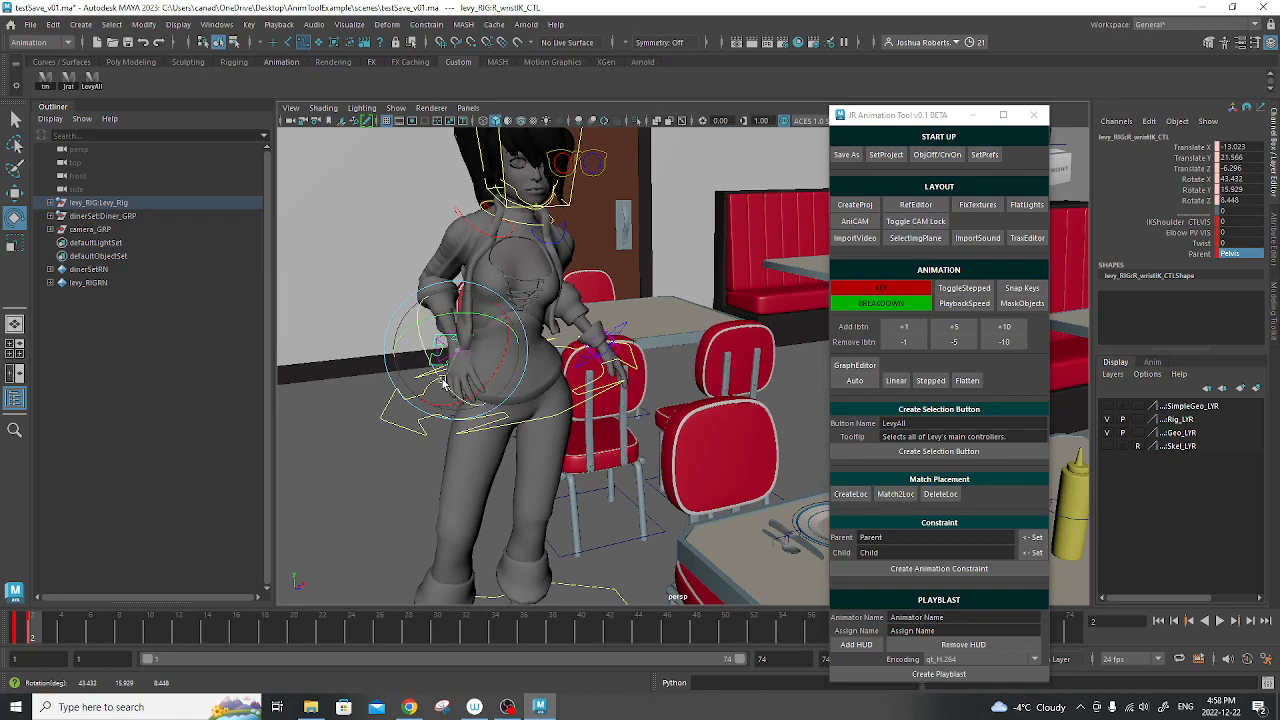
left_click_drag(443, 380, 440, 372)
left_click_drag(492, 349, 634, 371, "alt")
key("w")
Shift the root control to about 7.44 in X and -2.96 in Y on frame 2 and key it
left_click_drag(634, 371, 687, 319, "alt")
left_click(768, 356)
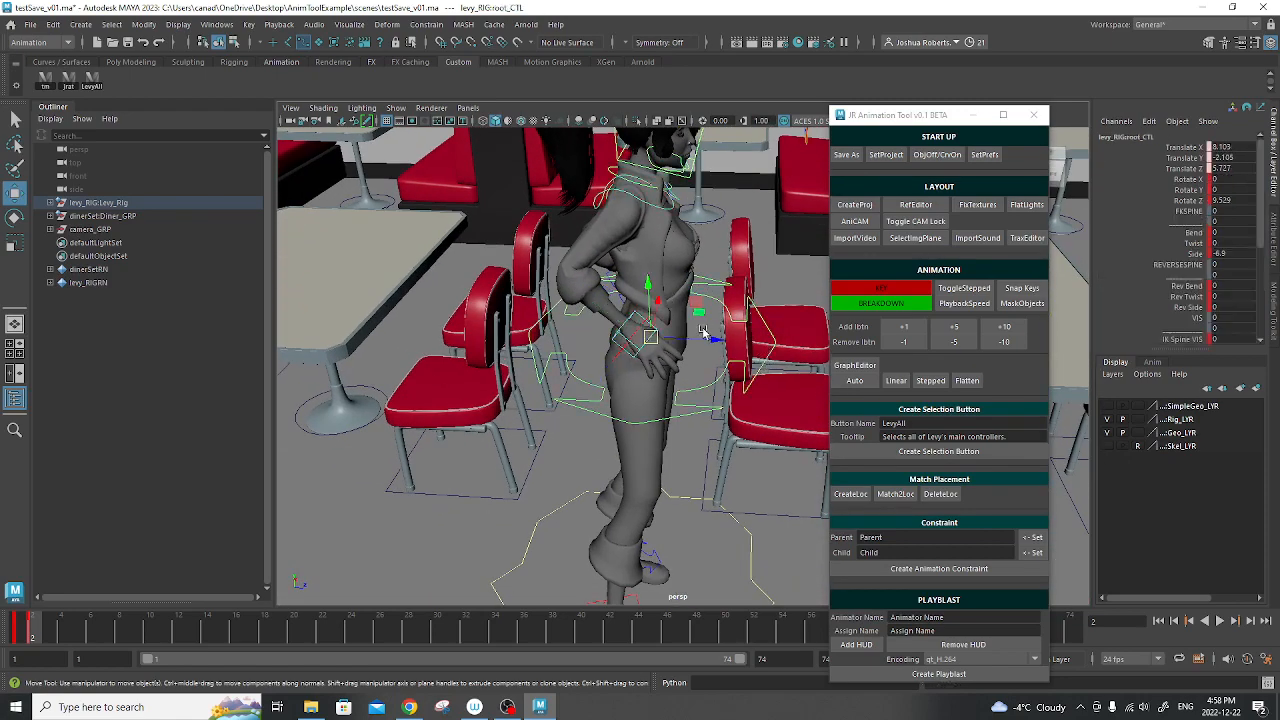
left_click_drag(706, 336, 633, 298)
key("s")
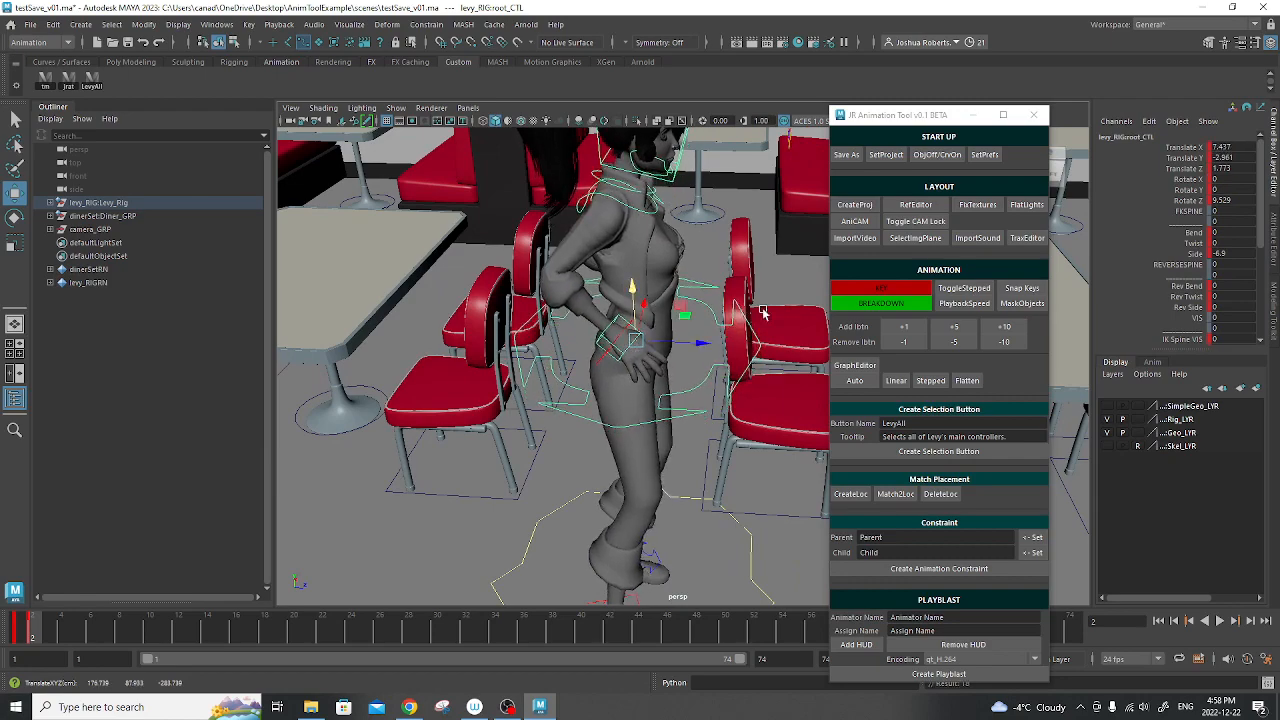
Pose and key the left wrist control with translation of about 10.63, 6.81, 4.94 and rotation of about 0, 21.4, -31.7
left_click_drag(762, 313, 632, 374, "alt")
left_click(662, 328)
left_click_drag(697, 350, 540, 364, "alt")
key("e")
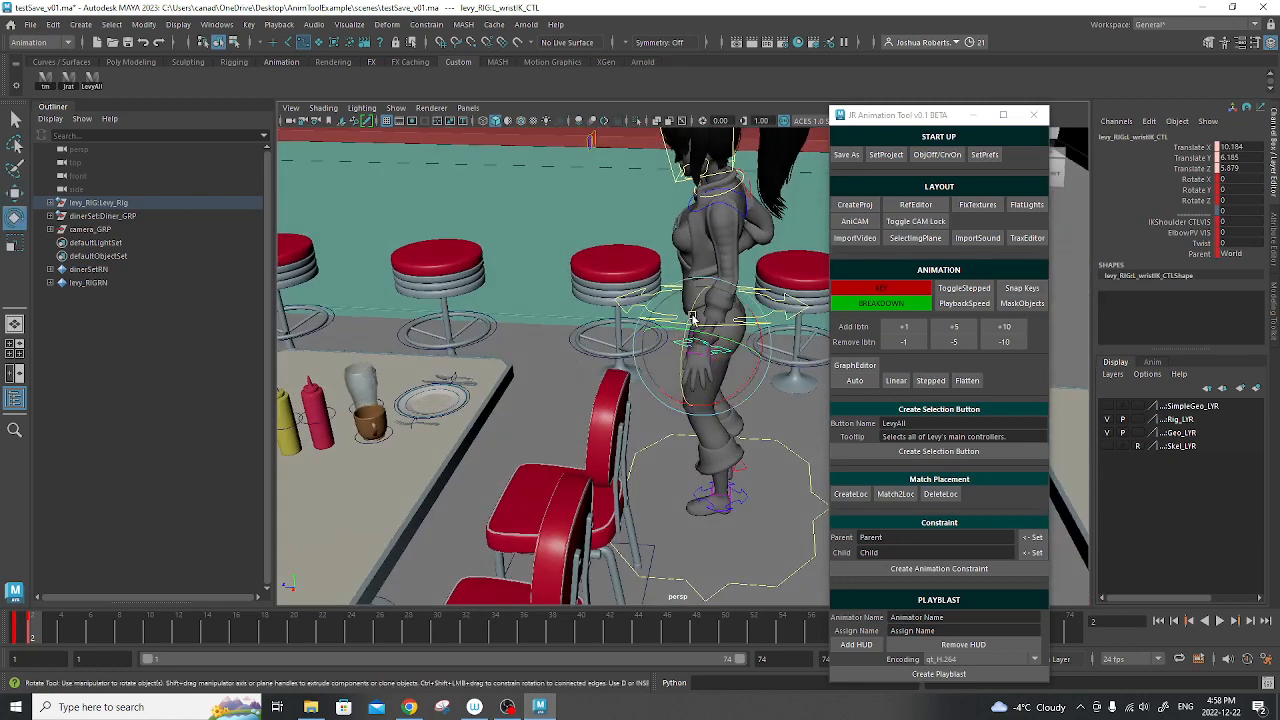
left_click_drag(692, 318, 640, 218)
key("w")
key("s")
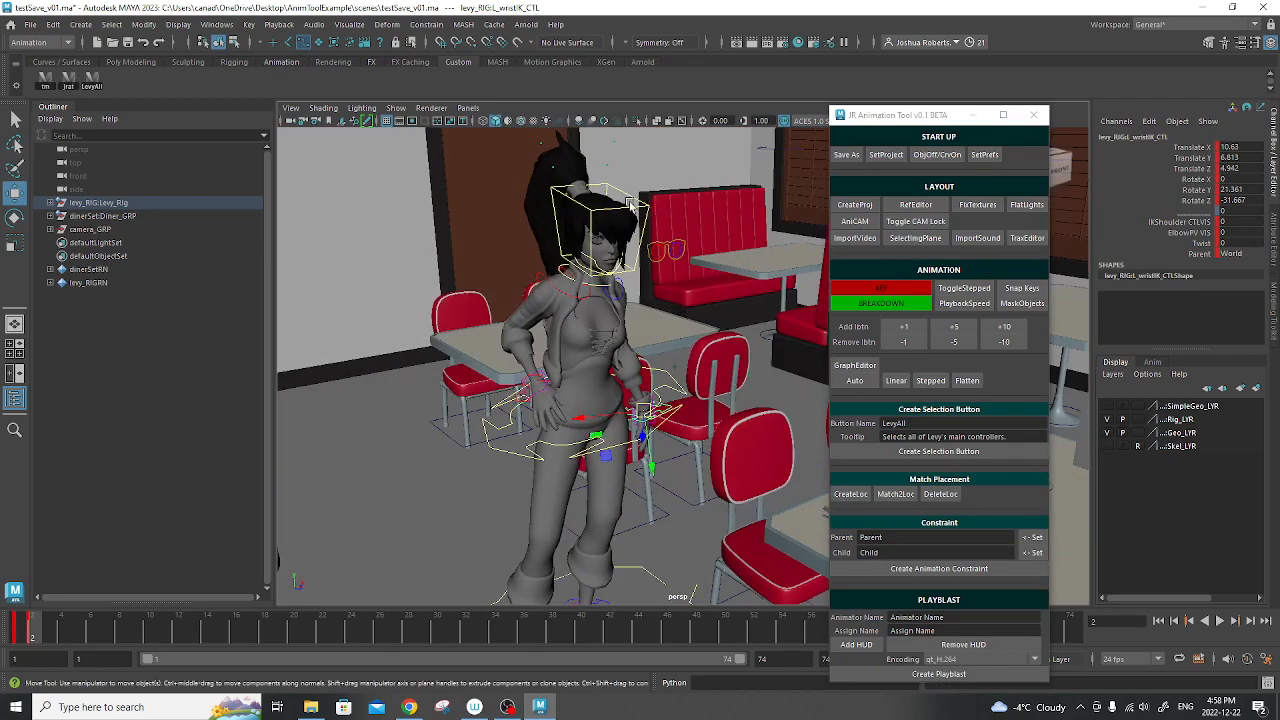
Rotate the head control to about 5.3, 8.4 and 0.8 on frame 2
left_click(596, 287)
left_click_drag(645, 212, 567, 245, "alt")
key("e")
key("w")
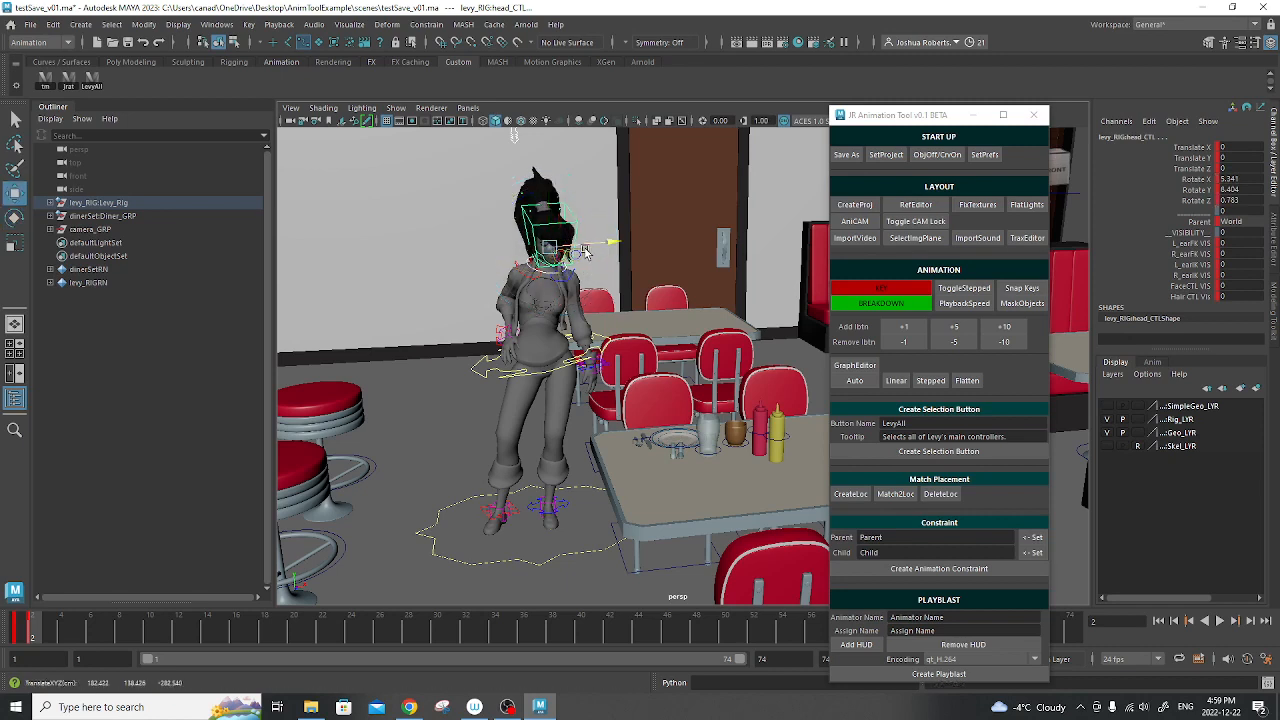
Set the eyes control's Parent to World and move it to about 60.3, -69.1, 51.6 by the table
left_click(588, 258)
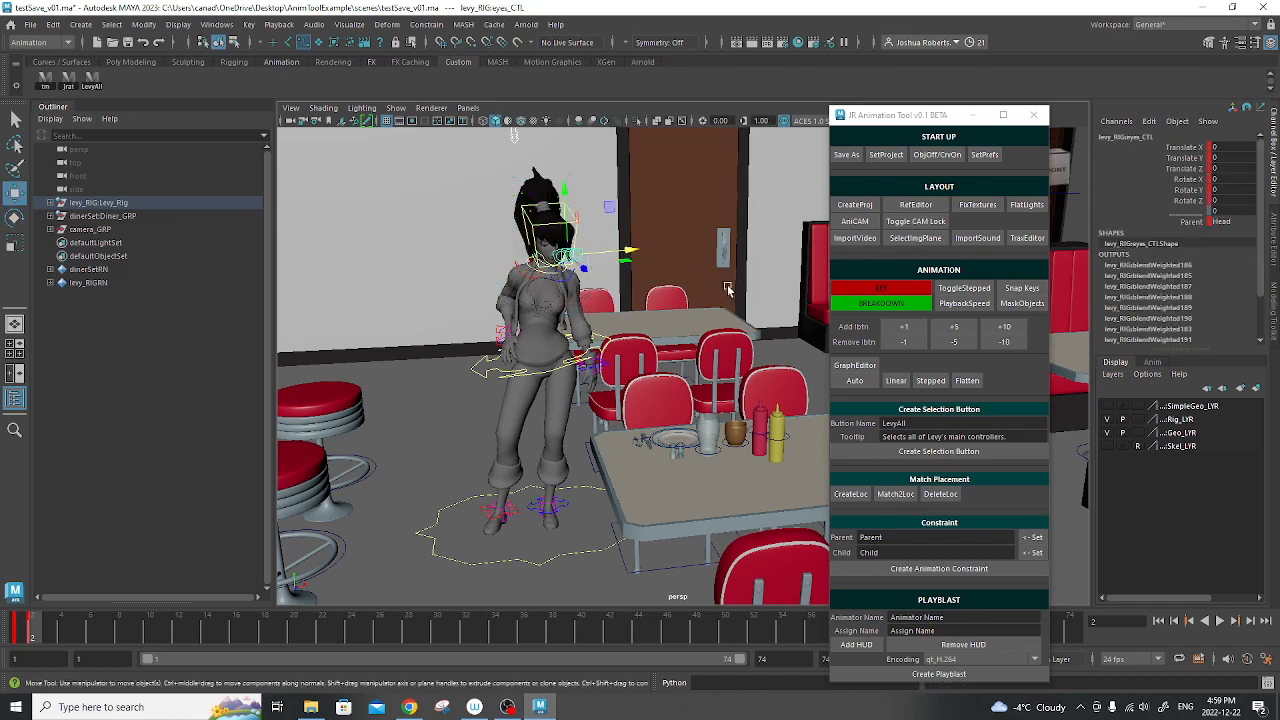
left_click(1230, 220)
left_click(1235, 246)
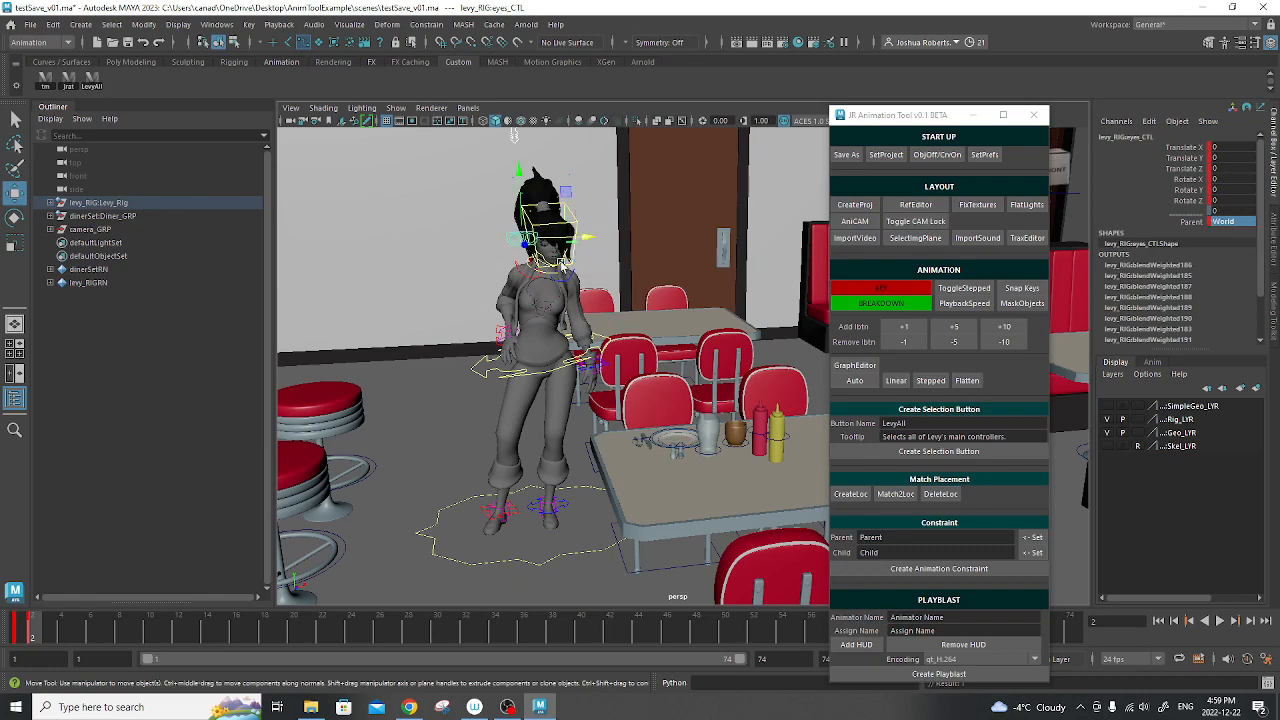
left_click_drag(563, 280, 673, 371, "alt")
left_click_drag(673, 371, 694, 400, "alt")
left_click_drag(694, 400, 610, 348, "alt")
left_click_drag(582, 283, 617, 272, "alt")
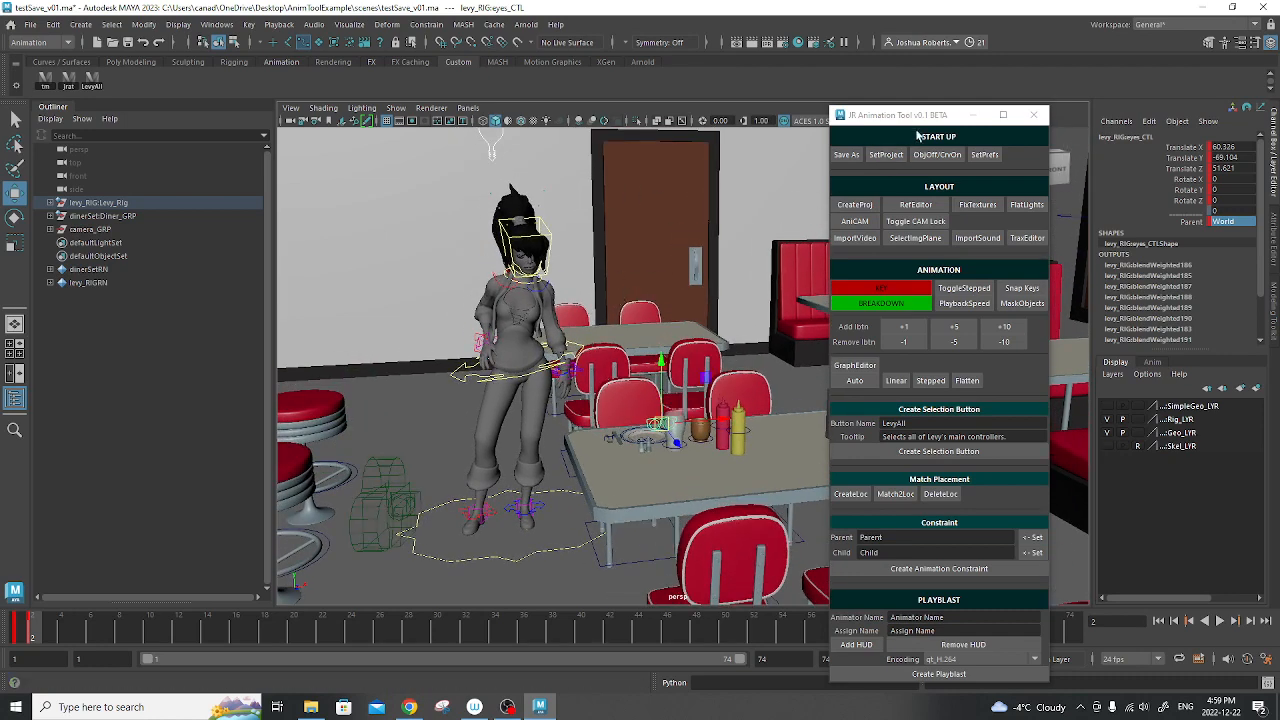
Move the tool window aside and key the left wrist control on frame 2 with translation of about 12.58, 3.54, -0.03
left_click_drag(918, 115, 940, 107)
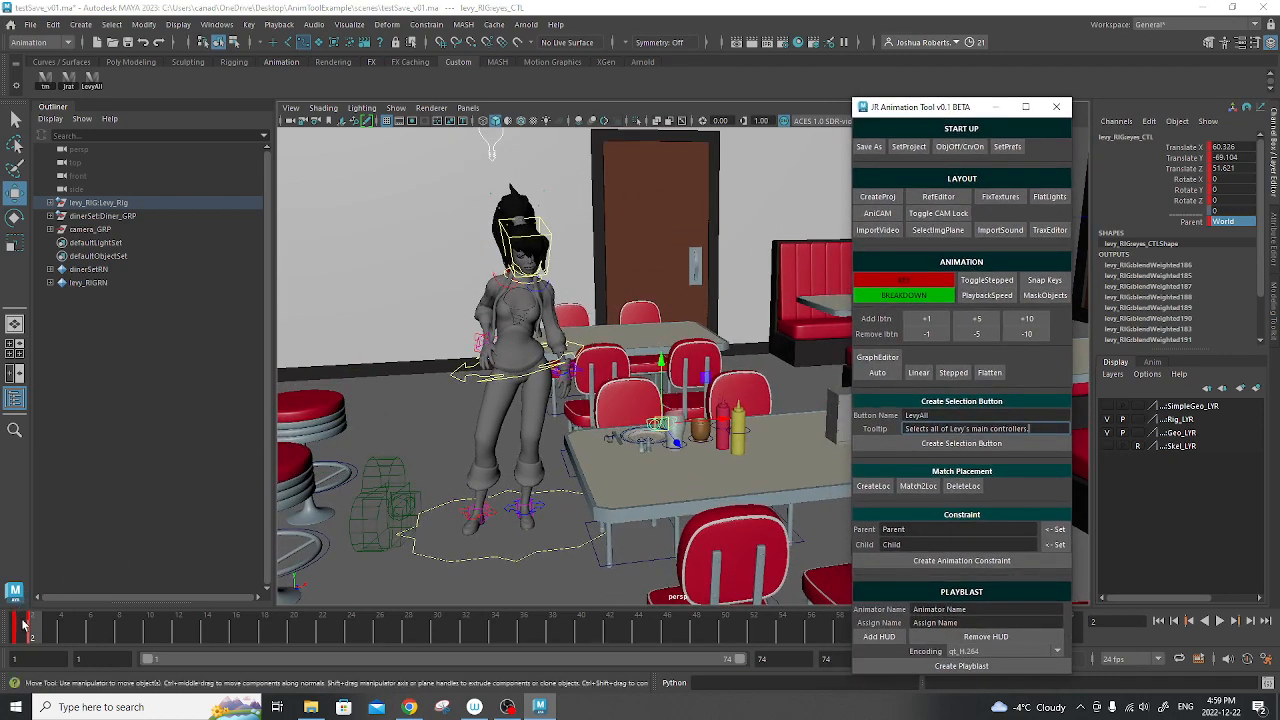
left_click_drag(22, 625, 44, 633)
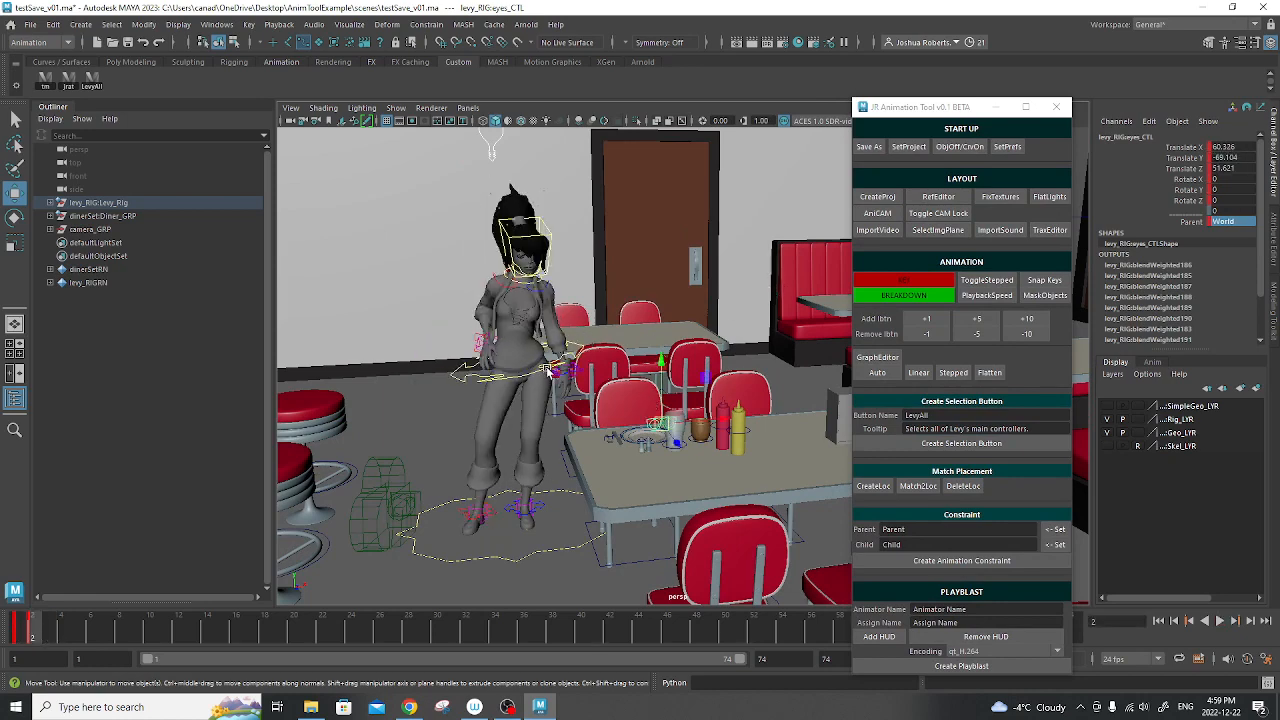
left_click(543, 364)
left_click_drag(543, 364, 601, 345, "alt")
key("e")
key("s")
key("w")
left_click(575, 383)
left_click(563, 414)
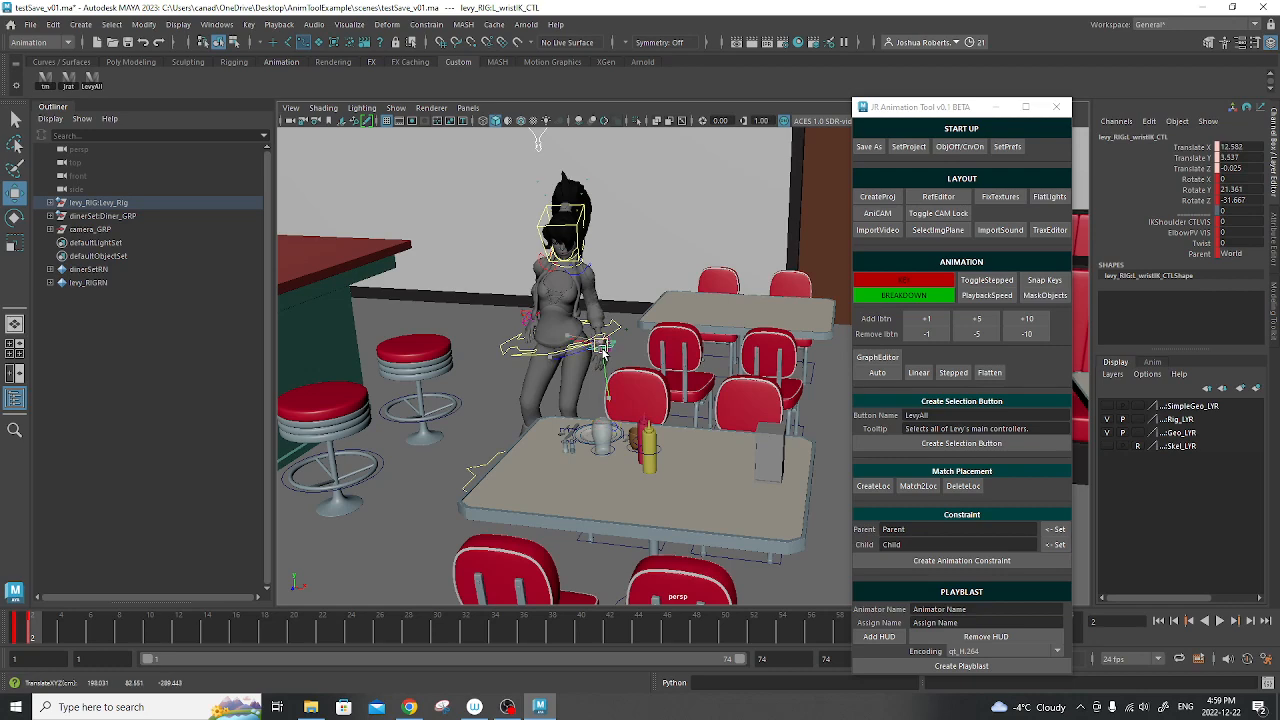
key("s")
Select all controllers with LevyAll and insert inbetweens between the two poses using the +1 and +5 options
left_click_drag(519, 285, 756, 318, "alt")
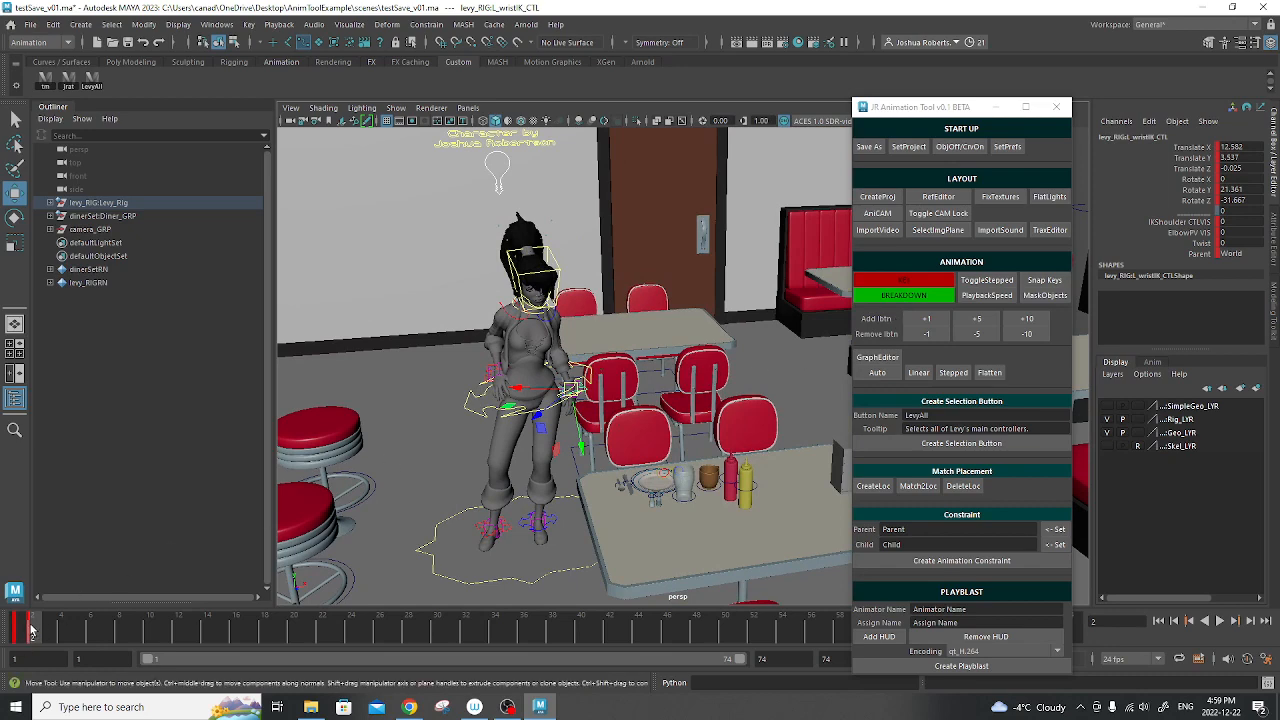
left_click(100, 86)
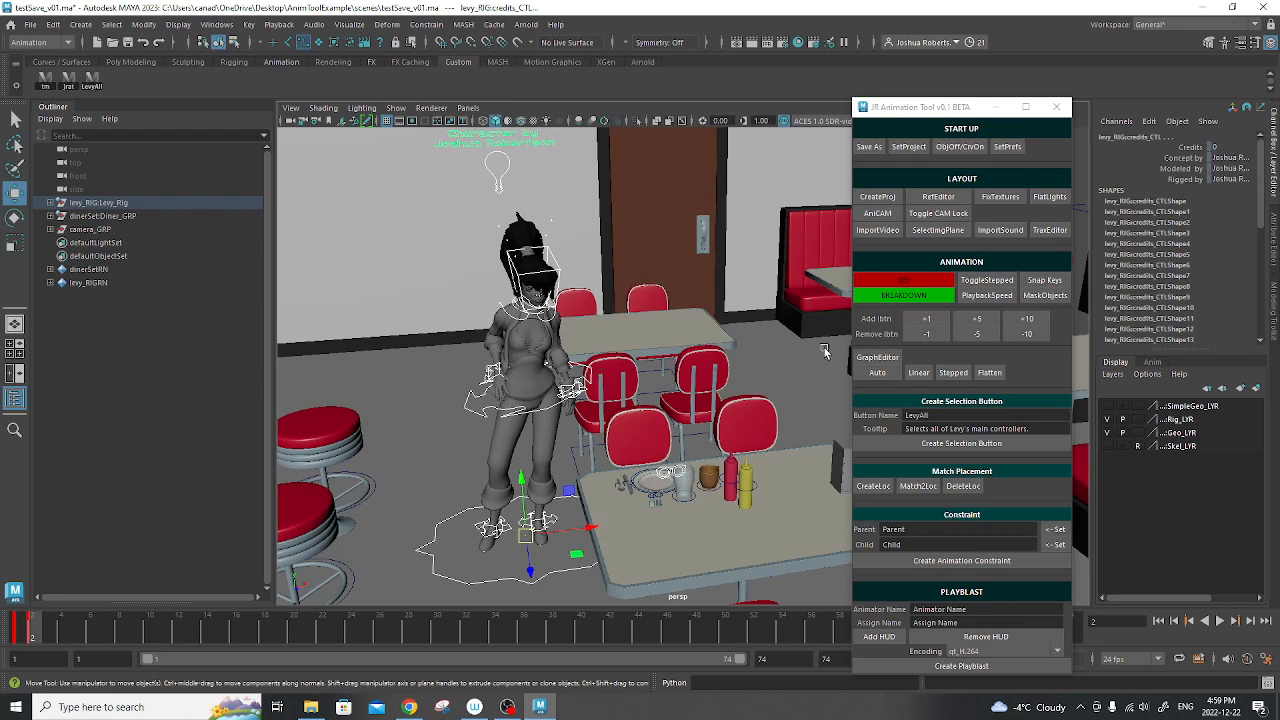
left_click(922, 320)
left_click(928, 322)
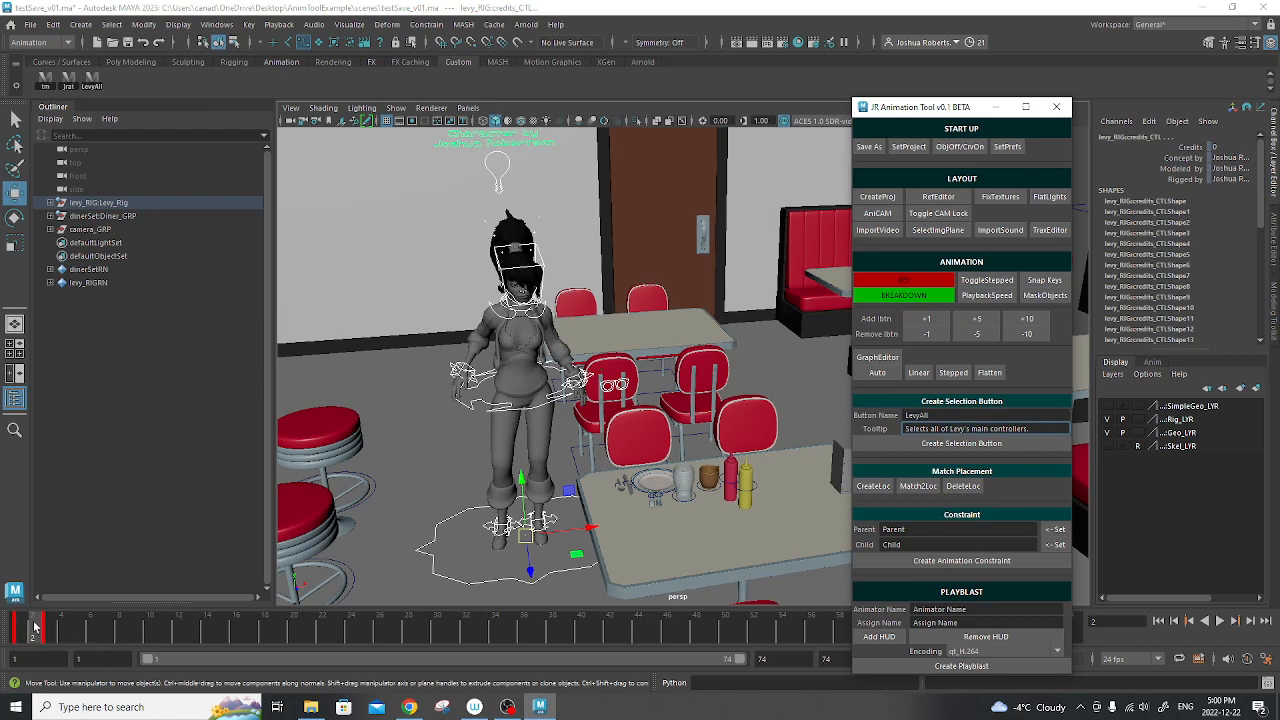
left_click(977, 320)
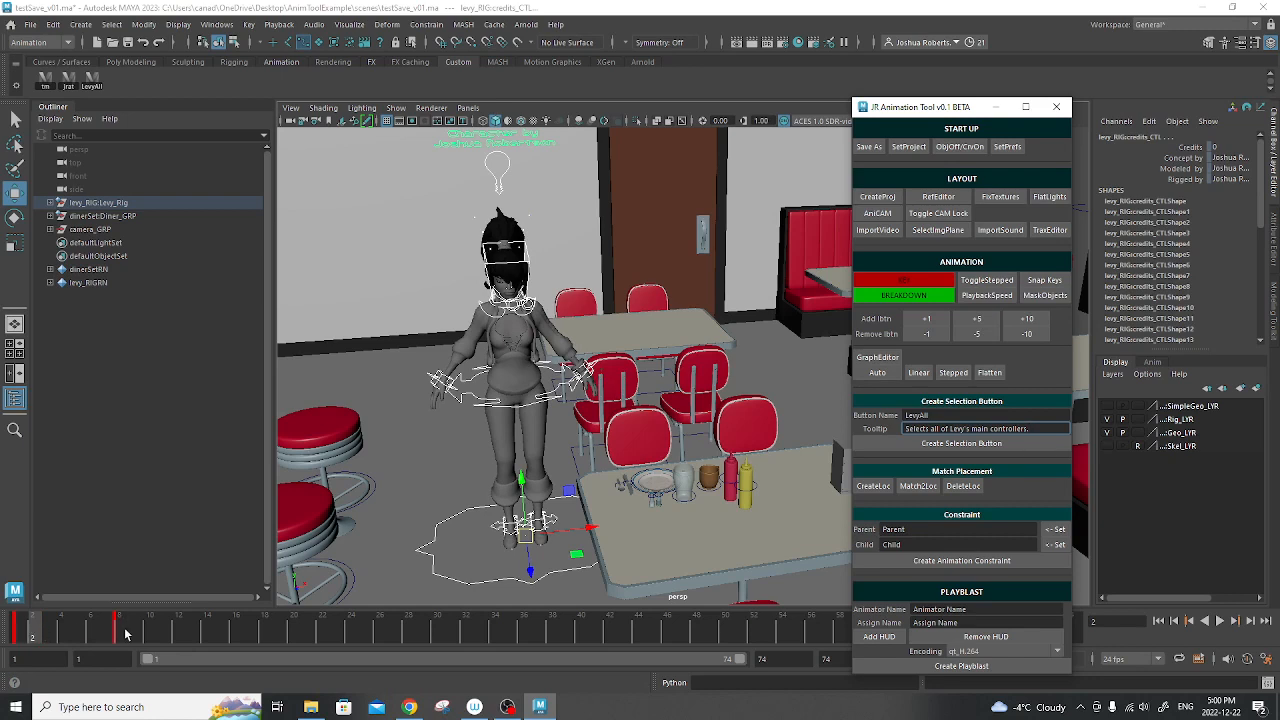
Remove inbetweens one frame at a time, including from frame 6, to pull the second pose's key back to frame 5
left_click(928, 334)
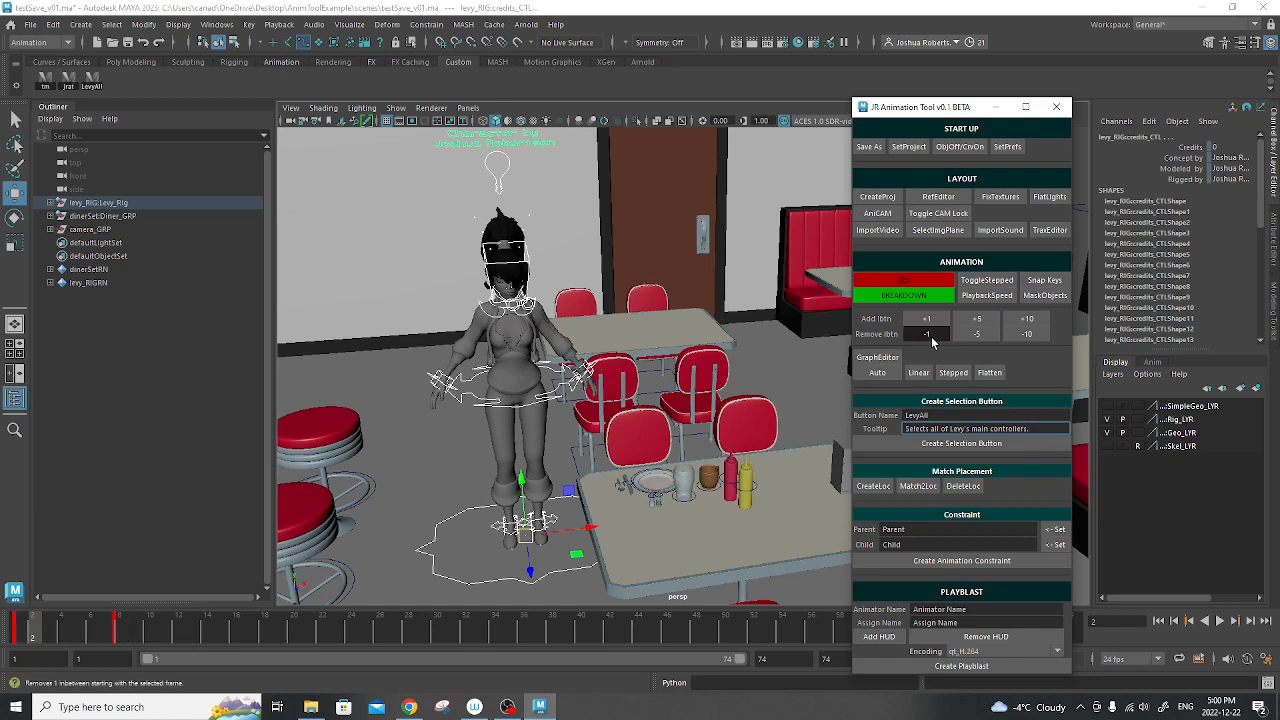
left_click(91, 640)
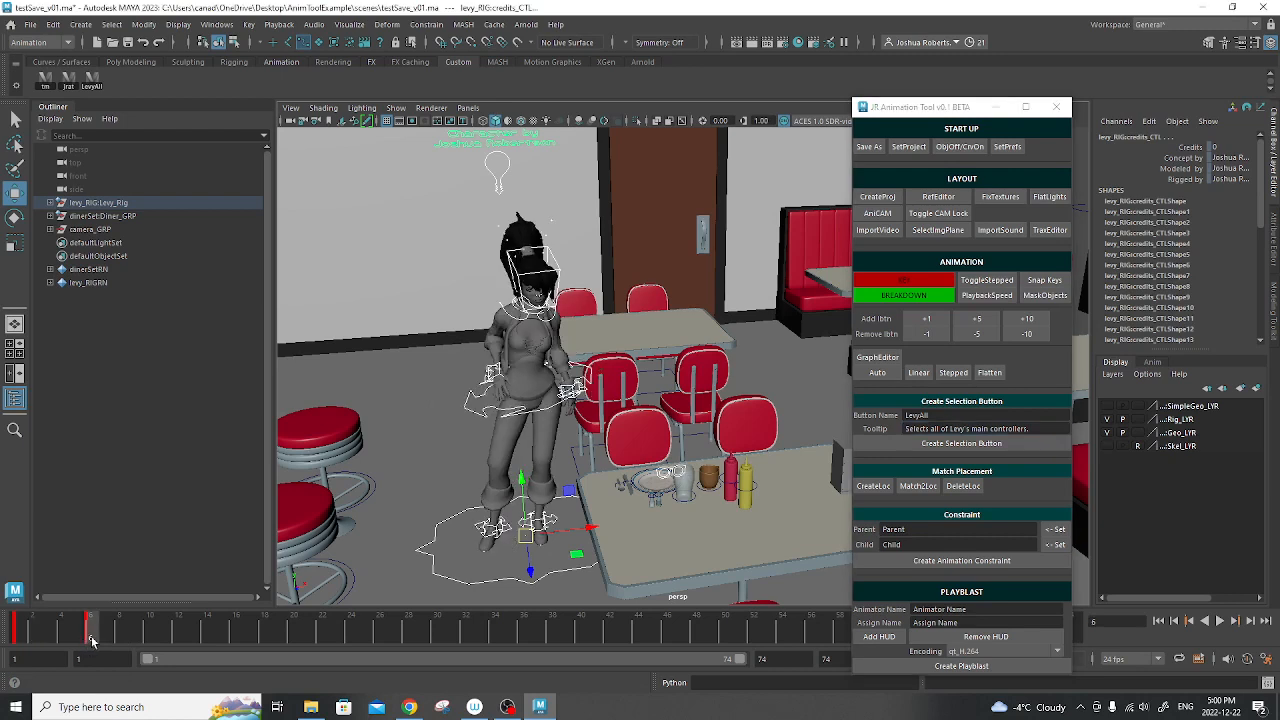
left_click(933, 335)
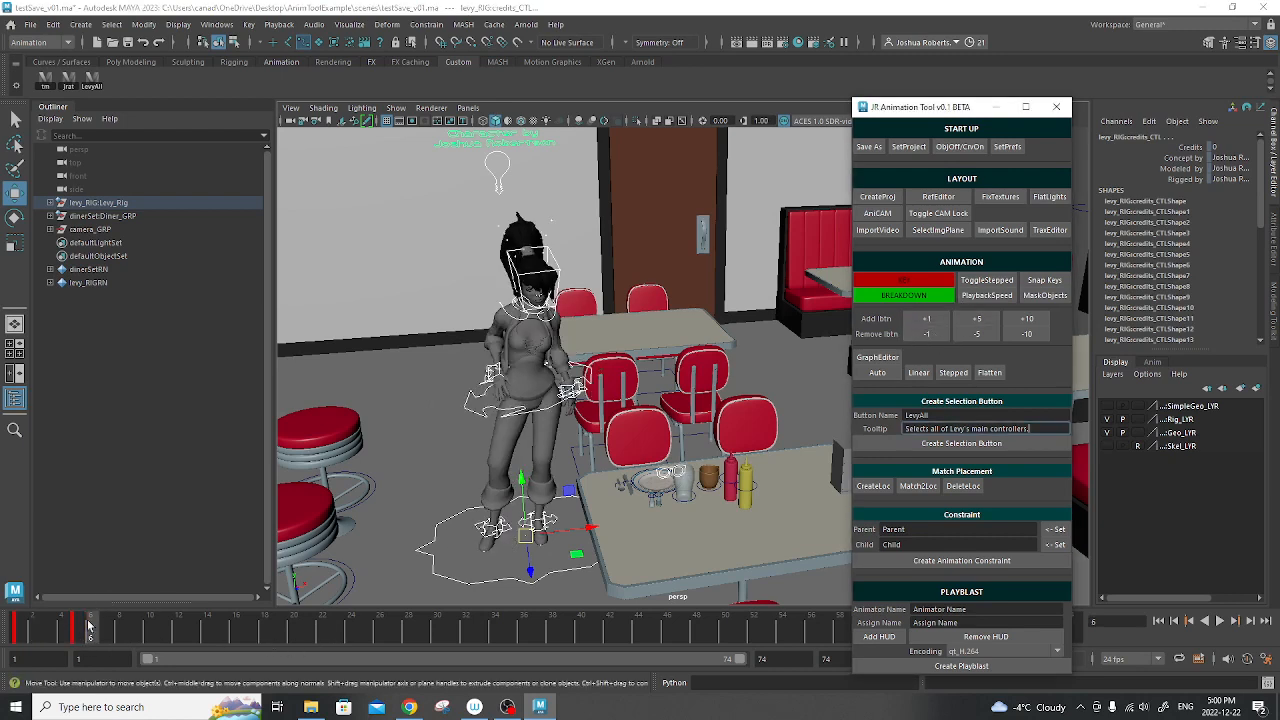
left_click(931, 337)
left_click(931, 338)
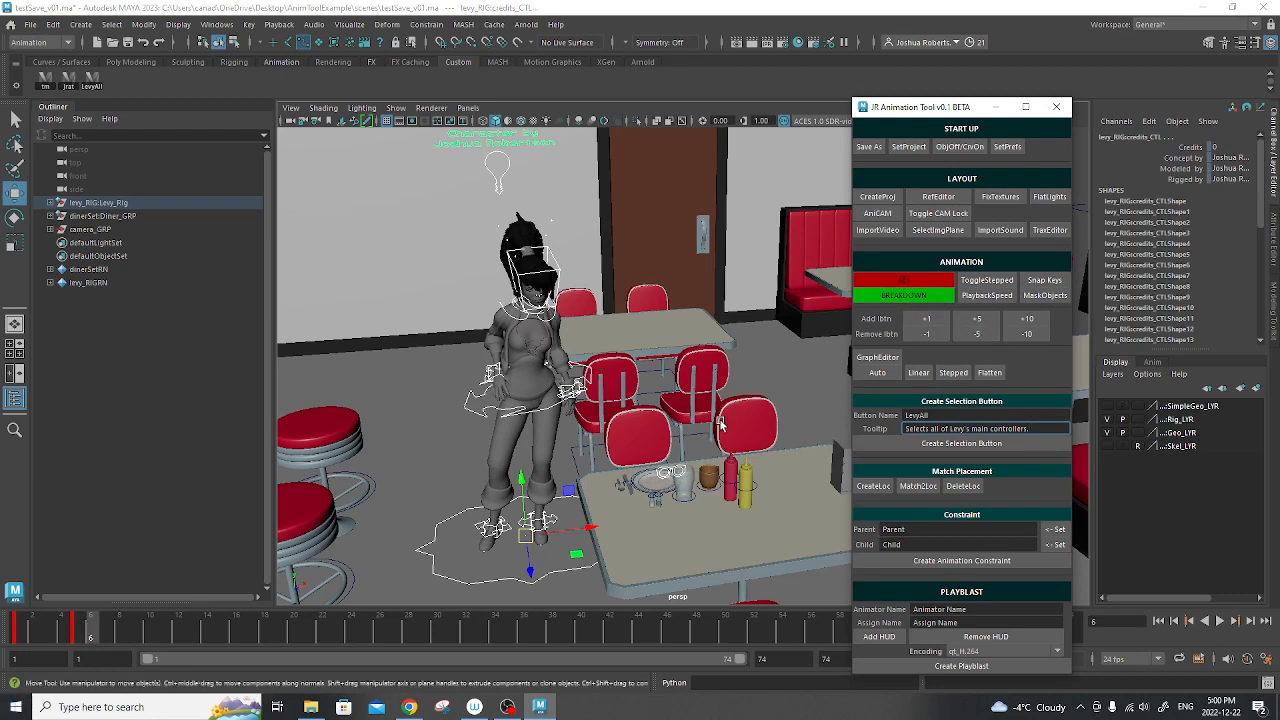
Add two single inbetweens from frame 5 to push the second pose's key to frame 7
left_click(84, 633)
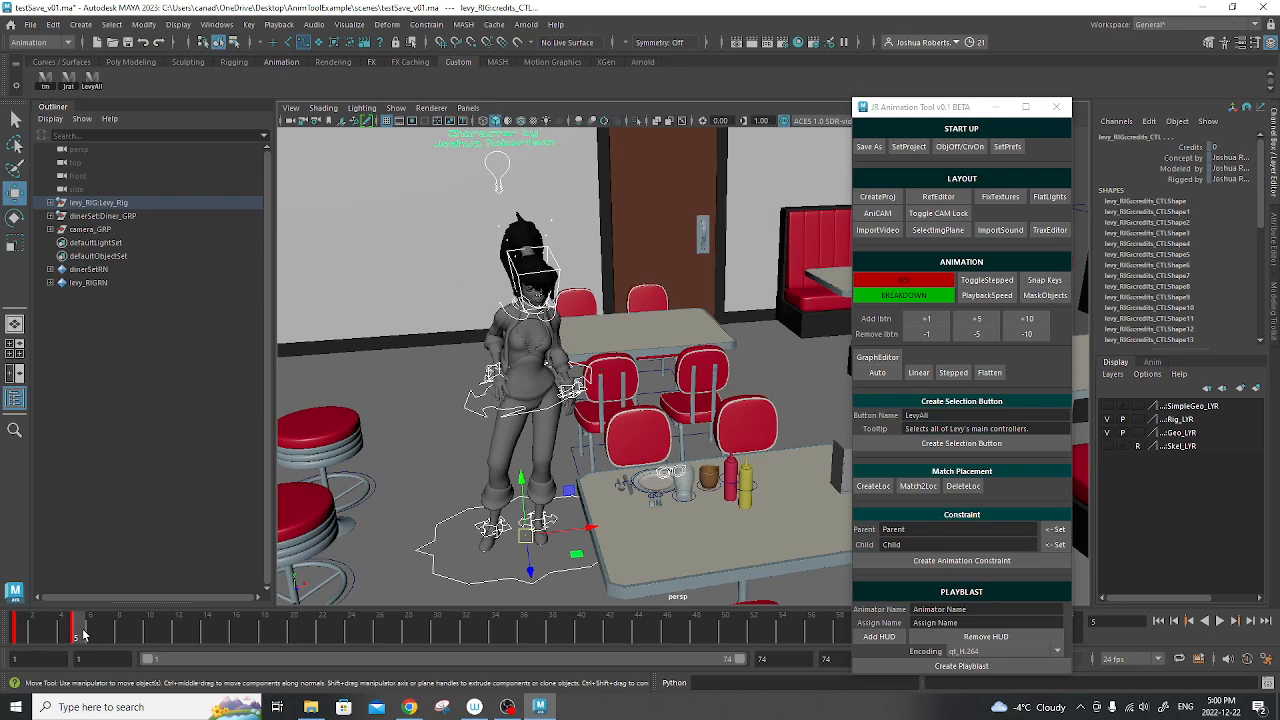
left_click(926, 321)
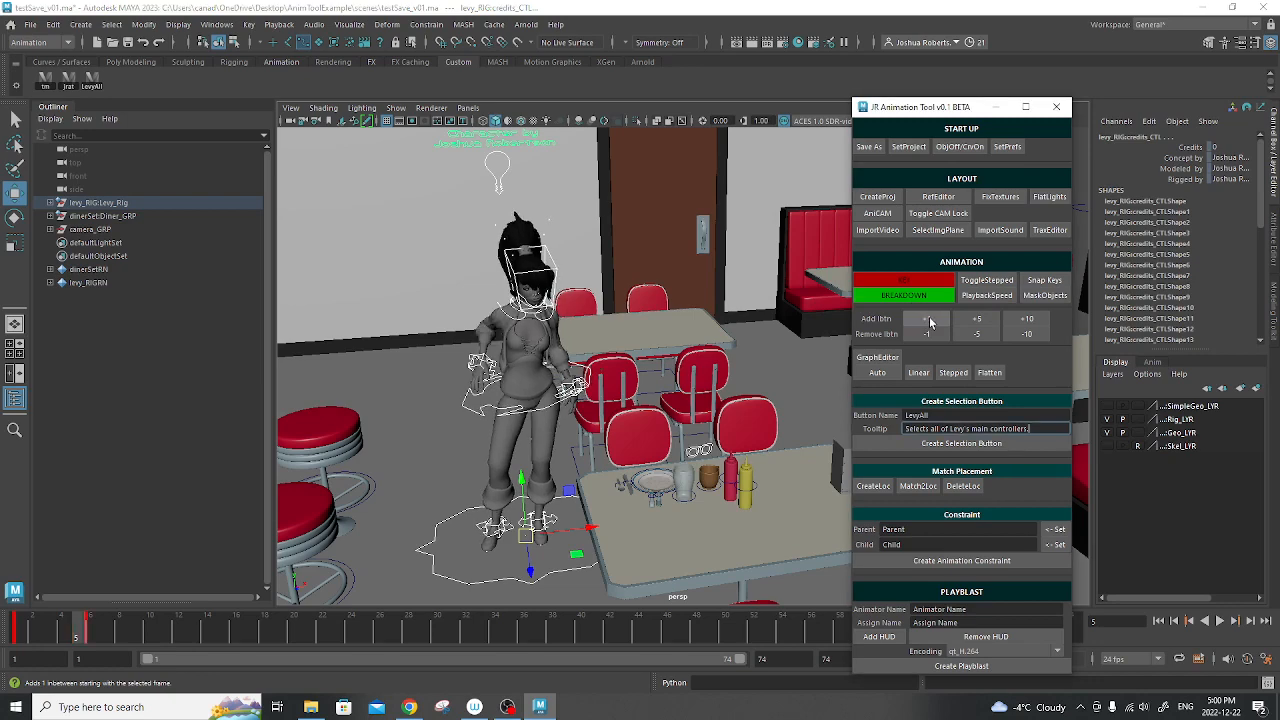
left_click(929, 321)
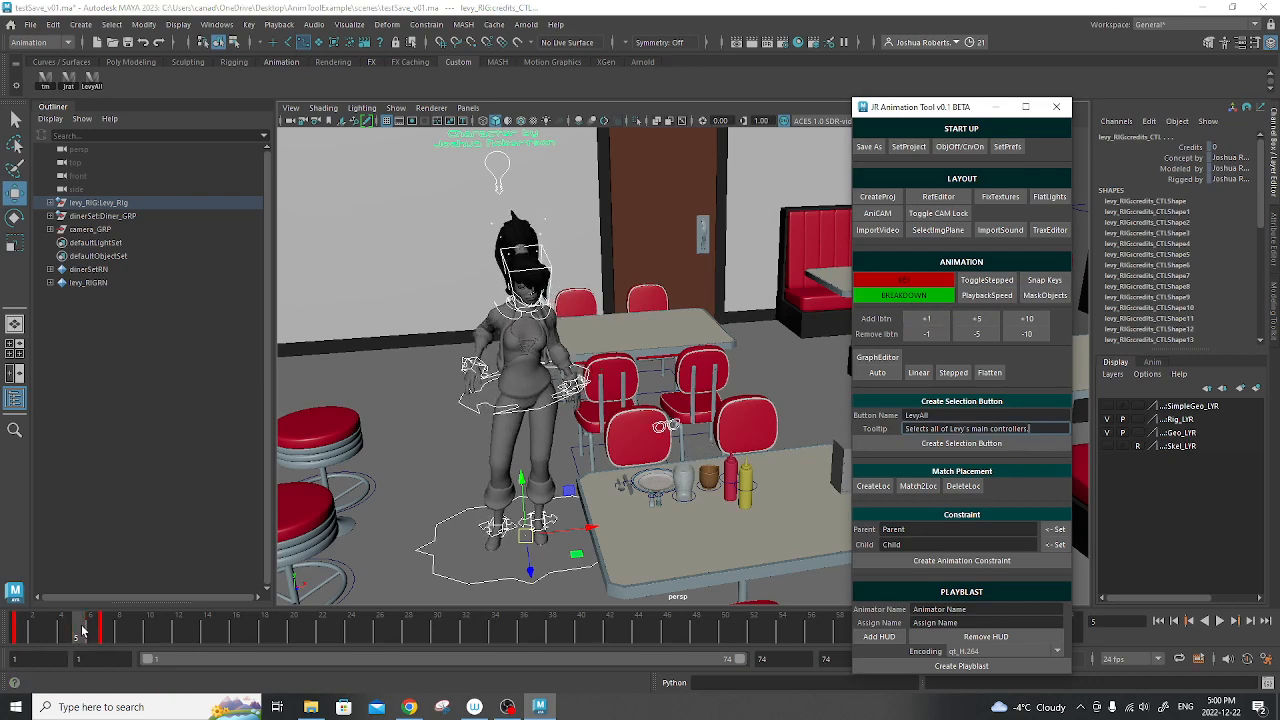
Play the animation back from frame 1, switch the controllers' keys to stepped with ToggleStepped and scrub to frame 4
left_click_drag(82, 630, 16, 634)
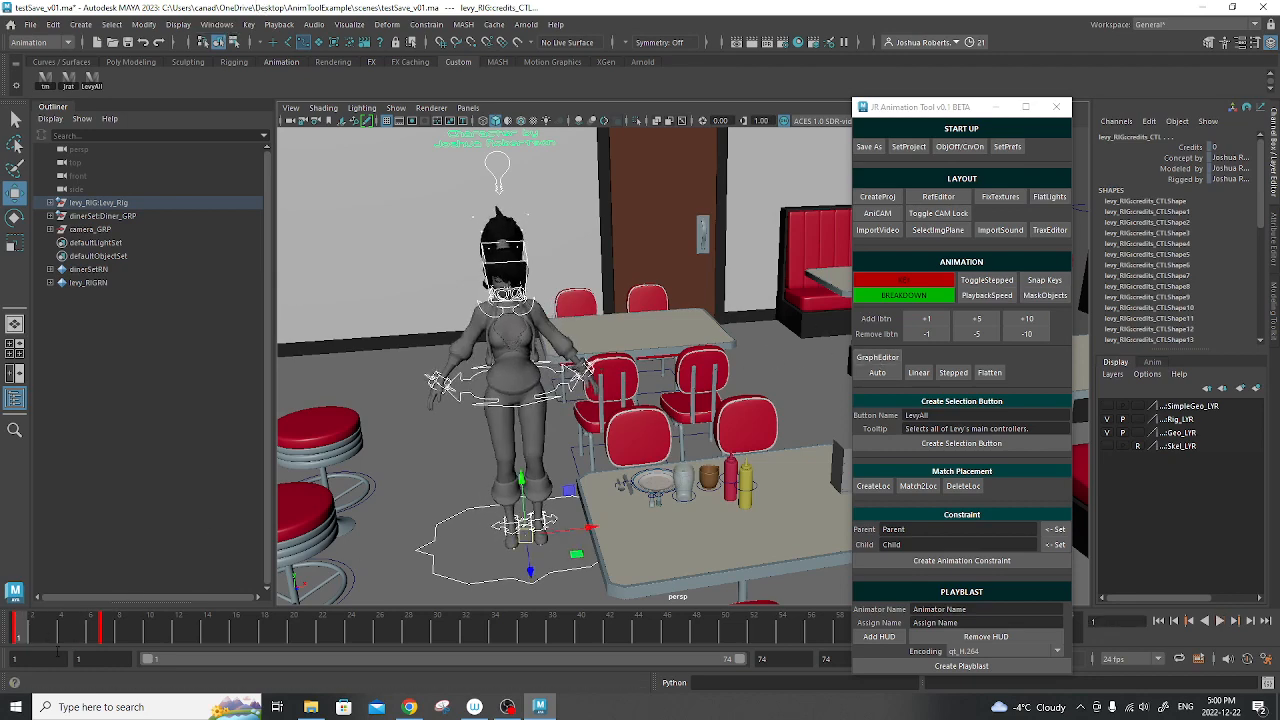
key("alt+v")
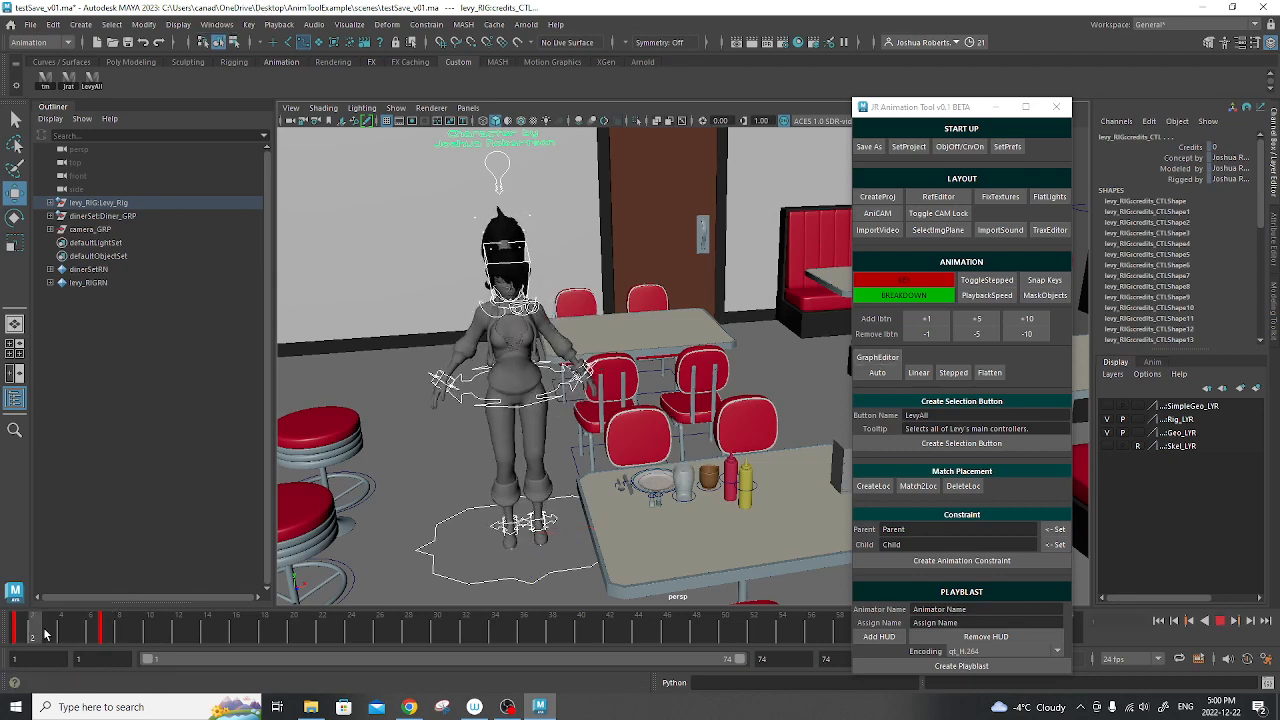
left_click(44, 634)
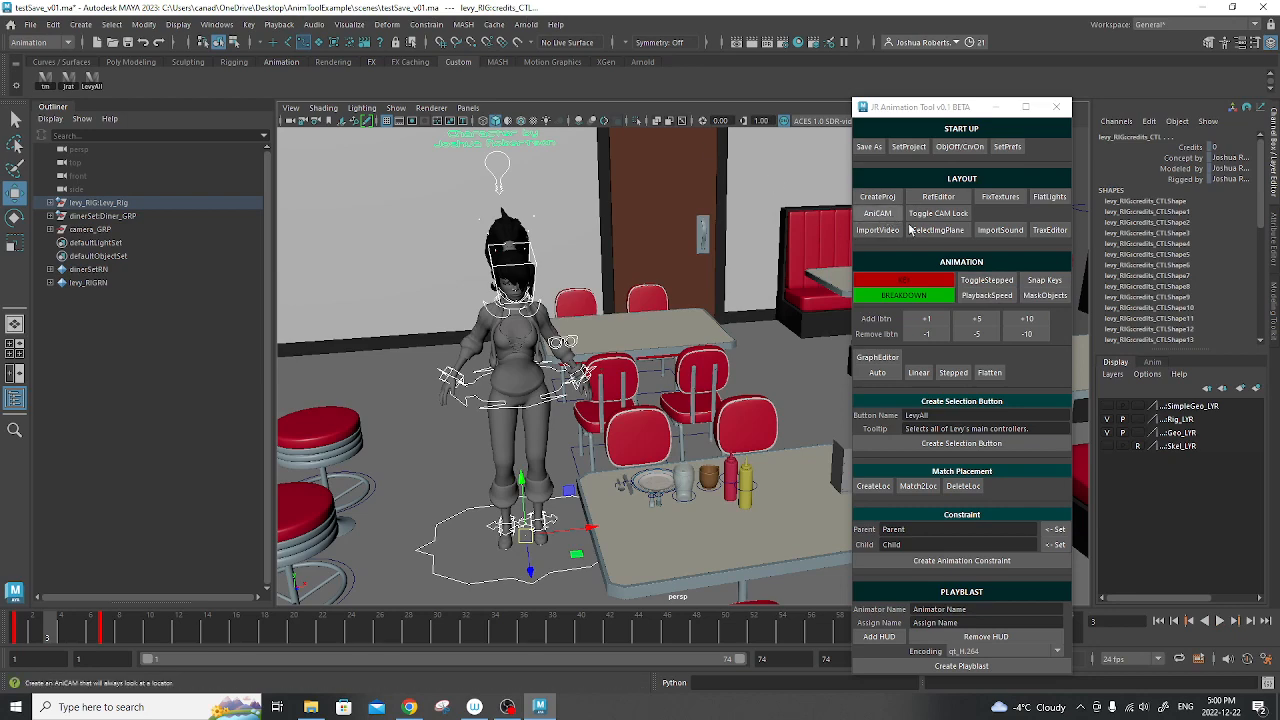
left_click(987, 280)
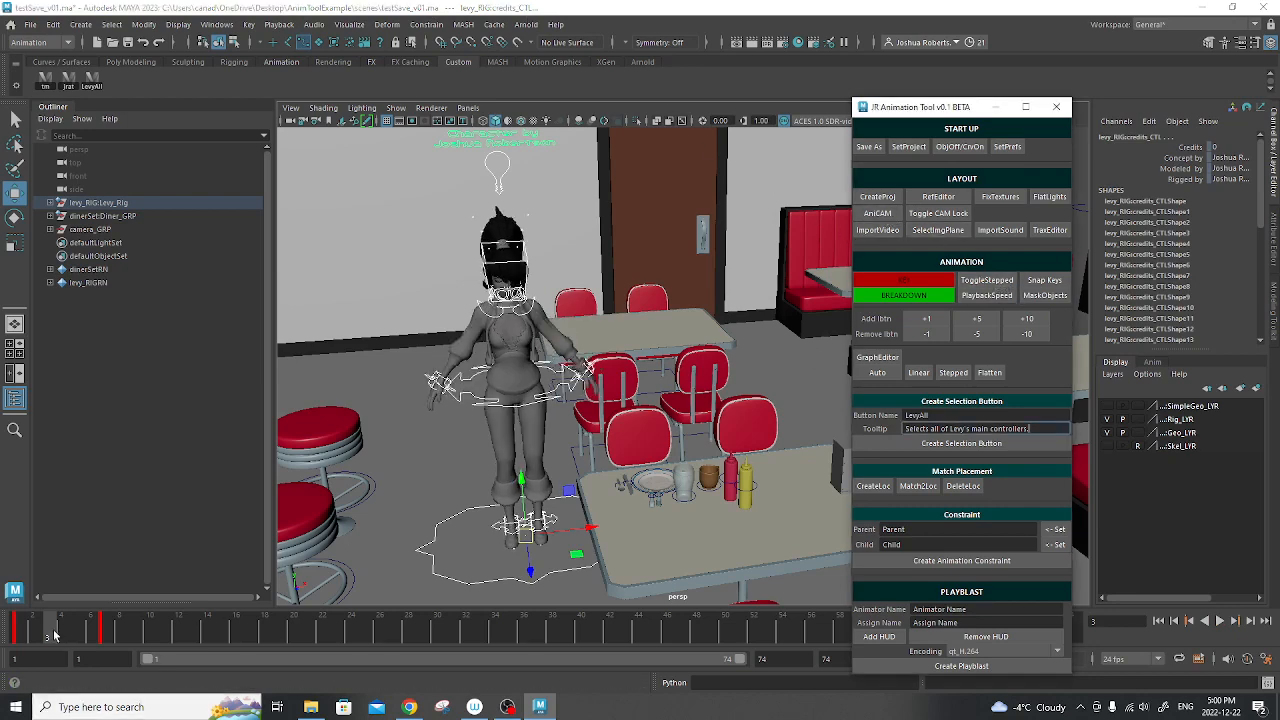
mouse_move(56, 631)
left_mouse_down()
mouse_move(12, 631)
mouse_move(107, 631)
mouse_move(60, 631)
left_mouse_up()
Review the animation preferences, including the default in and out tangent settings, and leave them without saving
left_click(217, 24)
mouse_move(267, 180)
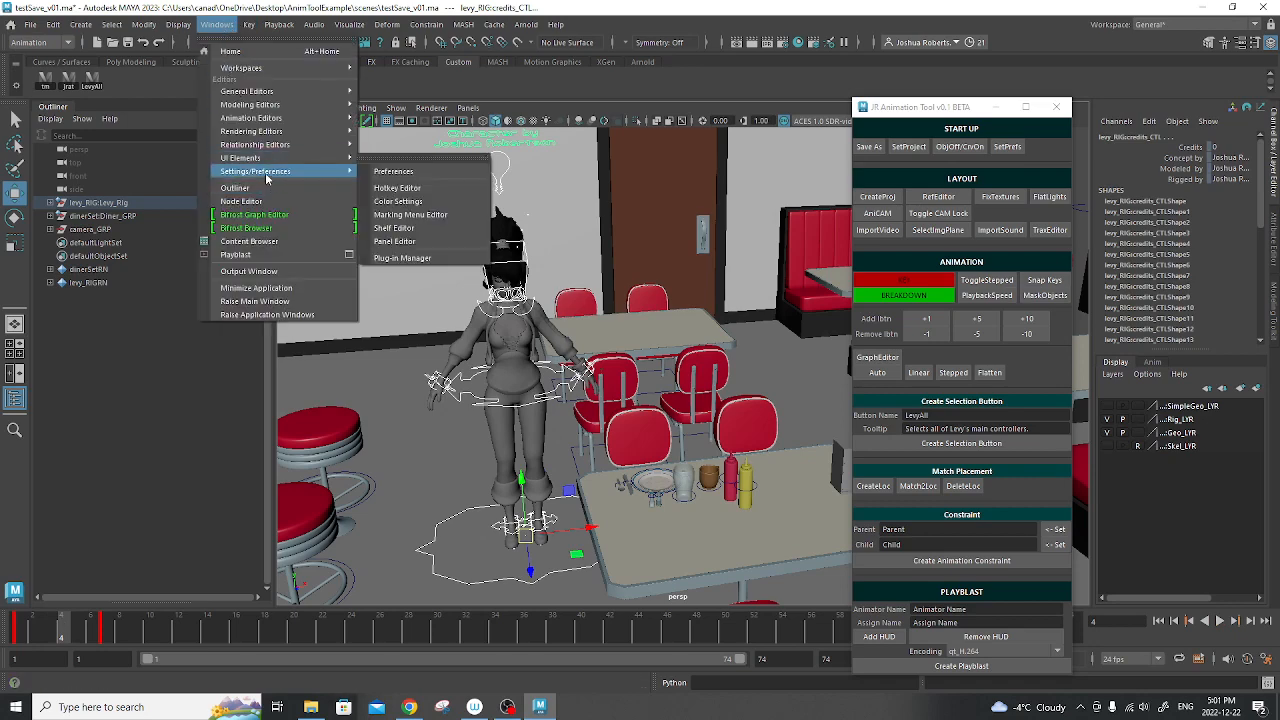
left_click(385, 173)
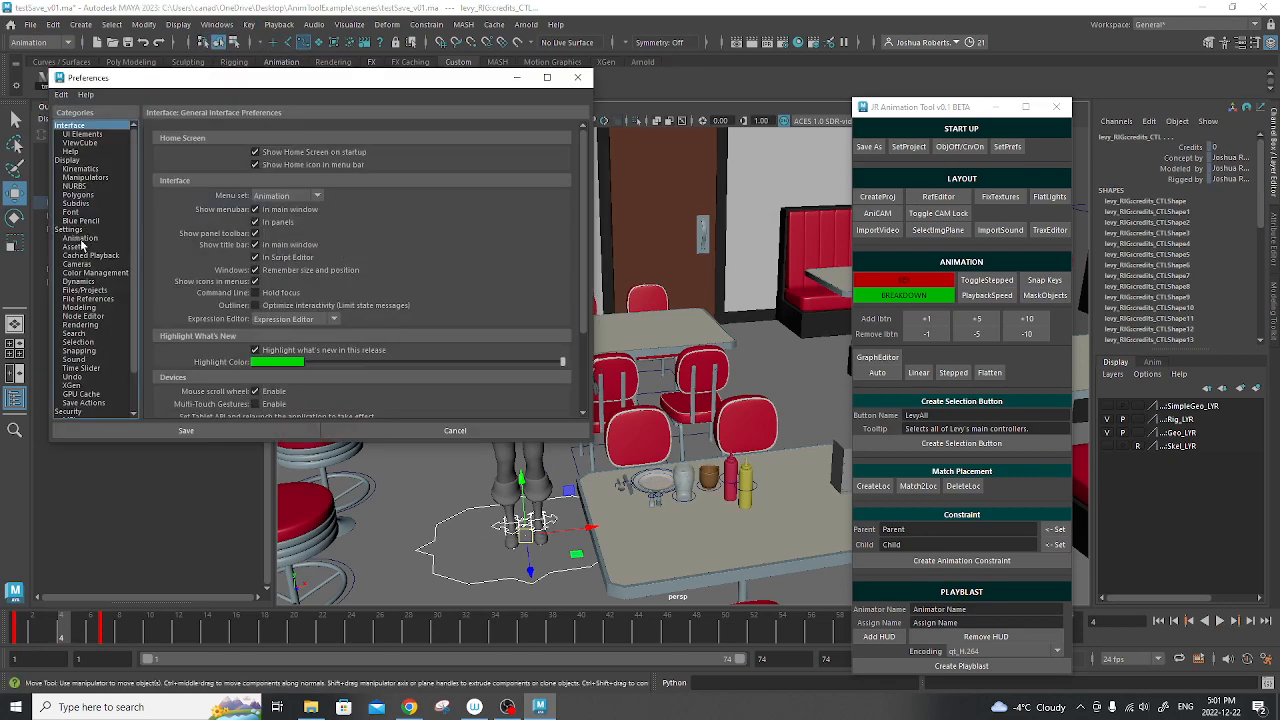
left_click(80, 238)
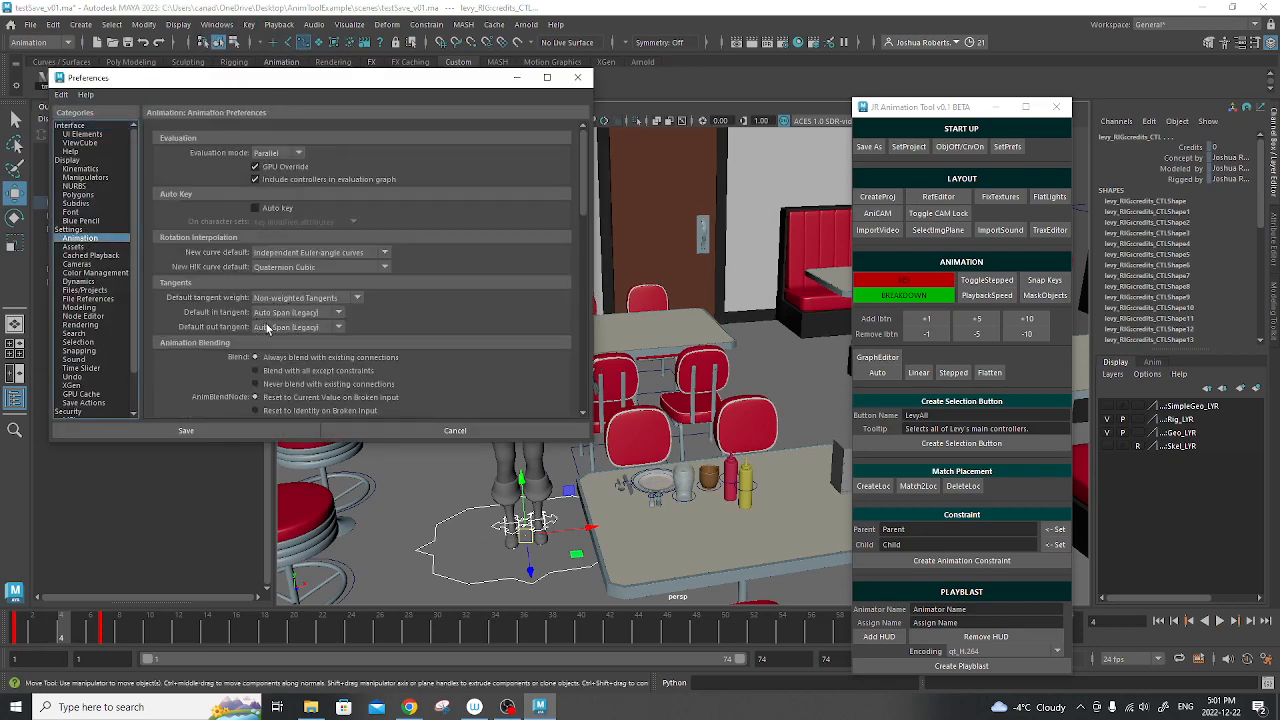
left_click(577, 77)
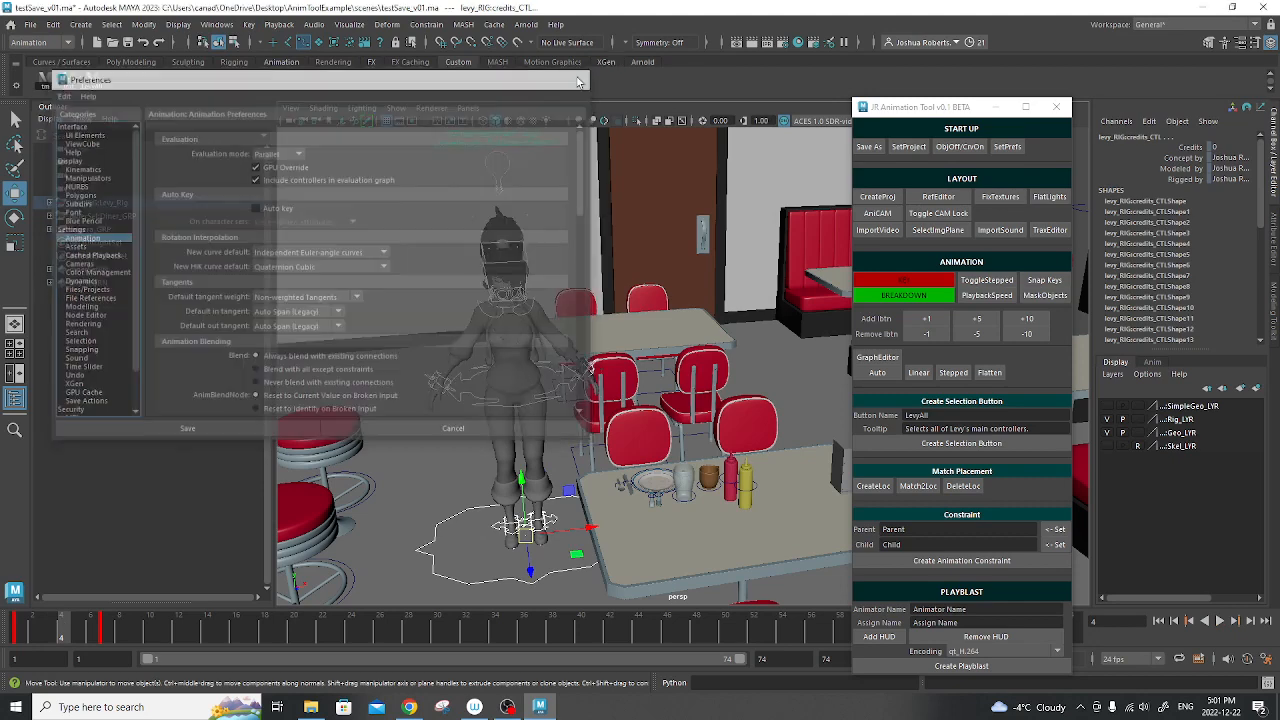
Turn stepped keys off and back on with ToggleStepped, scrubbing between frames 1 and 7 to compare the poses
mouse_move(66, 628)
left_mouse_down()
mouse_move(108, 630)
mouse_move(63, 630)
left_mouse_up()
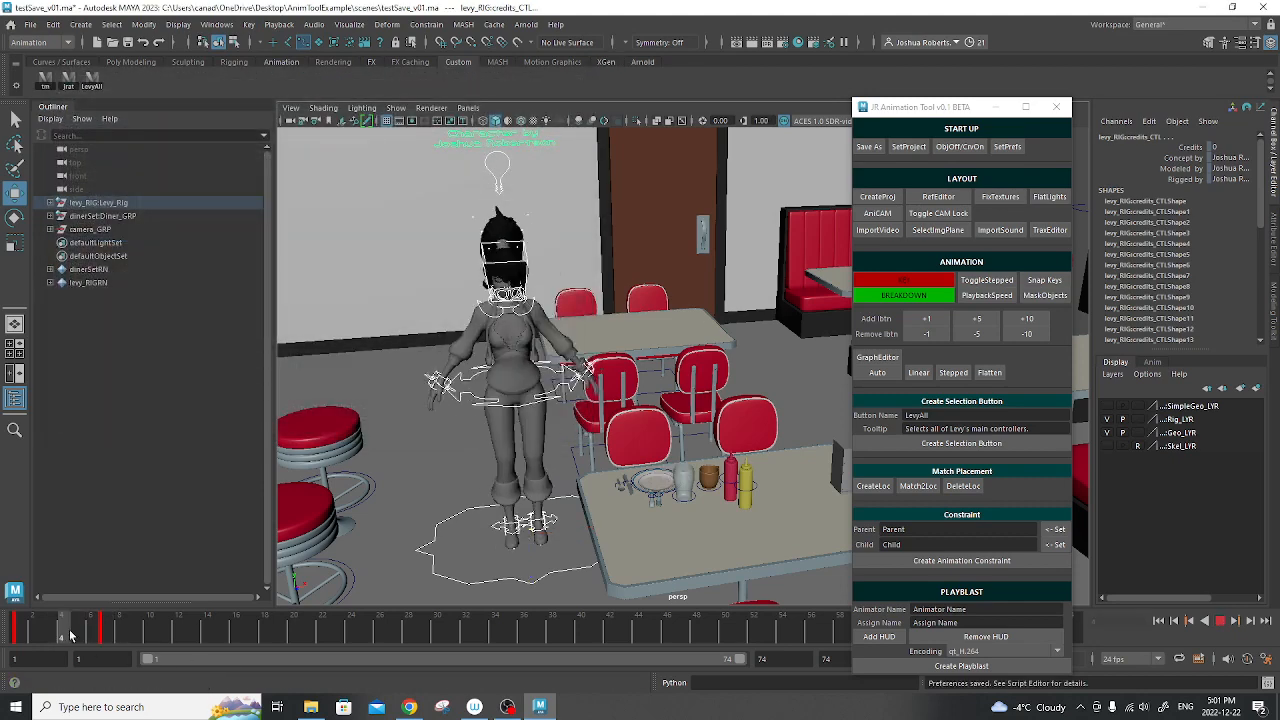
left_click(989, 280)
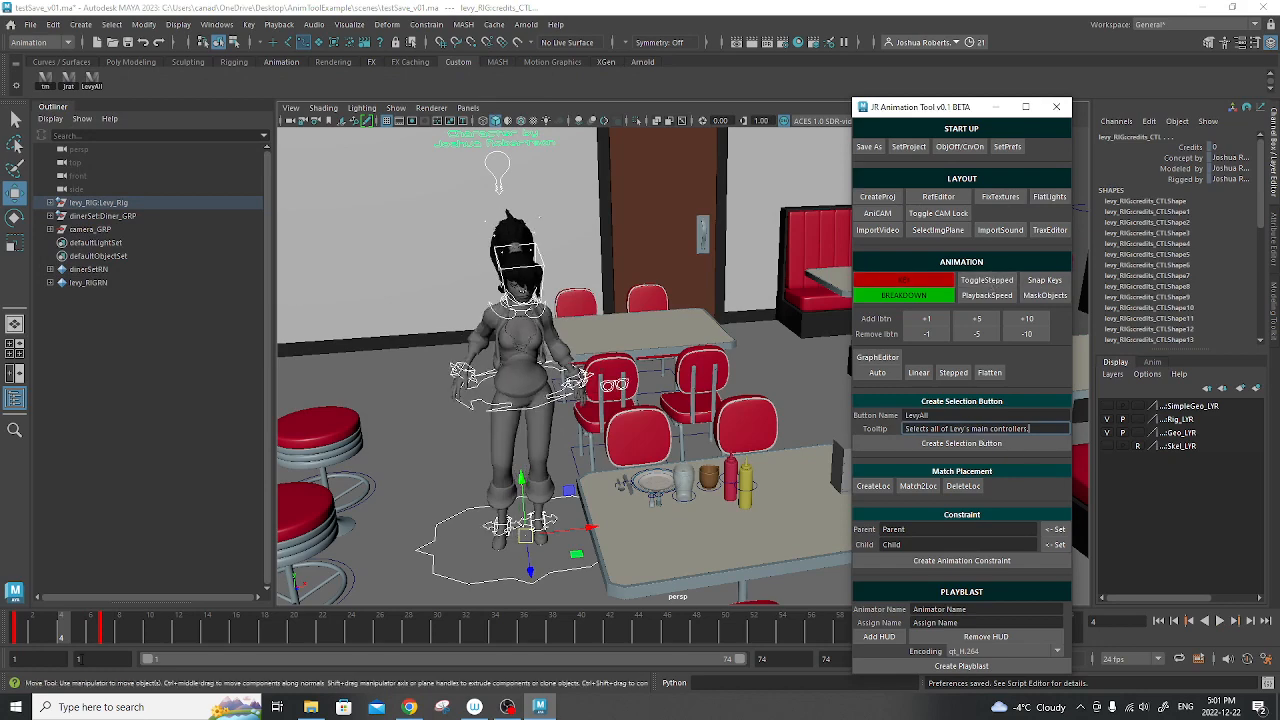
left_click_drag(68, 629, 16, 632)
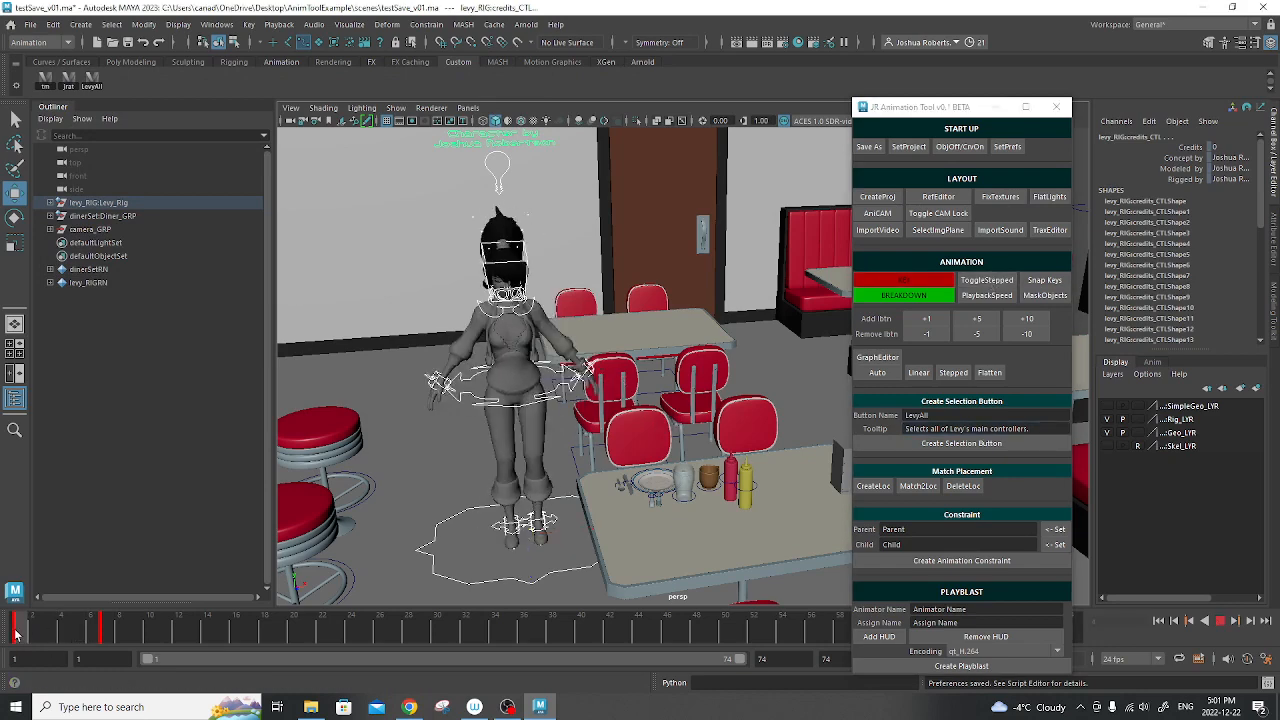
left_click(989, 280)
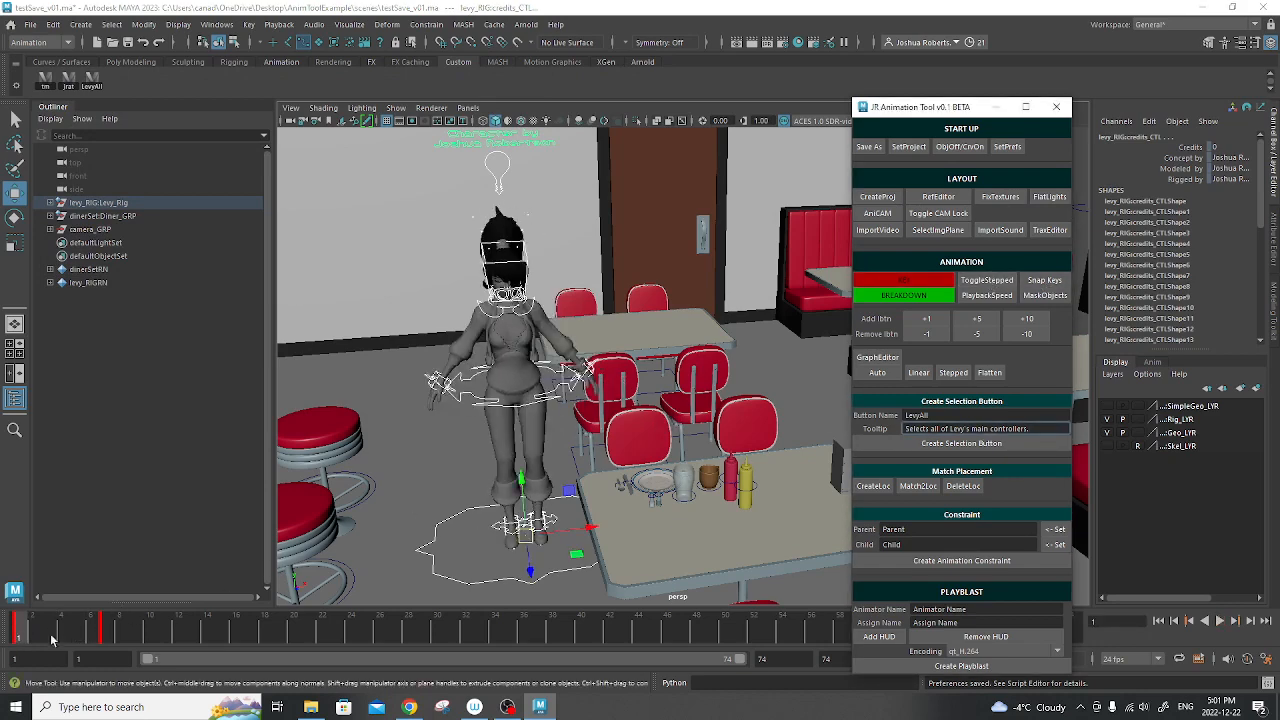
left_click(16, 632)
key("alt+v")
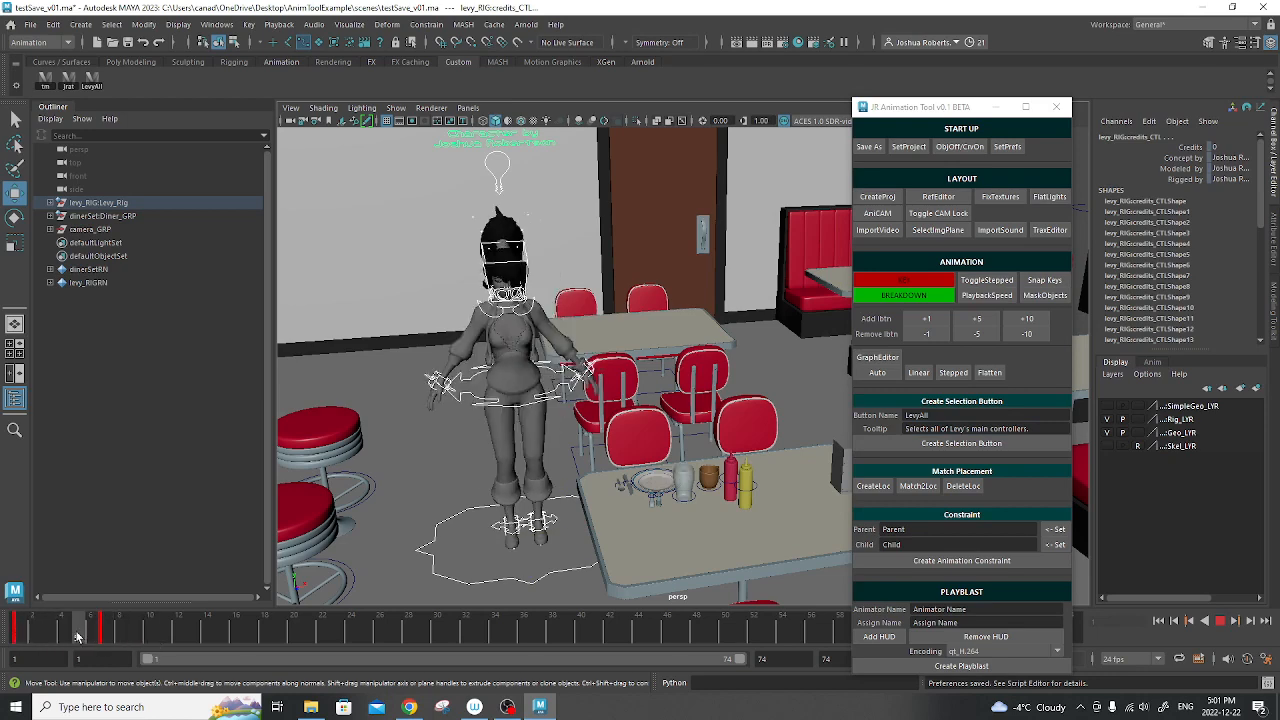
left_click(105, 632)
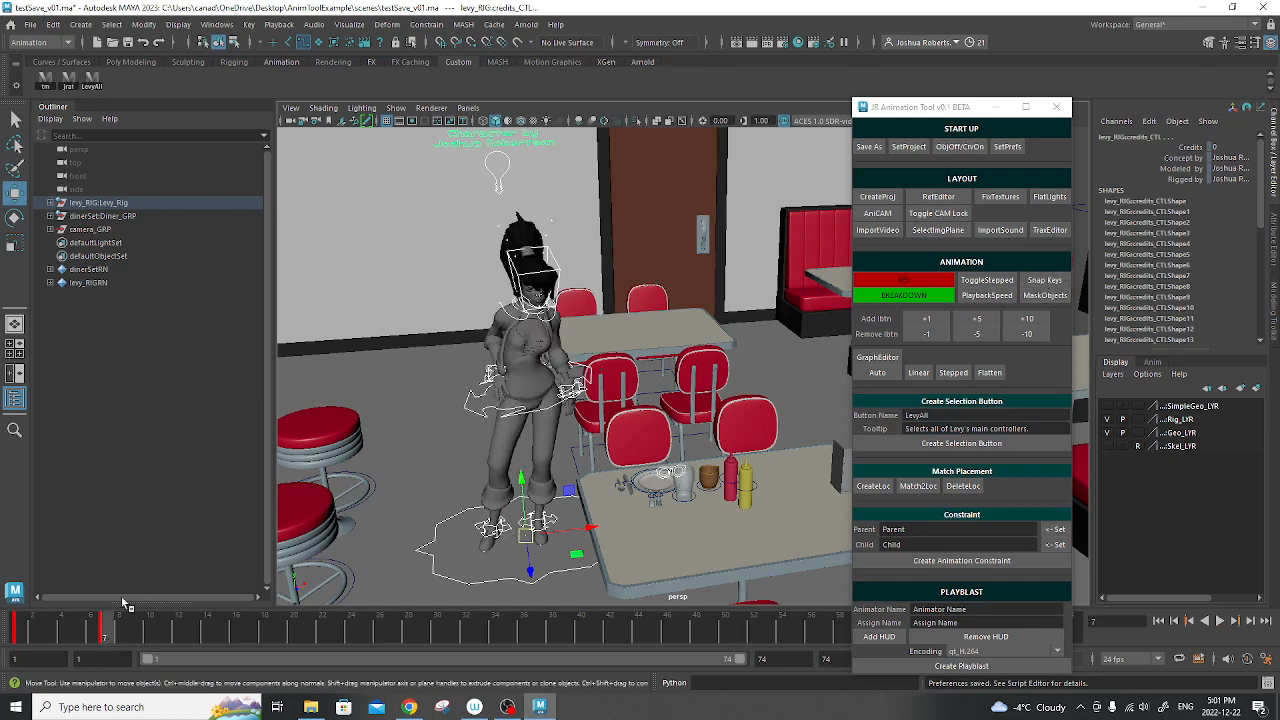
Stretch the selected key range on the timeline so the second pose's key lands at frame 15, and step between the keys
left_click_drag(18, 630, 278, 637, "shift")
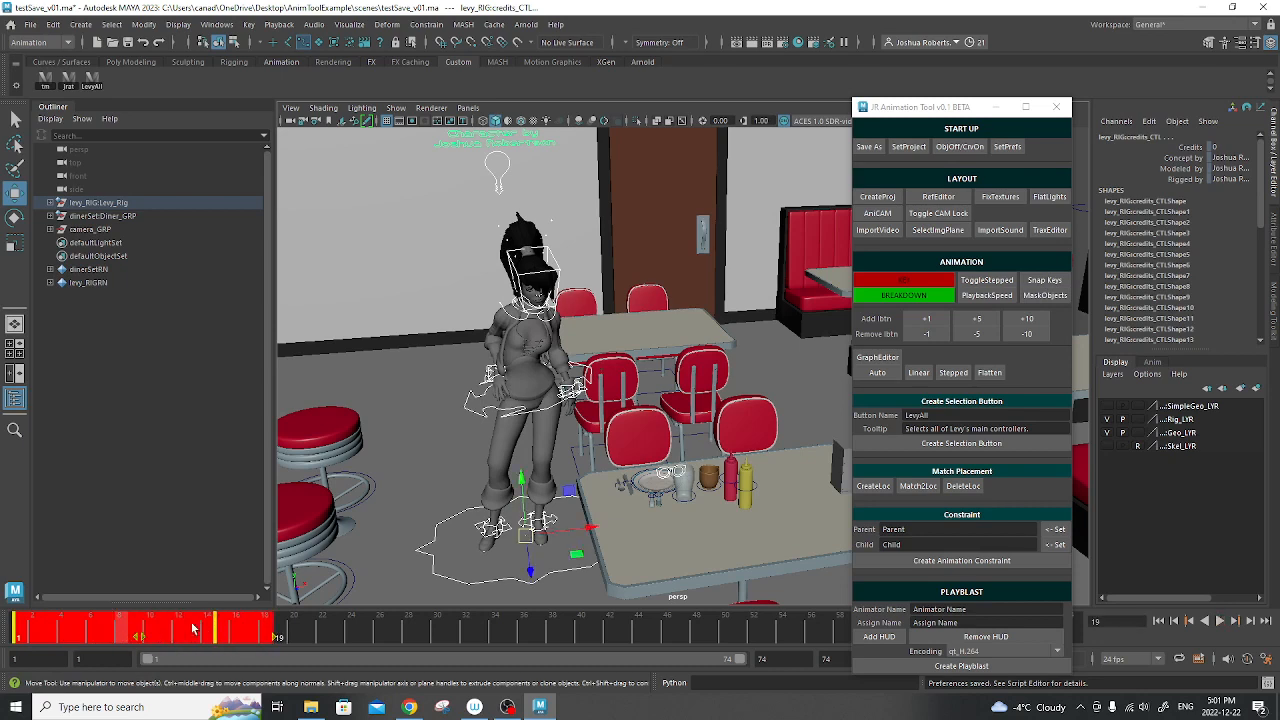
left_click(88, 631)
key("period")
key("comma")
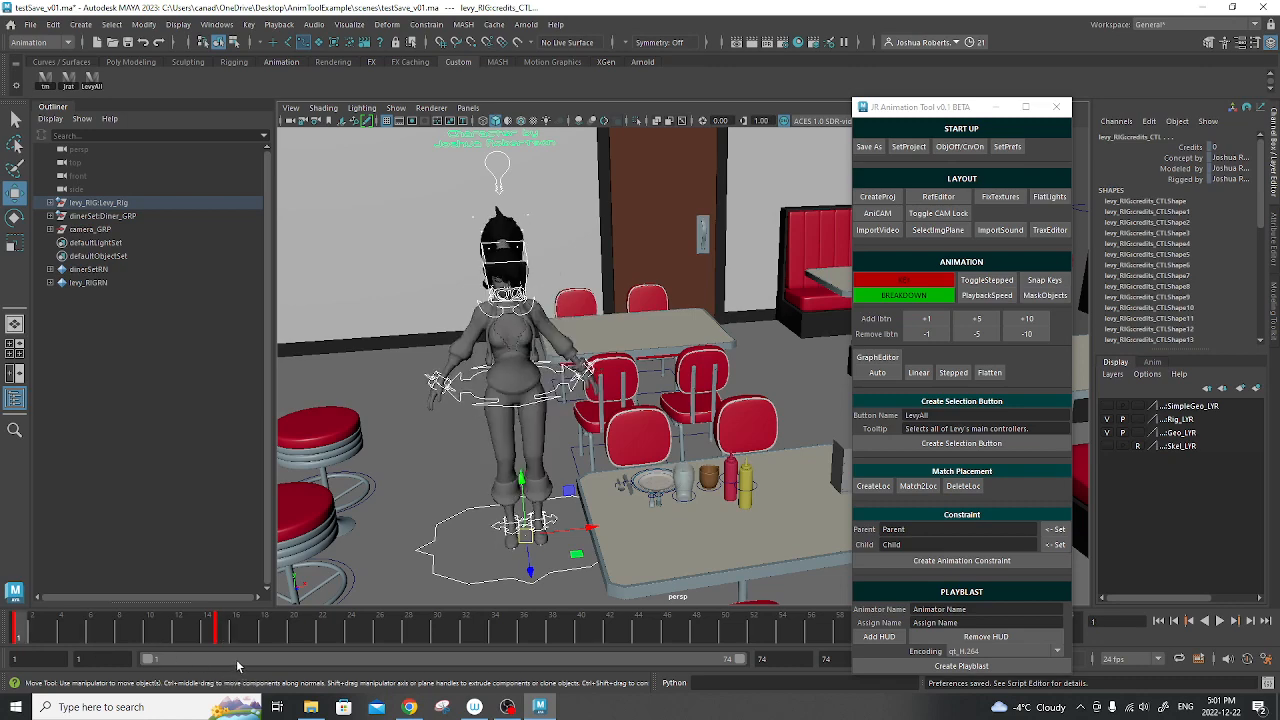
key("period")
Compress the key range to bring the second pose's key to frame 6, move that key to frame 7 and go to frame 10
left_click_drag(20, 634, 121, 643, "shift")
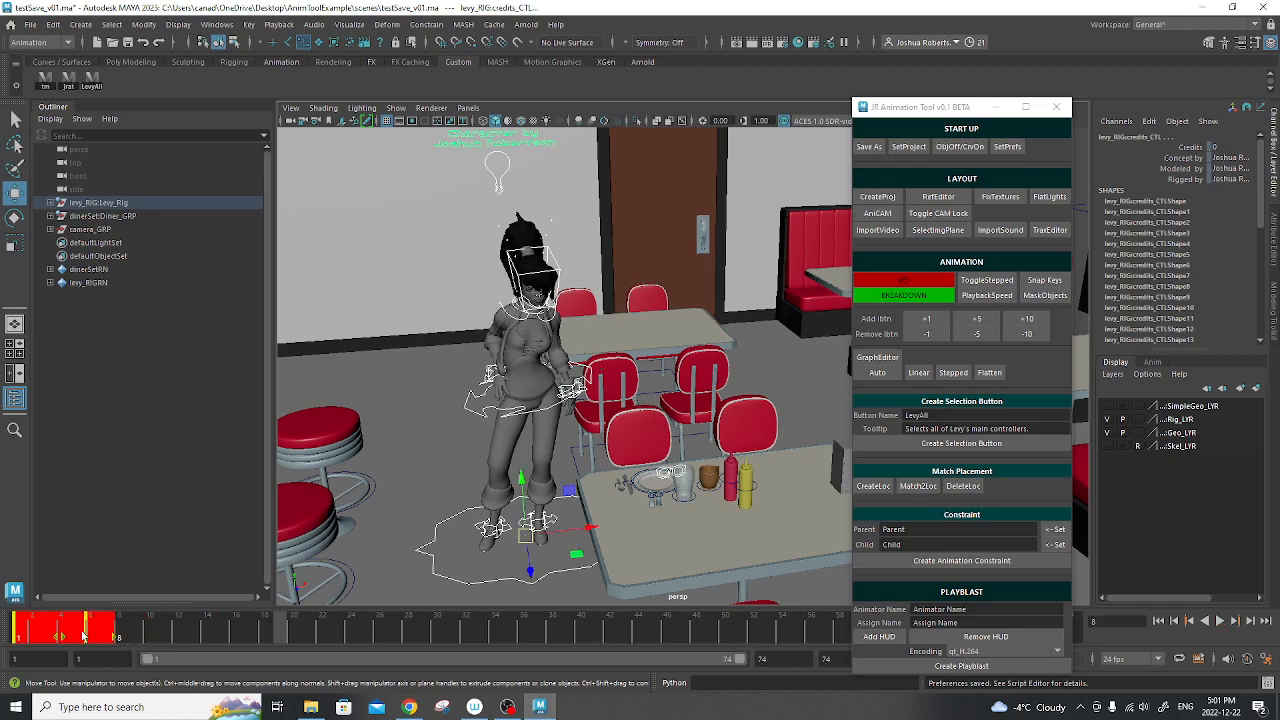
left_click(83, 630)
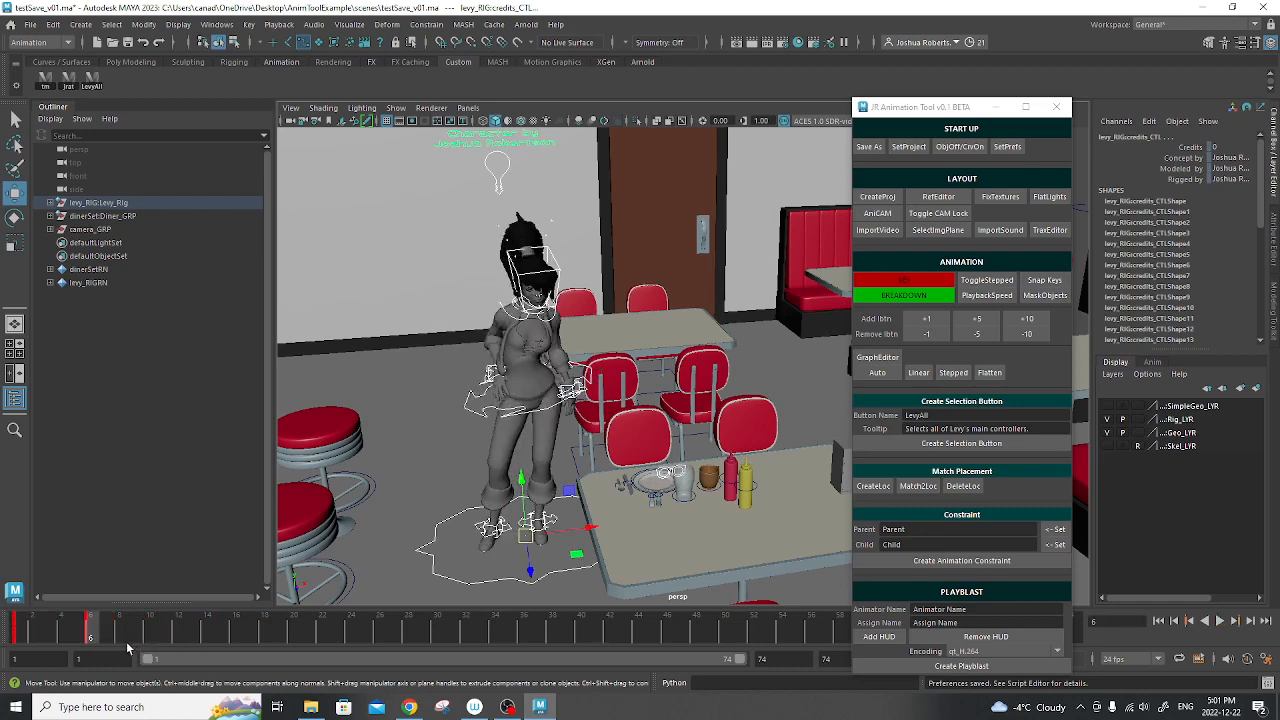
left_click(92, 630, "shift")
left_click_drag(91, 637, 106, 637)
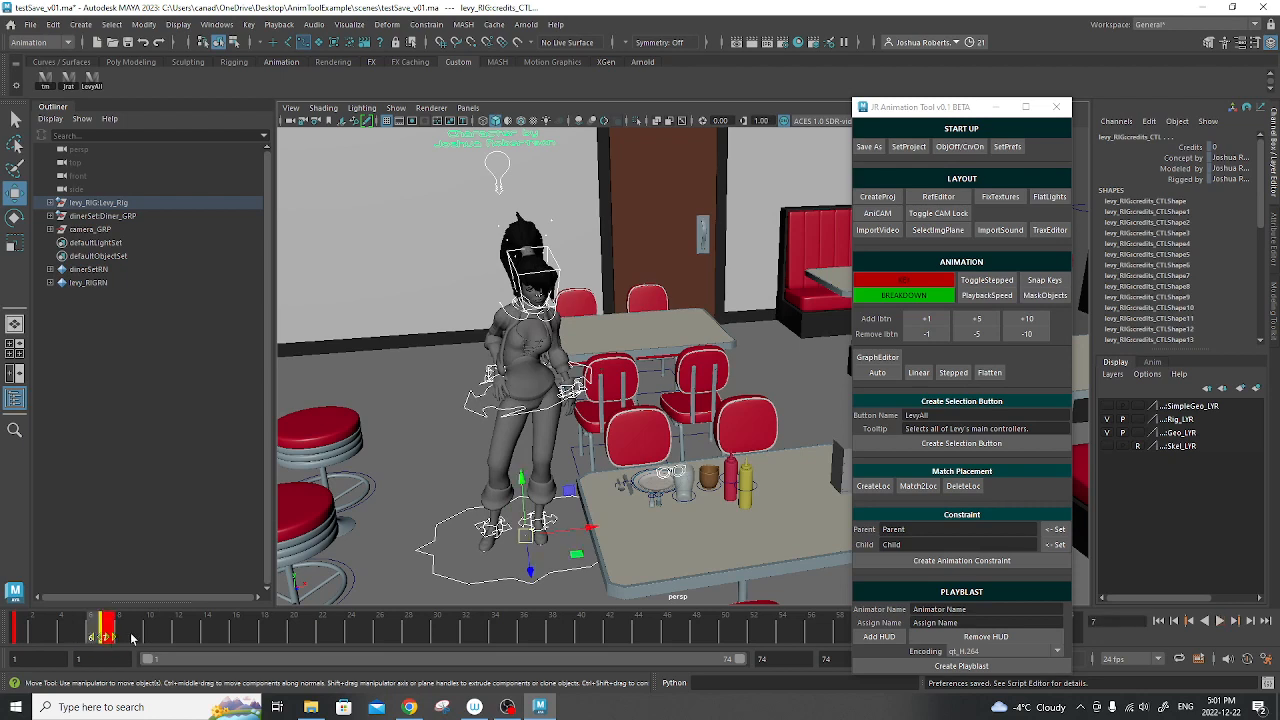
left_click(149, 632)
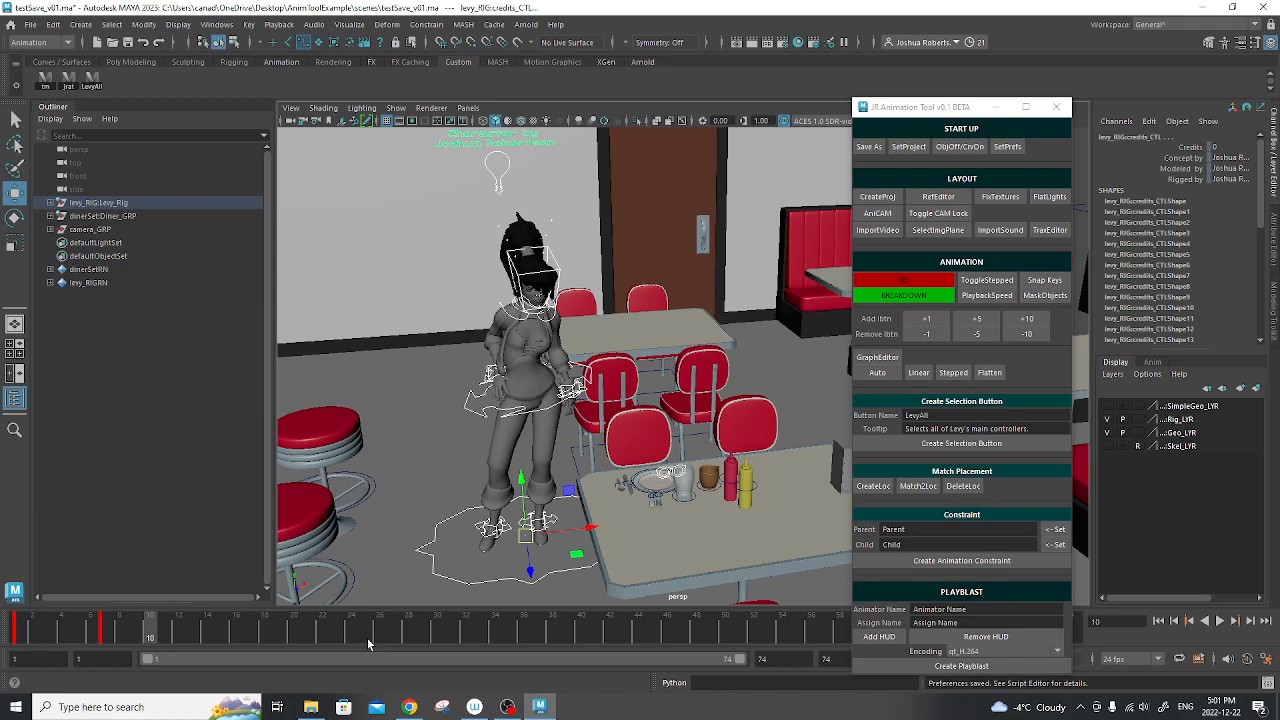
Apply MaskObjects to the perspective view, checking its list of displayed object types before and after
left_click_drag(571, 374, 563, 232, "alt")
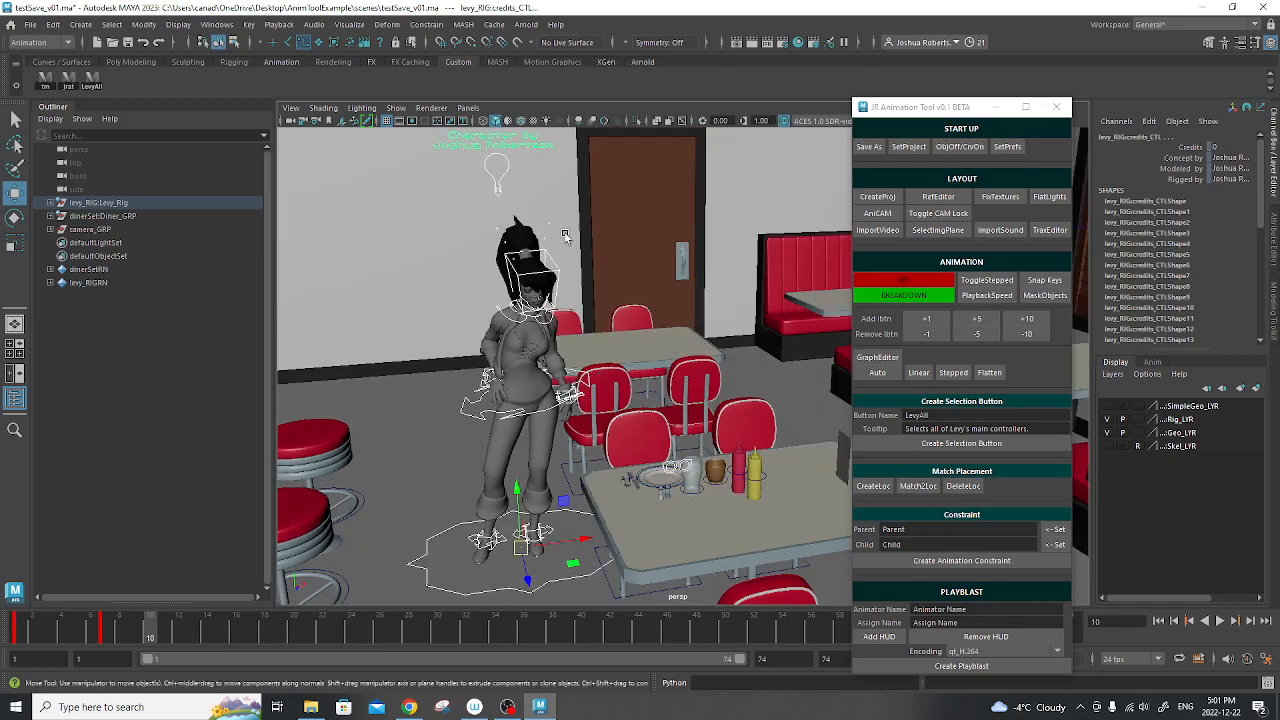
left_click(396, 108)
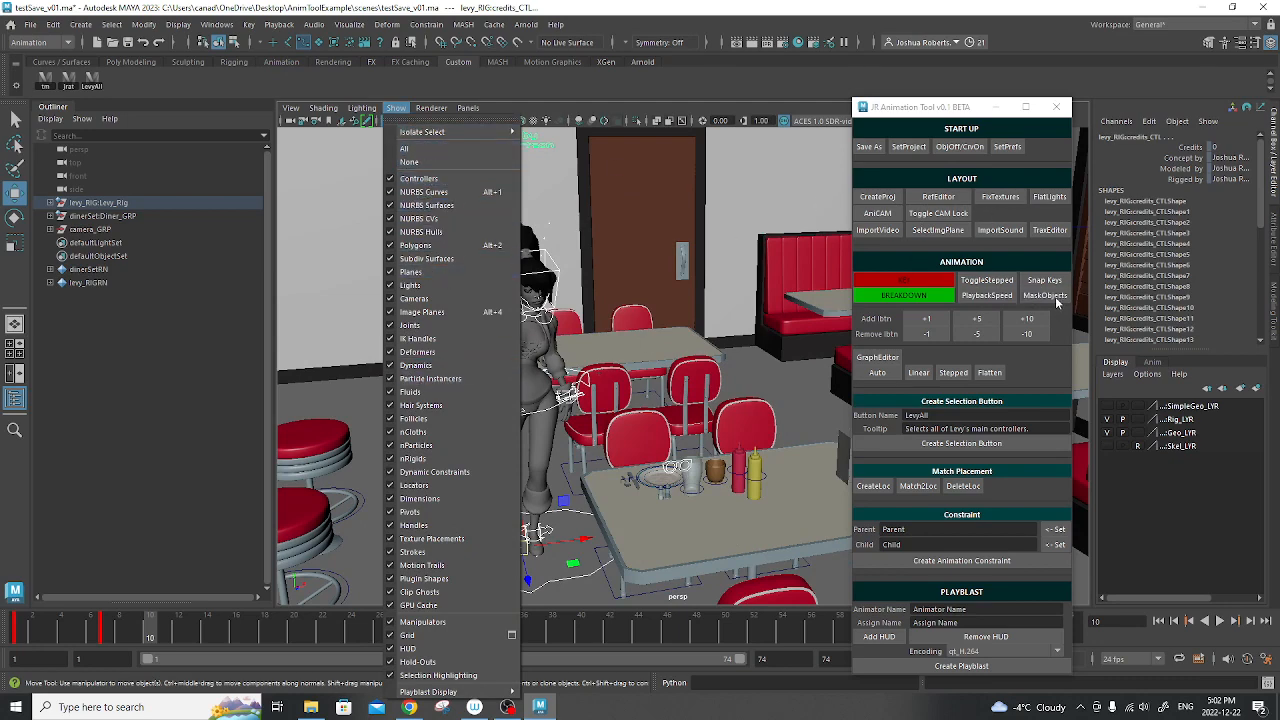
left_click(1055, 296)
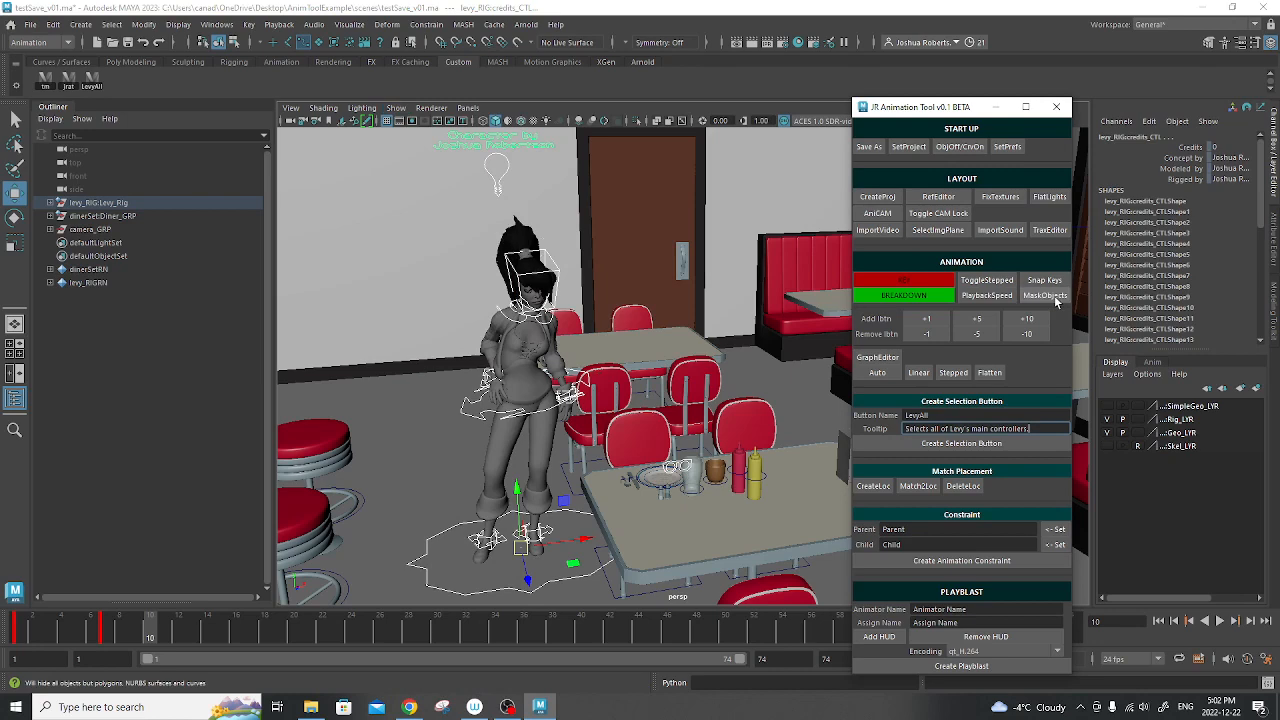
left_click(396, 108)
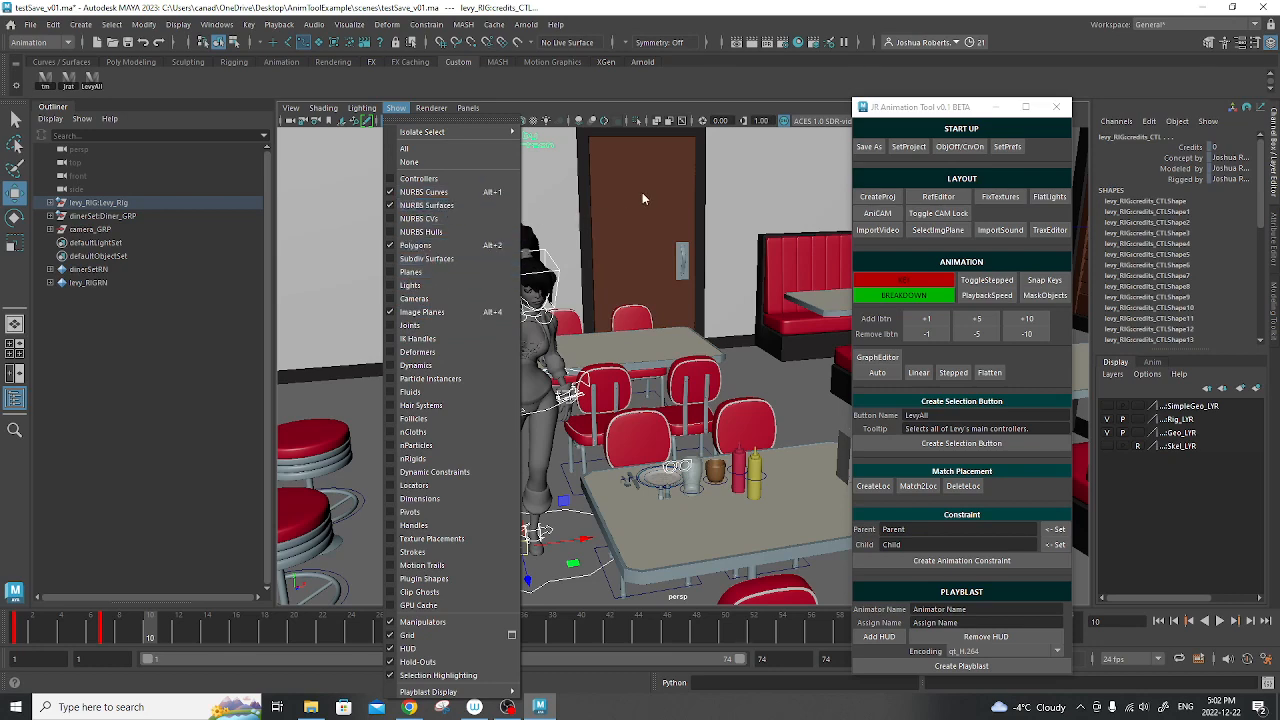
Switch to the four-view layout, enlarge its lower views and maximize the AniCAM1 camera view
key("space")
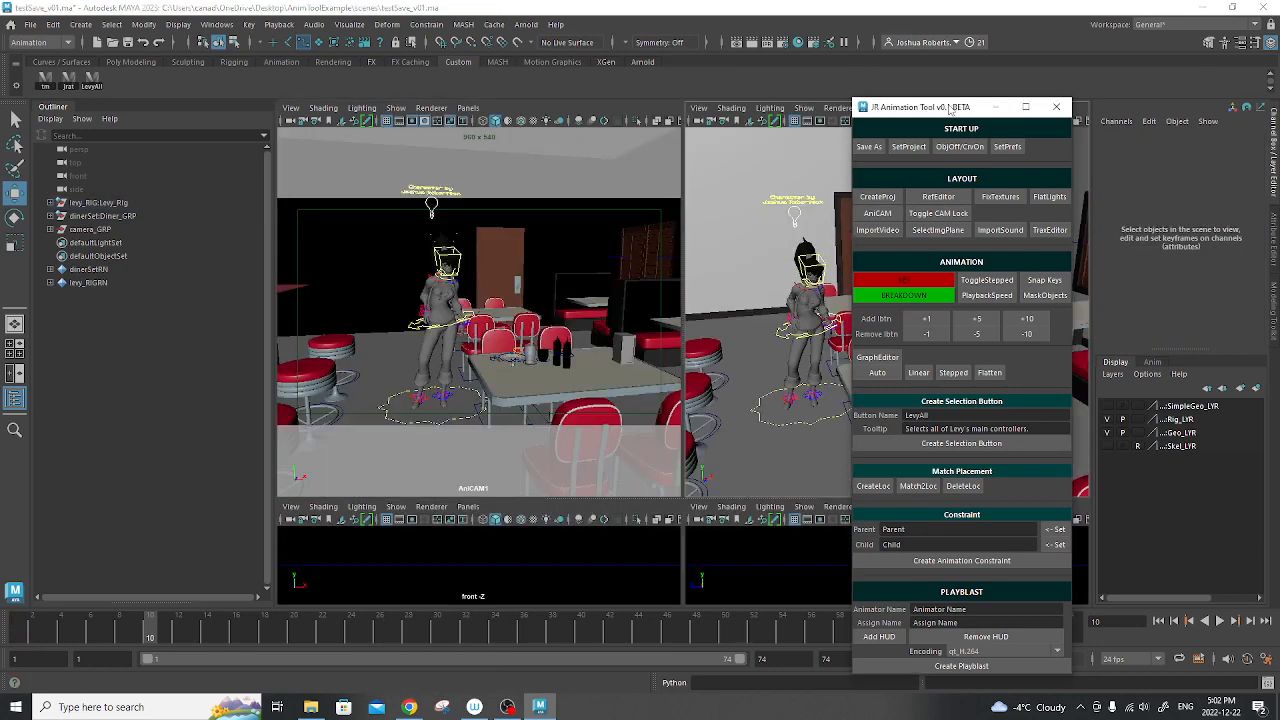
left_click_drag(975, 107, 311, 90)
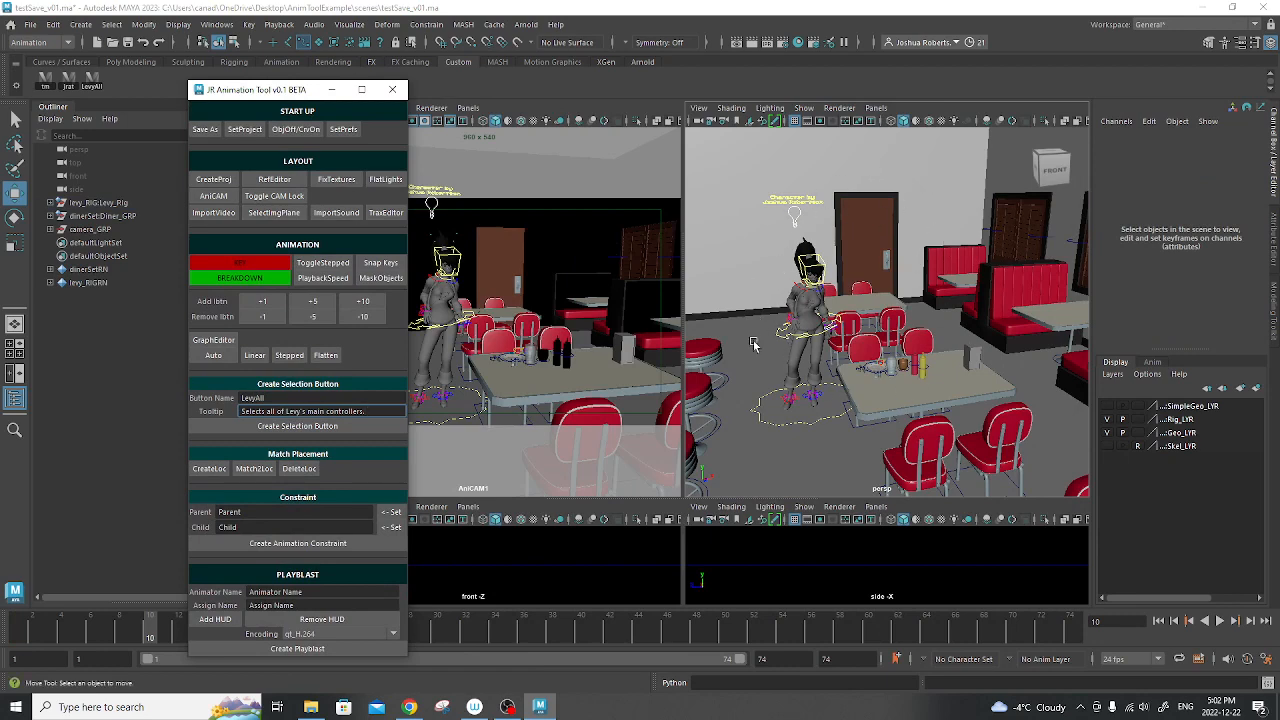
left_click_drag(730, 500, 730, 403)
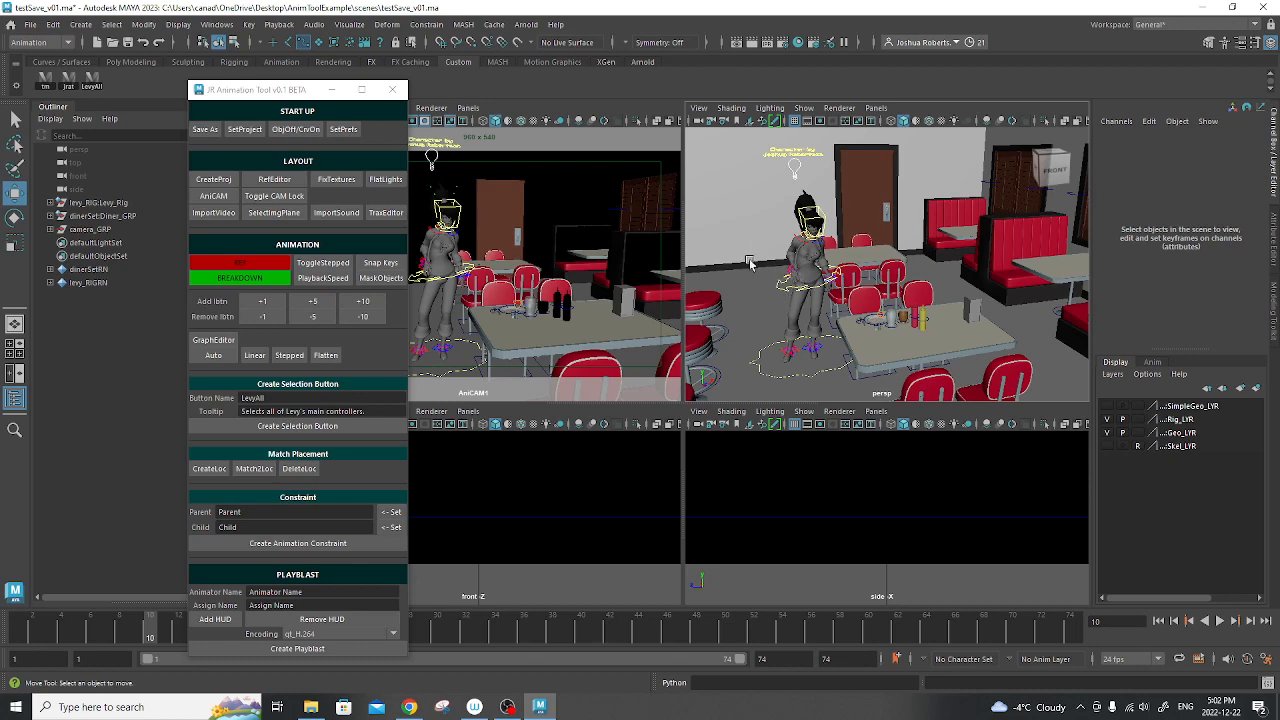
key("space")
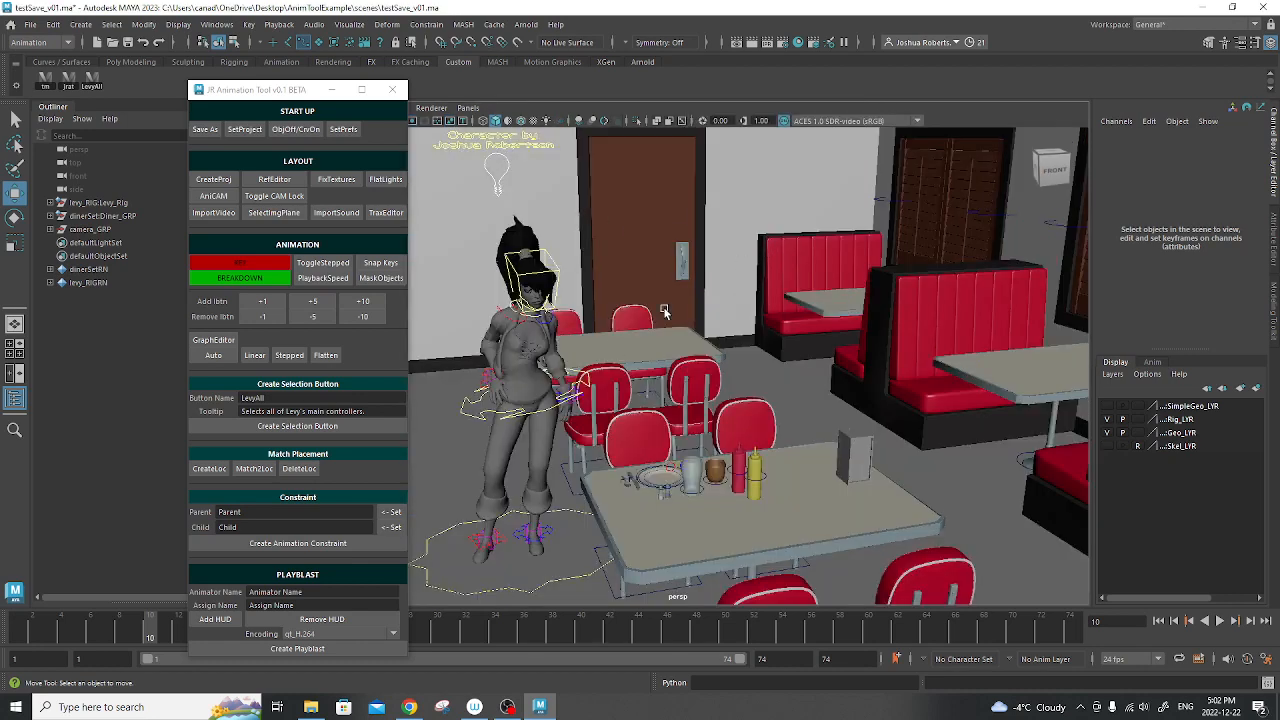
key("space")
key("space")
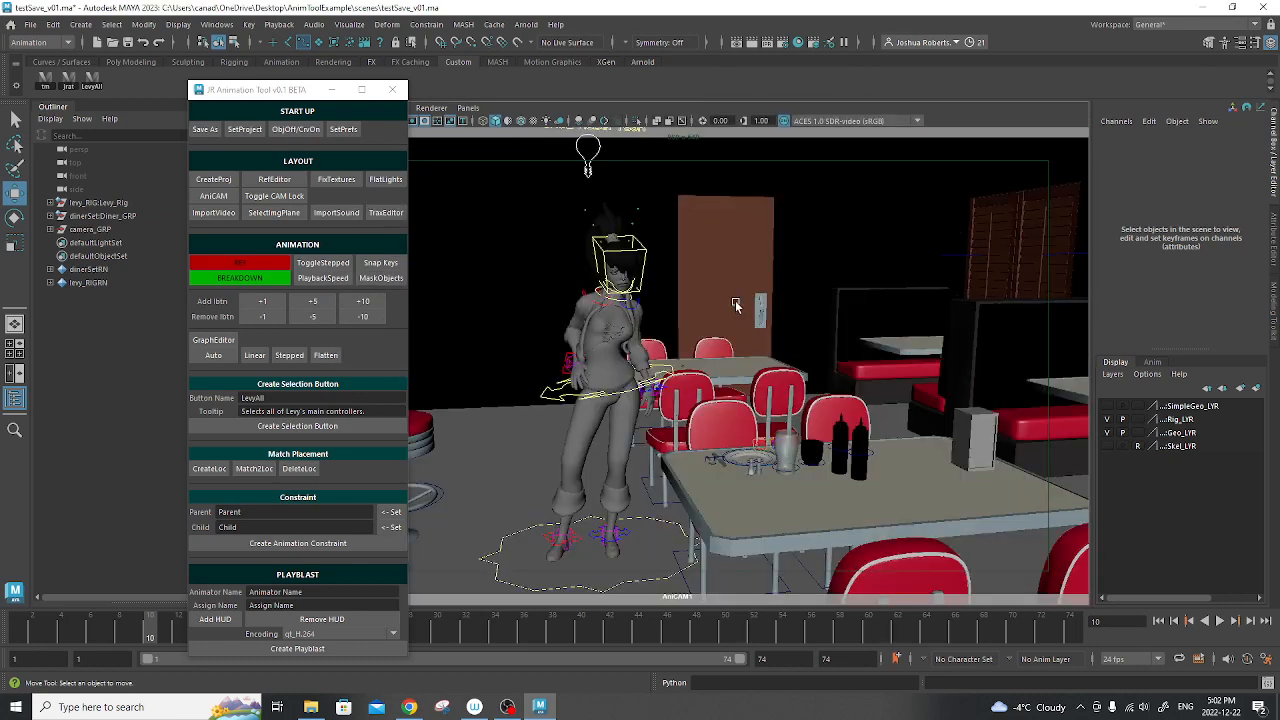
Try MaskObjects on the AniCAM1 view and inspect which object types that view displays
left_click(380, 281)
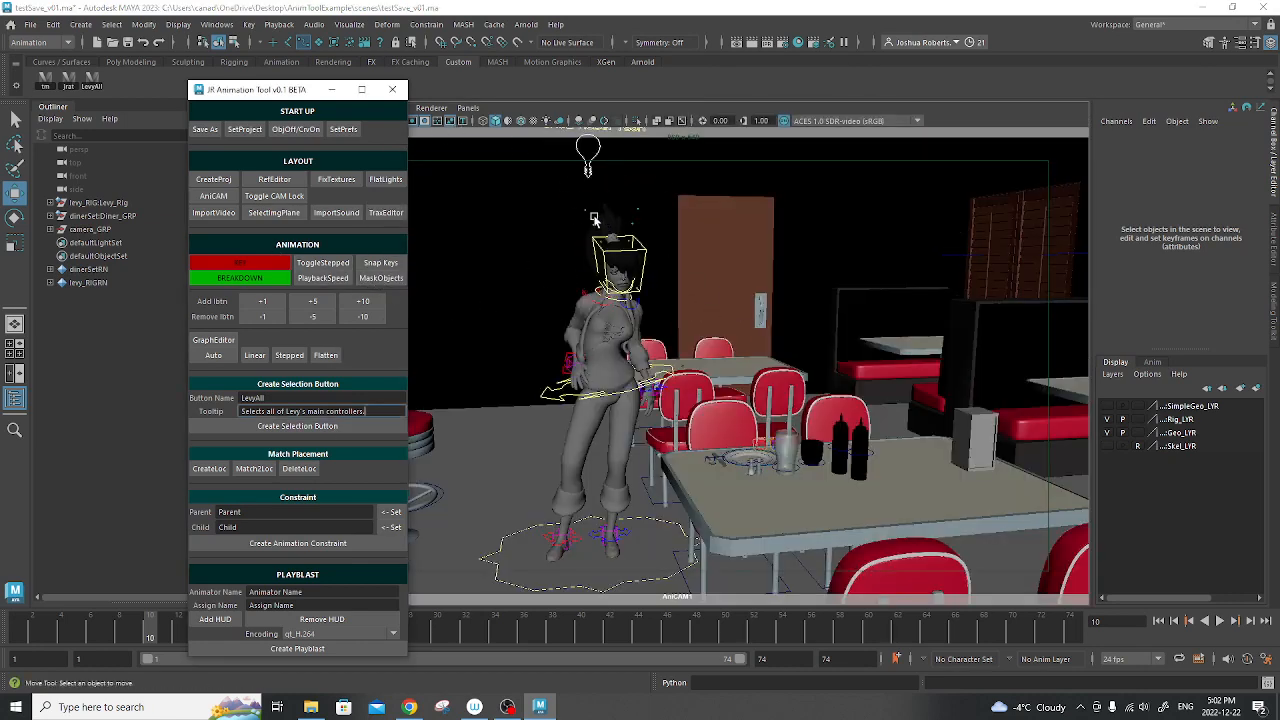
left_click_drag(290, 92, 167, 89)
left_click(396, 107)
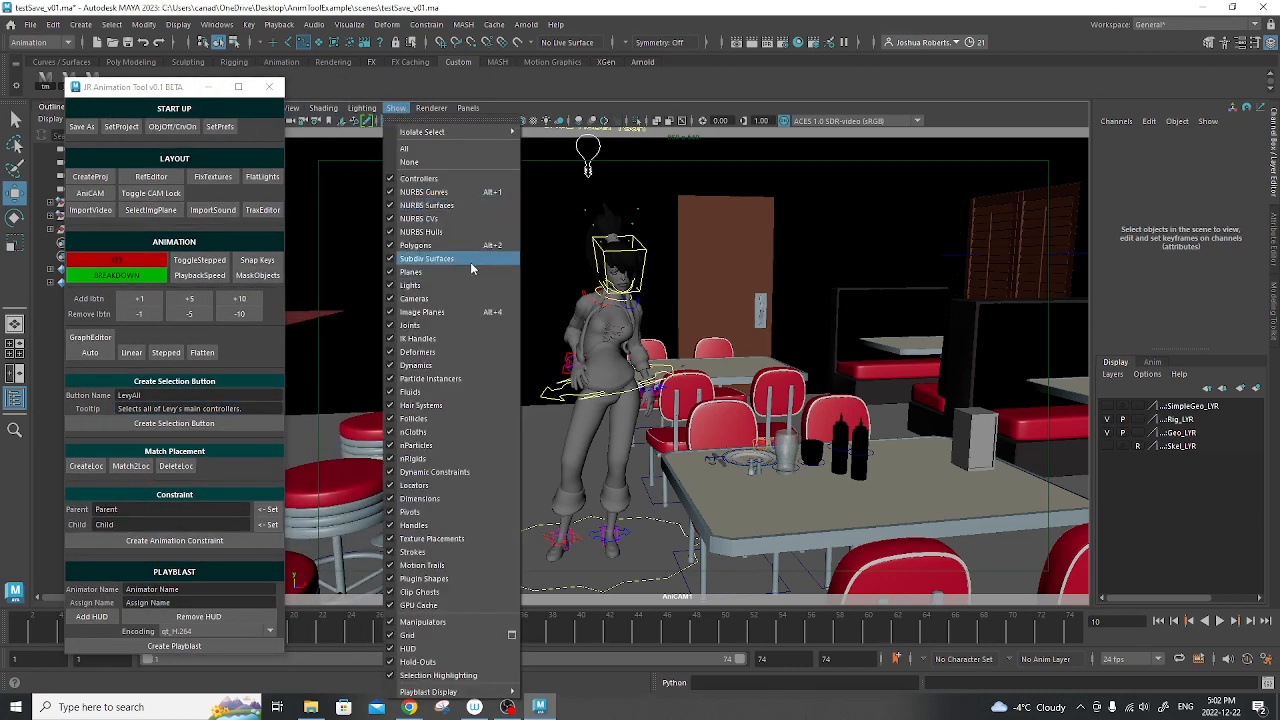
left_click(473, 268)
Return to the maximized perspective view and frame the Levy rig clear of the tool window
key("space")
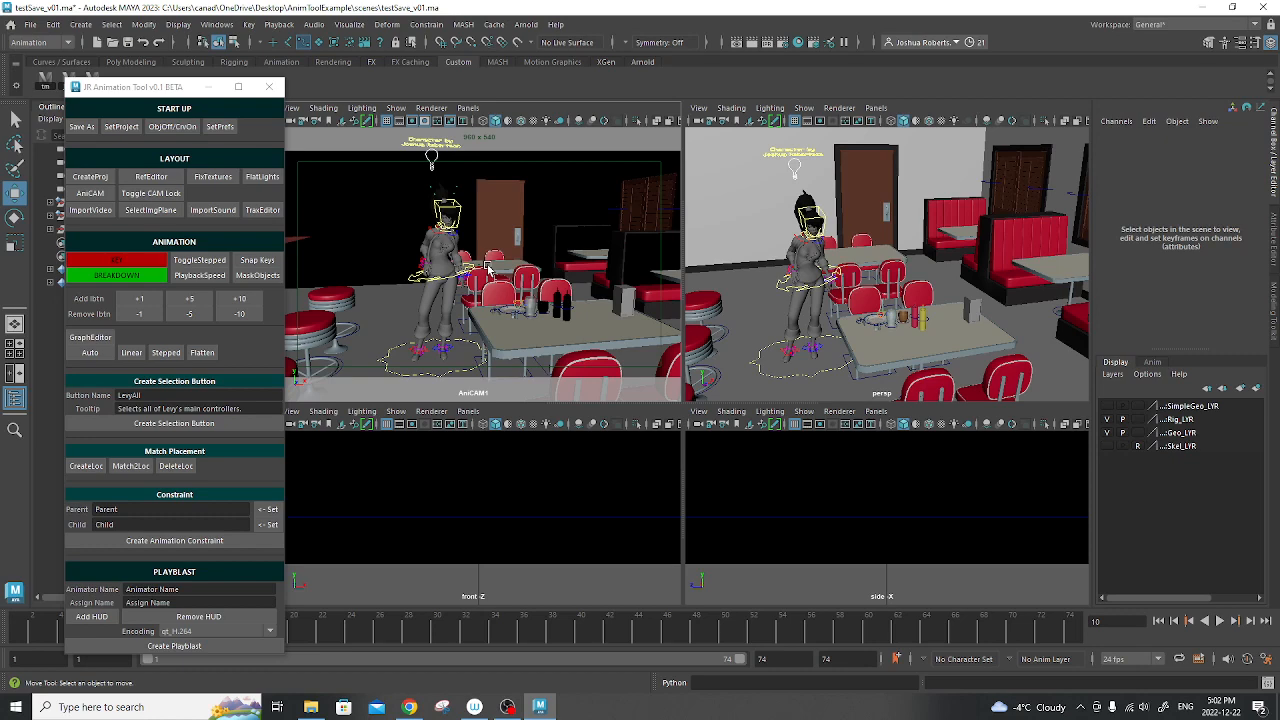
left_click_drag(172, 87, 375, 67)
key("space")
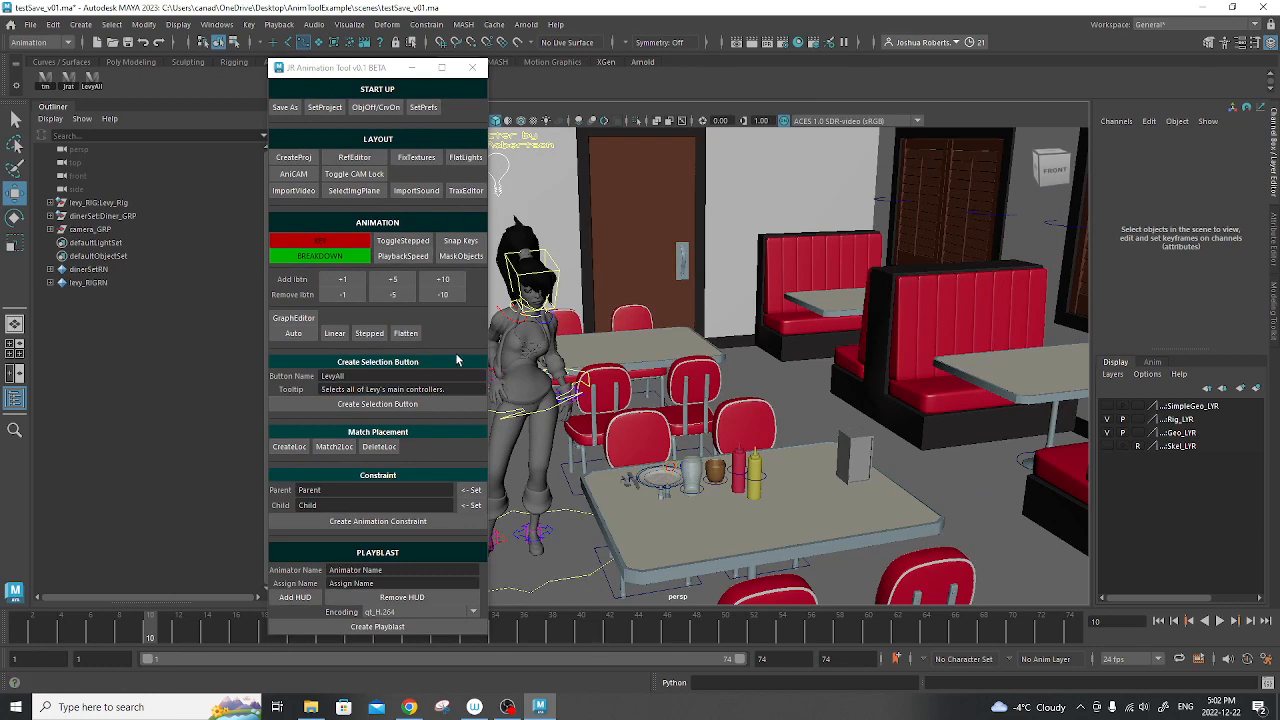
left_click_drag(666, 330, 637, 315, "alt")
middle_click_drag(637, 315, 671, 331, "alt")
left_click_drag(671, 331, 641, 392, "alt")
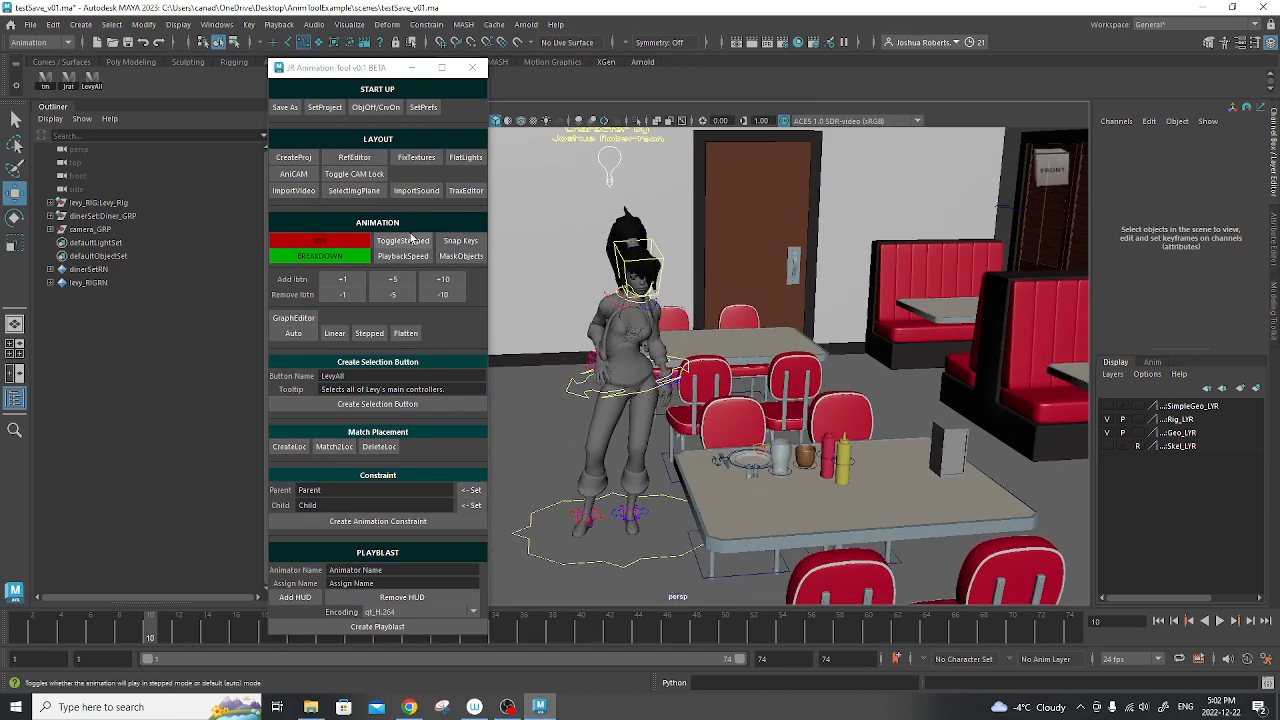
Move the tool window aside and inspect which object types the perspective view still displays
left_click_drag(342, 75, 143, 146)
left_click(396, 107)
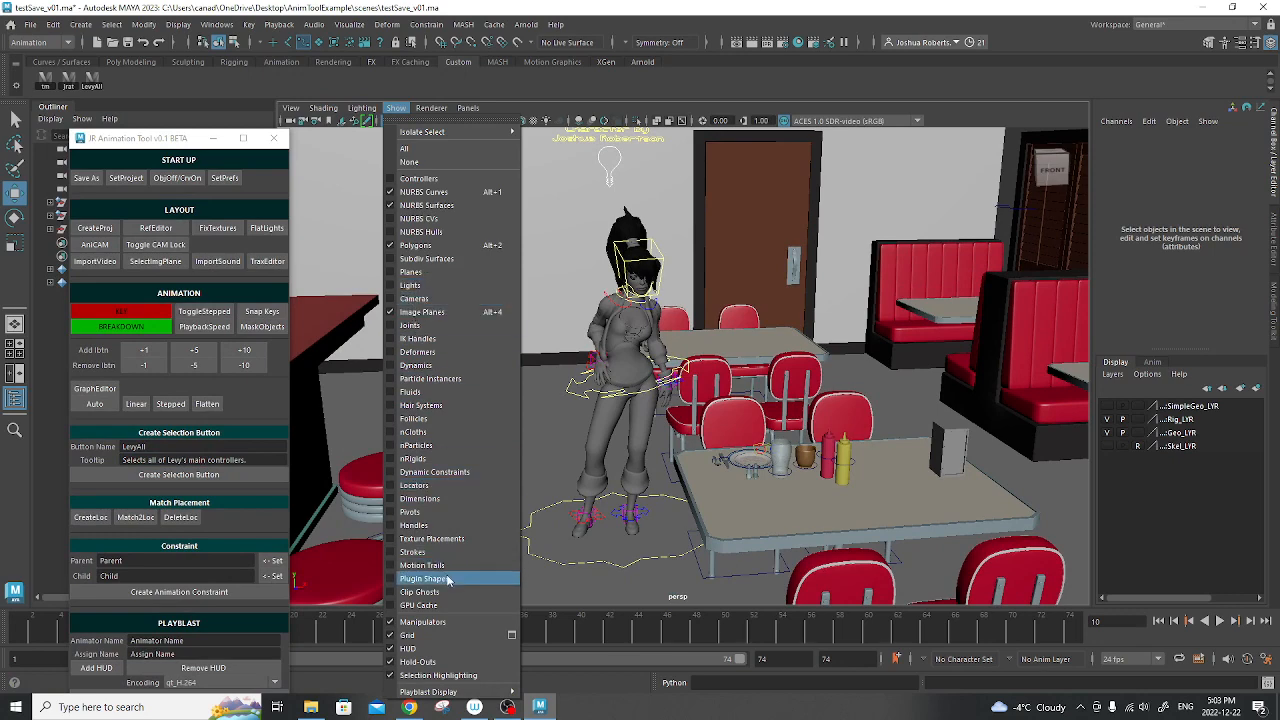
left_click(404, 108)
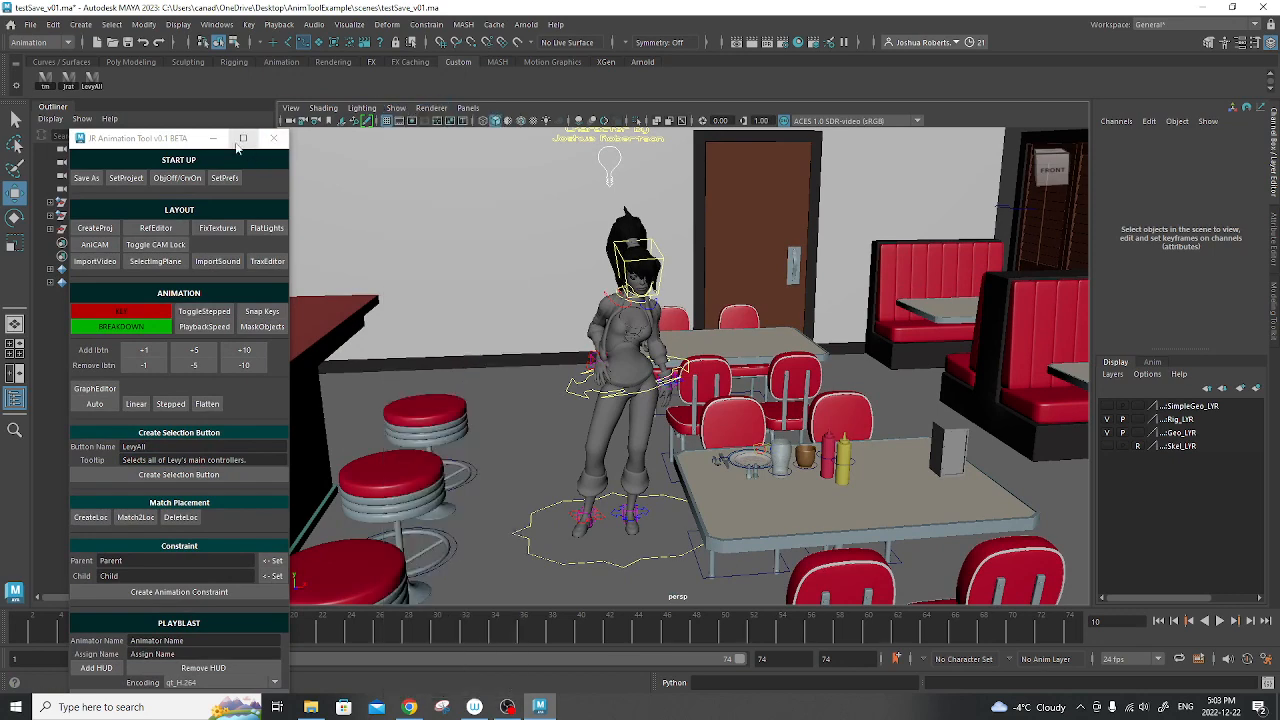
left_click_drag(190, 138, 367, 114)
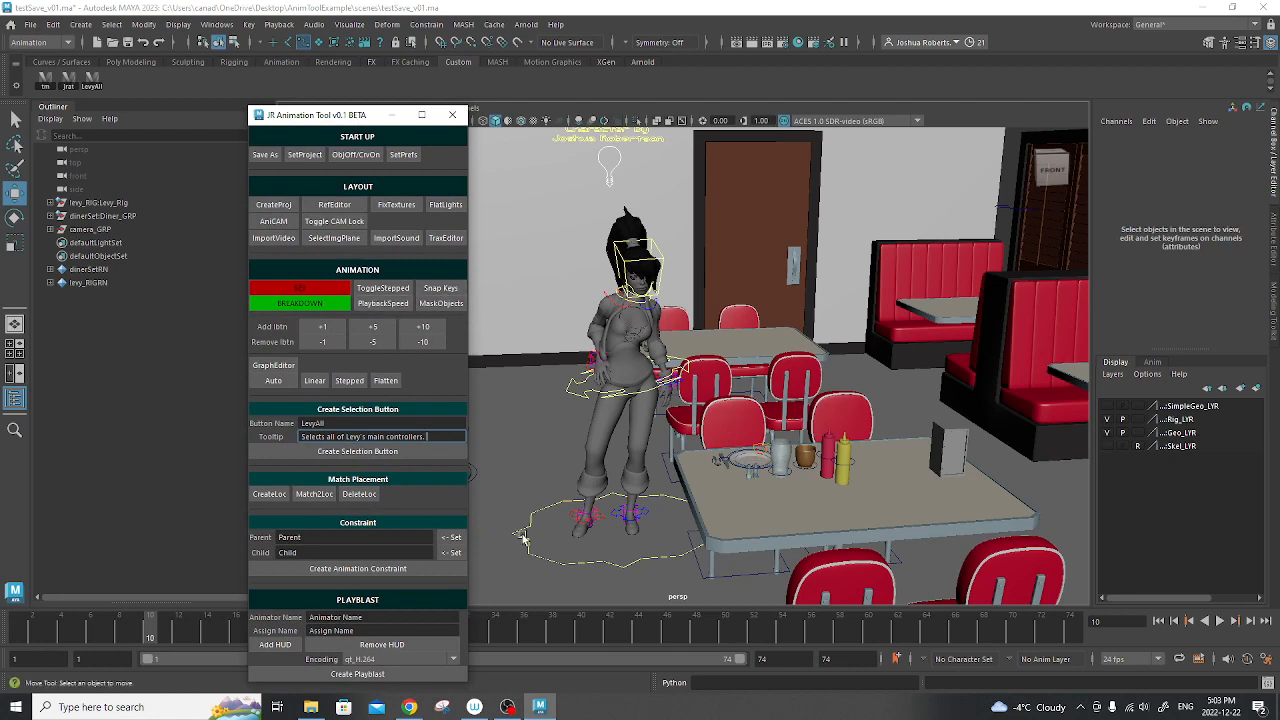
Set the timeline's playback speed to Play Every Frame, Free
right_click(586, 641)
mouse_move(655, 523)
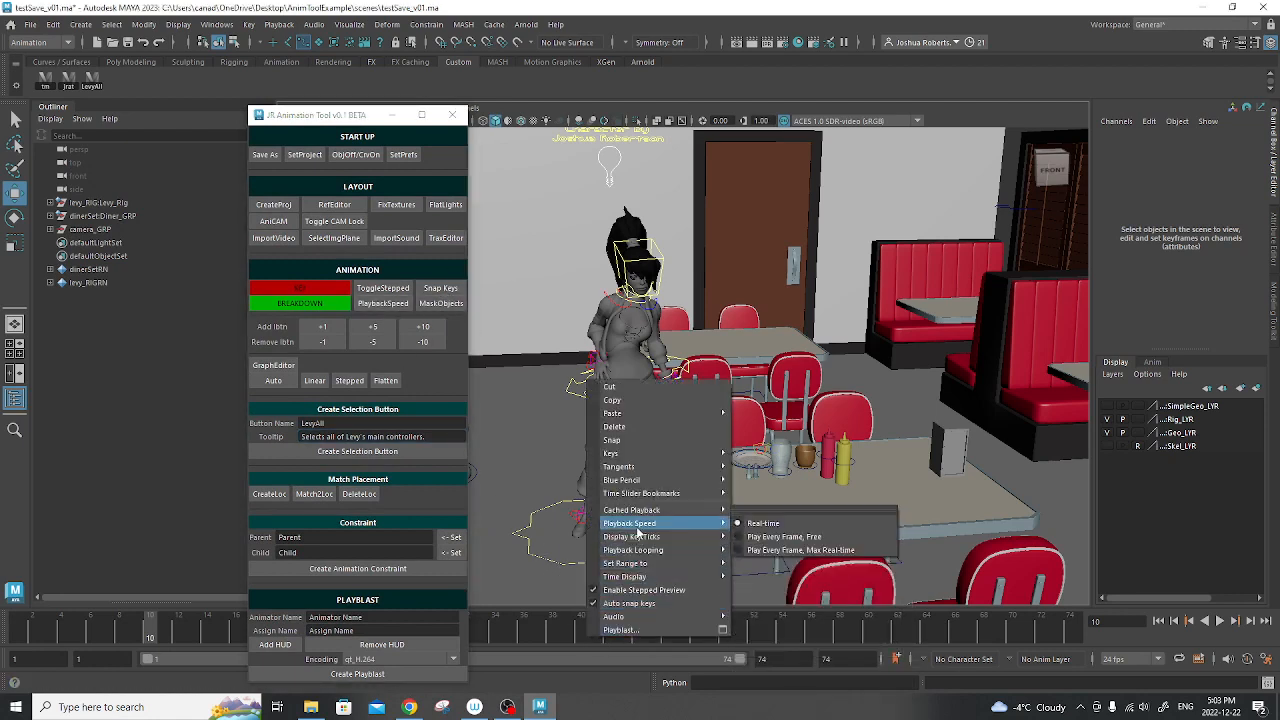
left_click(786, 538)
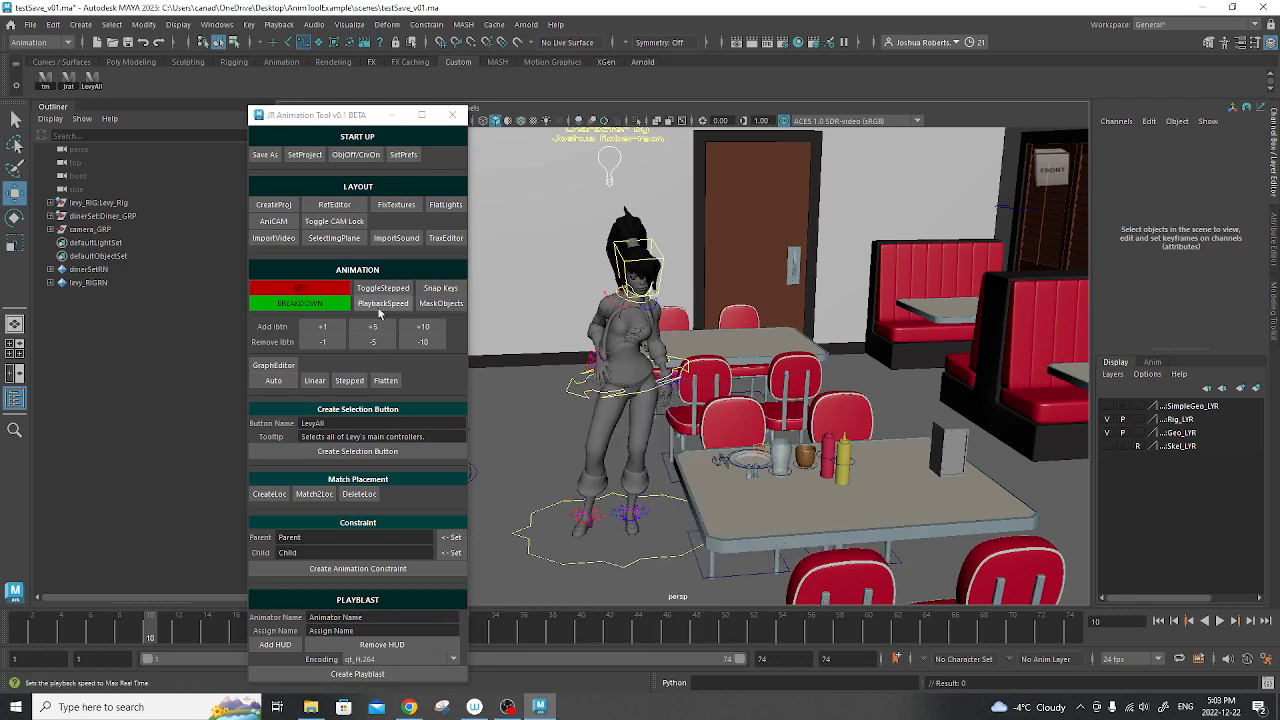
Look through the timeline's playback speed options
right_click(575, 640)
mouse_move(638, 521)
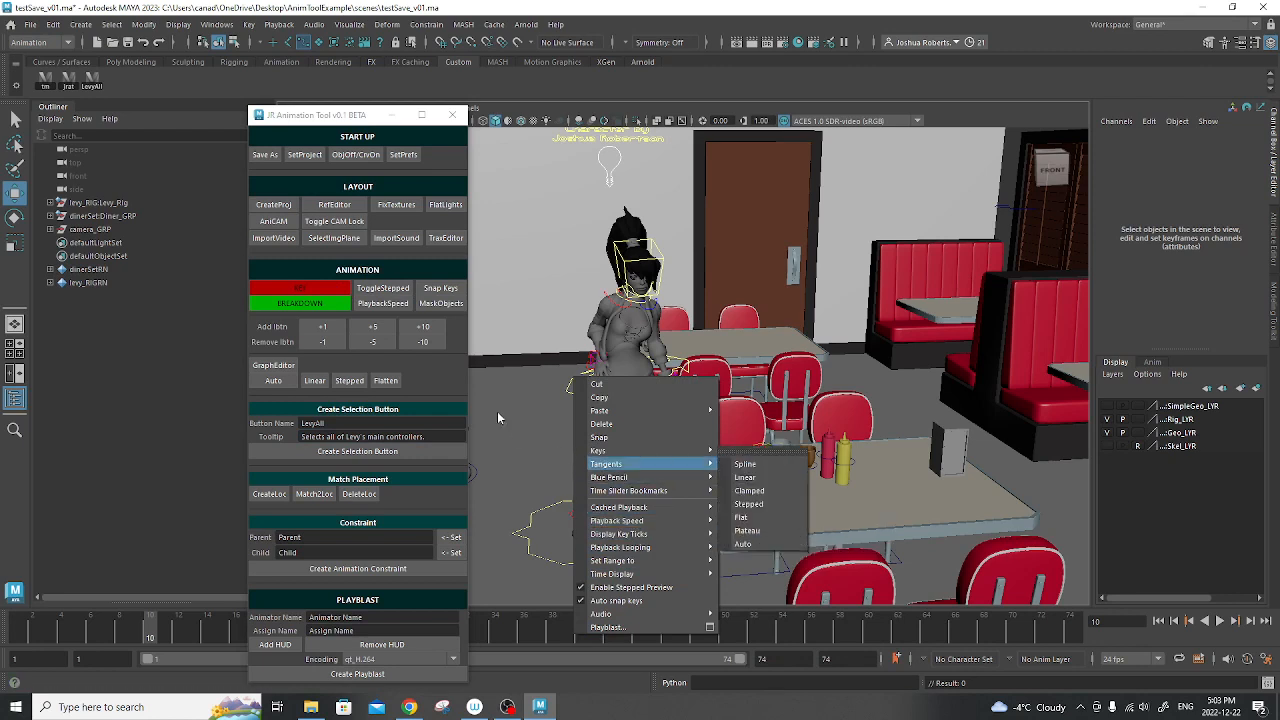
left_click(515, 251)
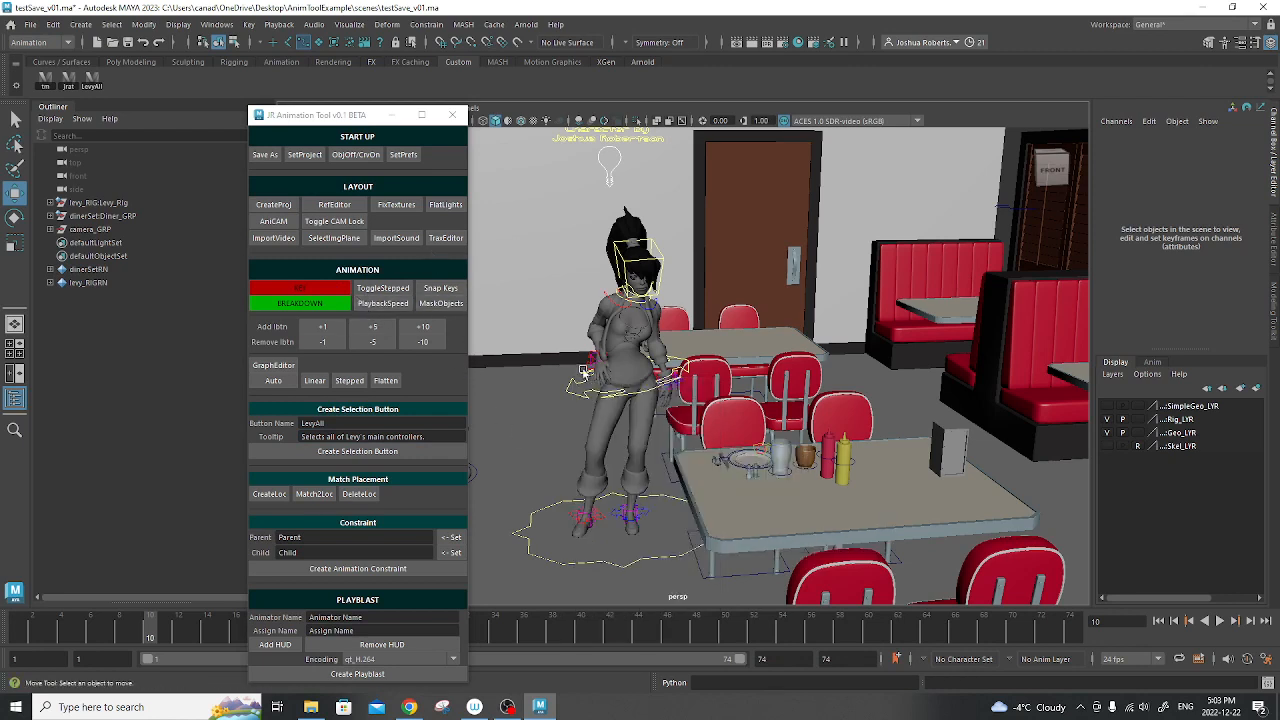
Open tweenMachine at frame 5, select all of Levy's main controllers and tween the pose to about 25.9
left_click(92, 86)
left_click(73, 628)
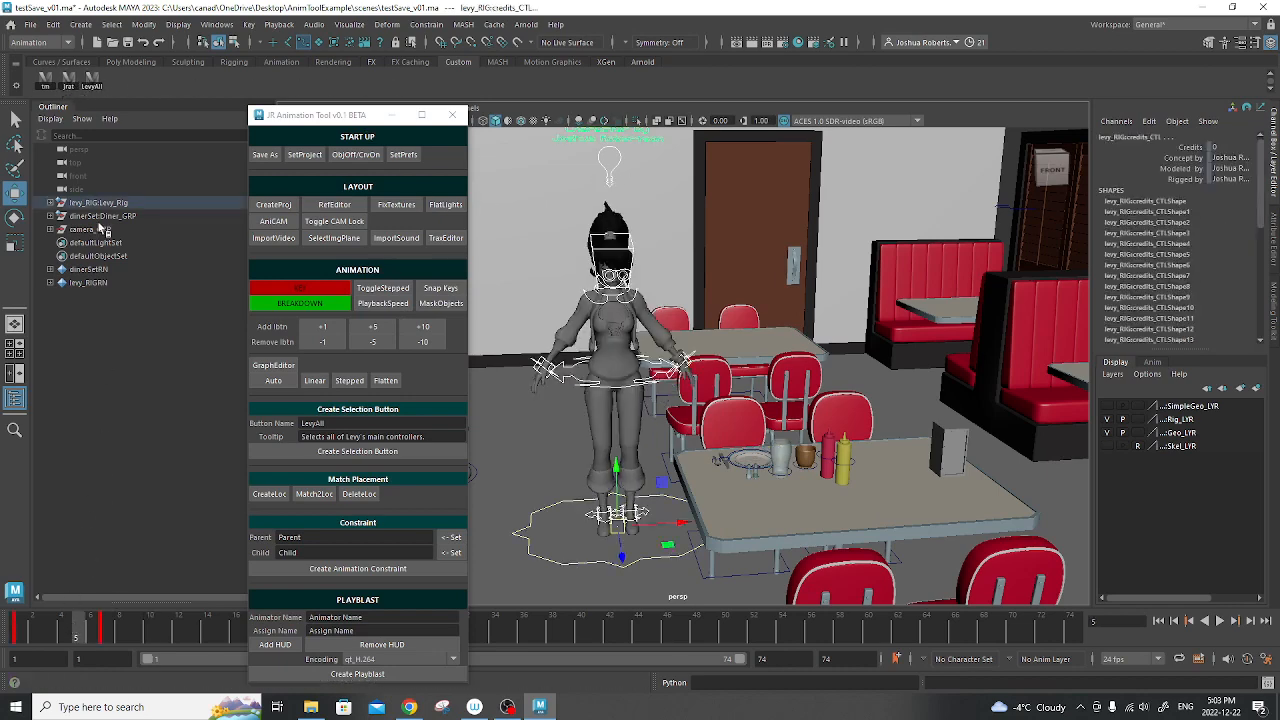
left_click(44, 82)
left_click(622, 194)
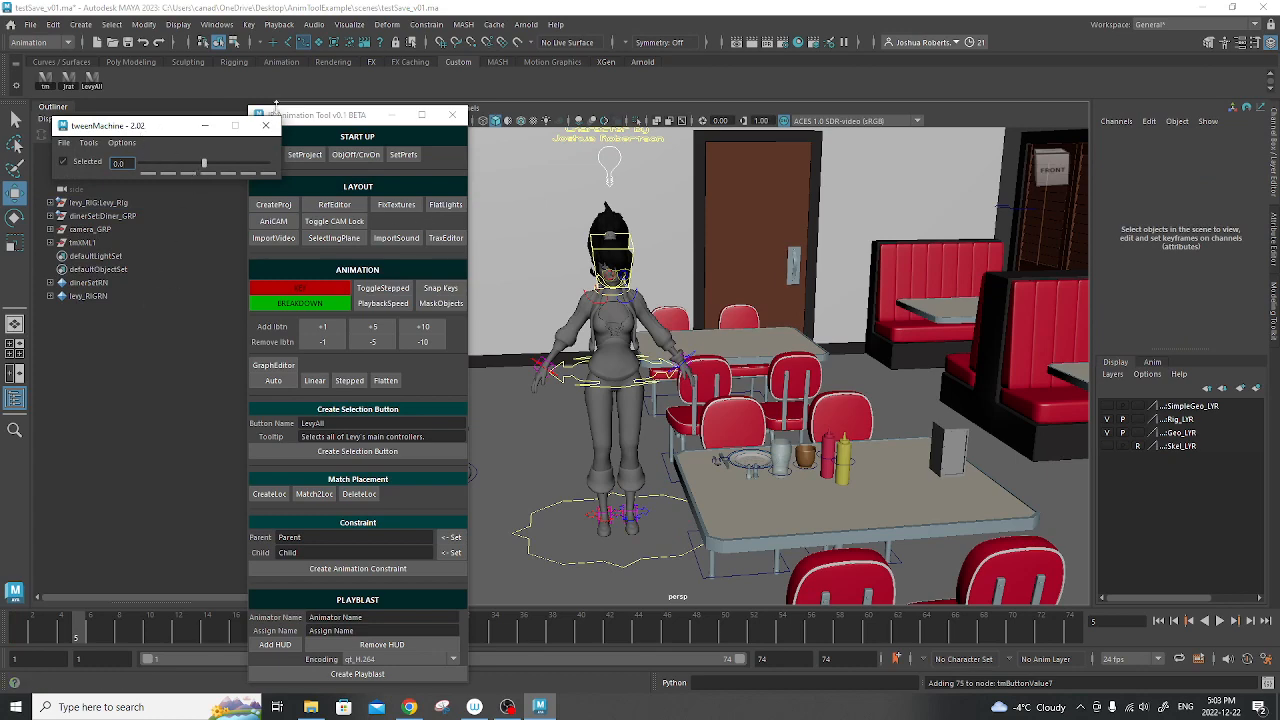
left_click(92, 83)
left_click_drag(209, 167, 222, 166)
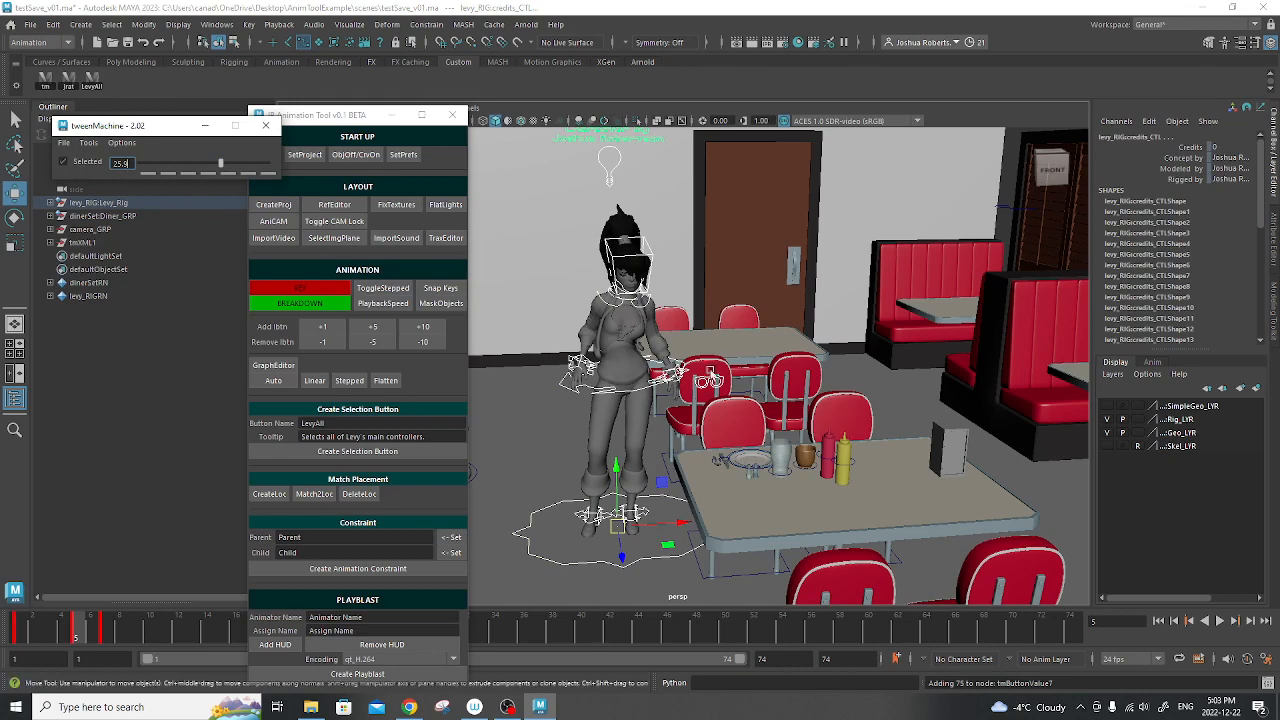
Tween the left wrist control to about -73.5 and the right wrist control to about -46, and close tweenMachine
left_click(630, 390)
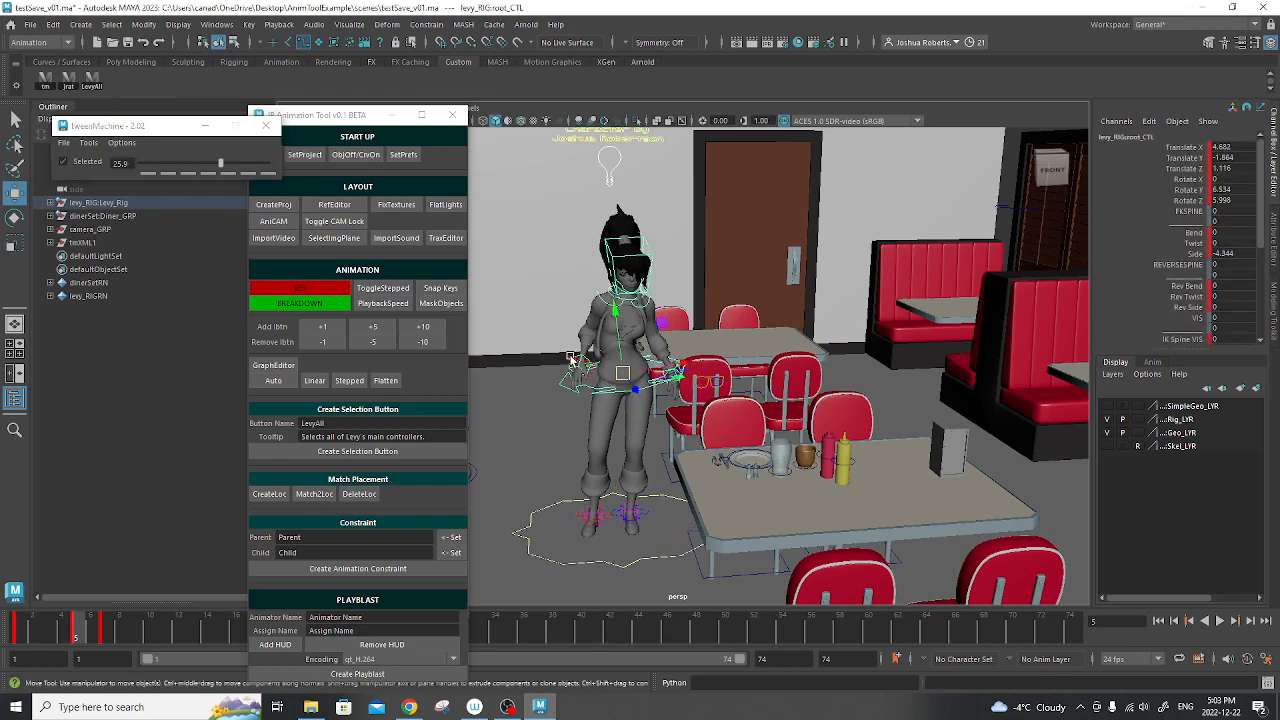
left_click(677, 370)
left_click(686, 376)
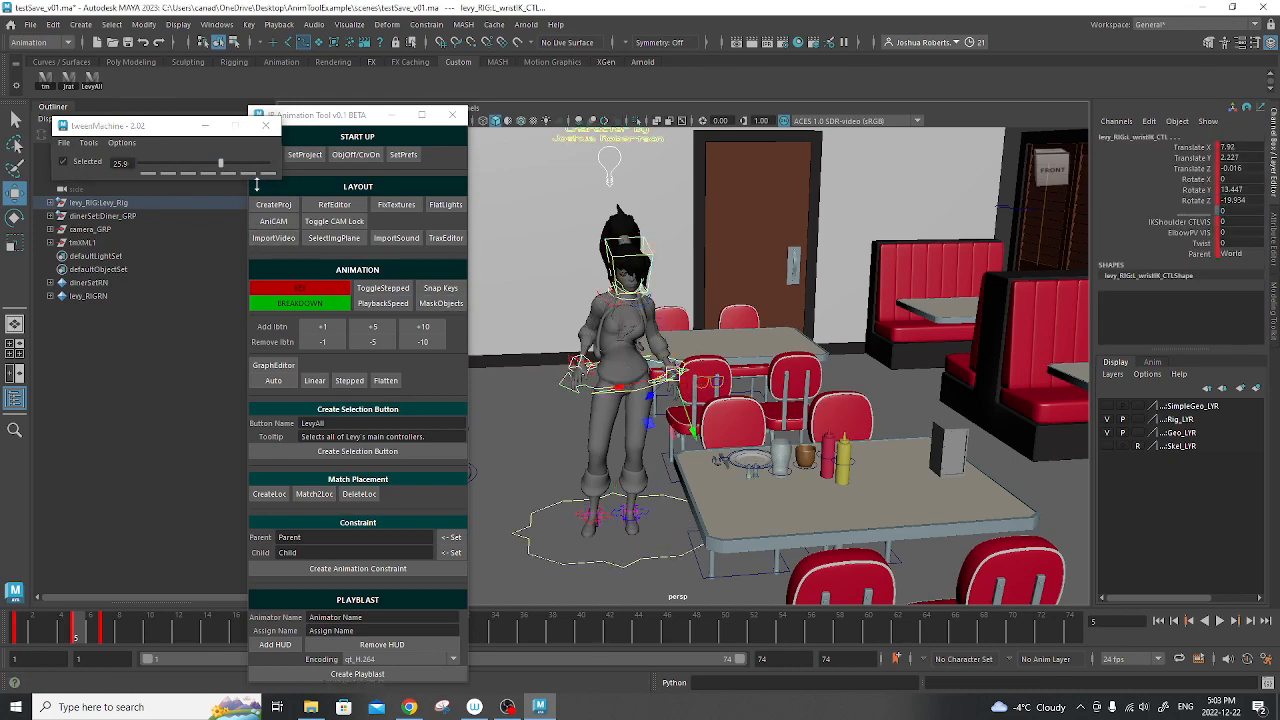
left_click(158, 166)
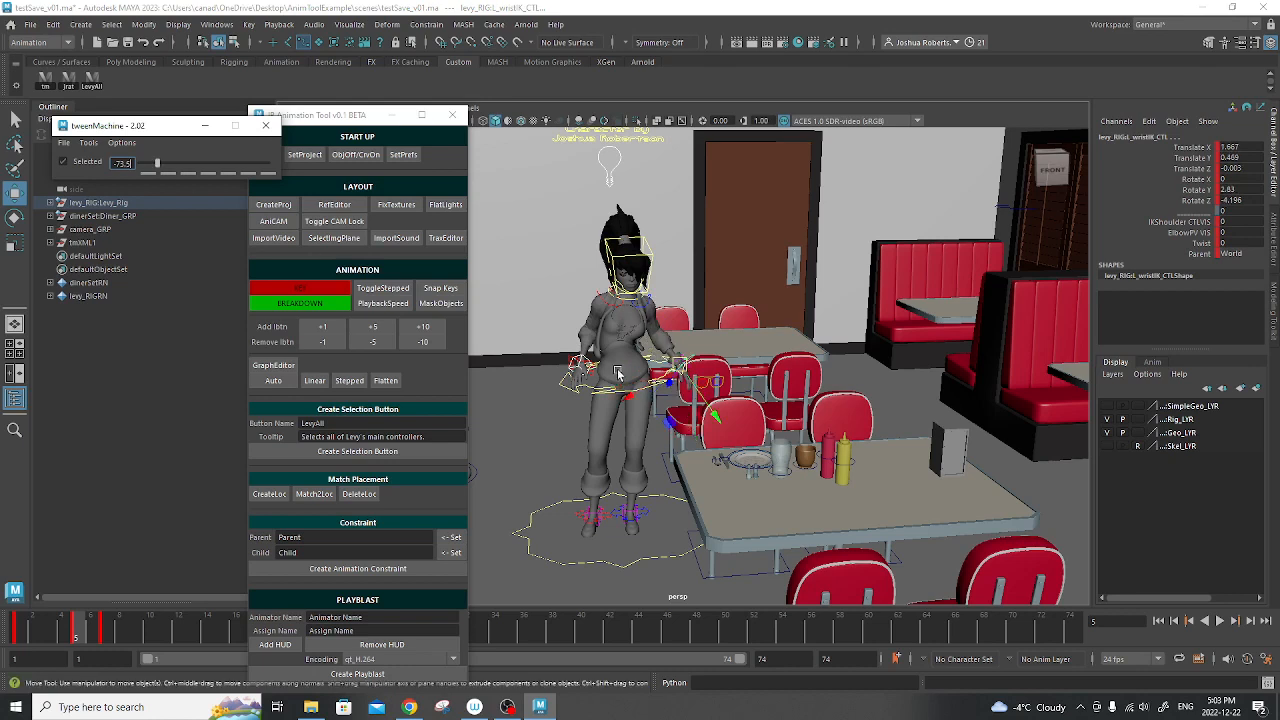
left_click(568, 358)
left_click(174, 164)
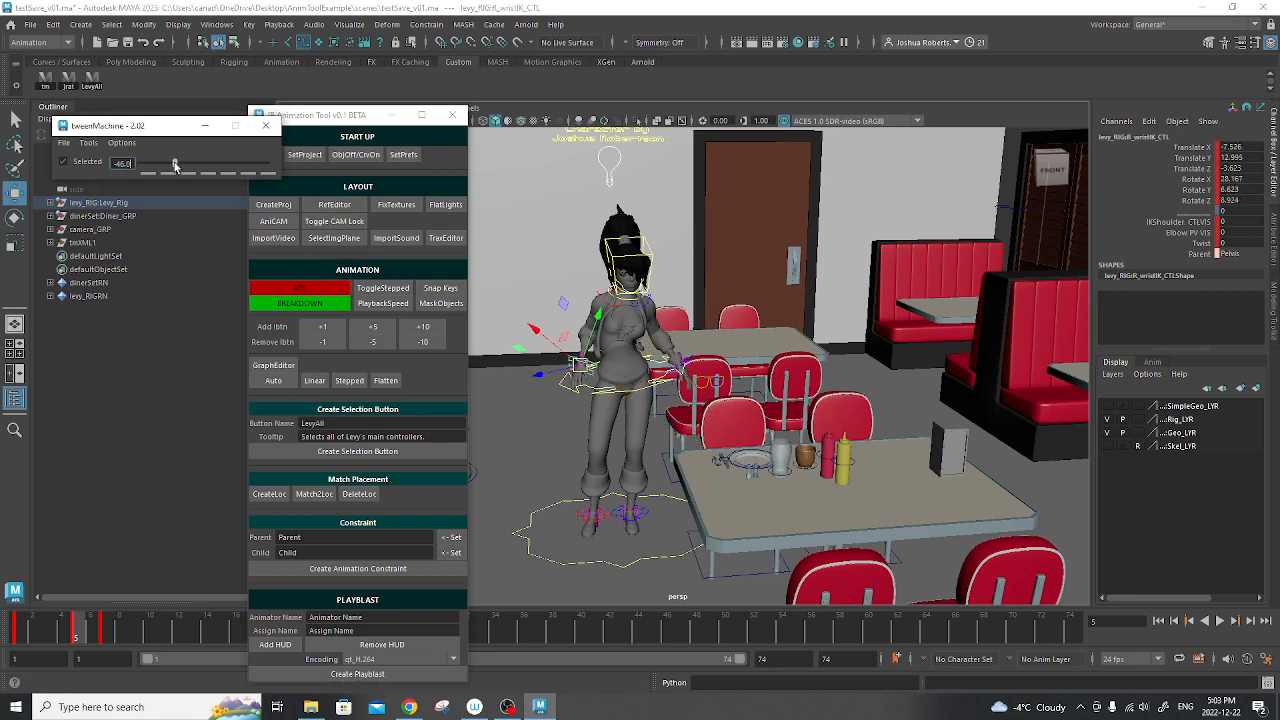
left_click(265, 125)
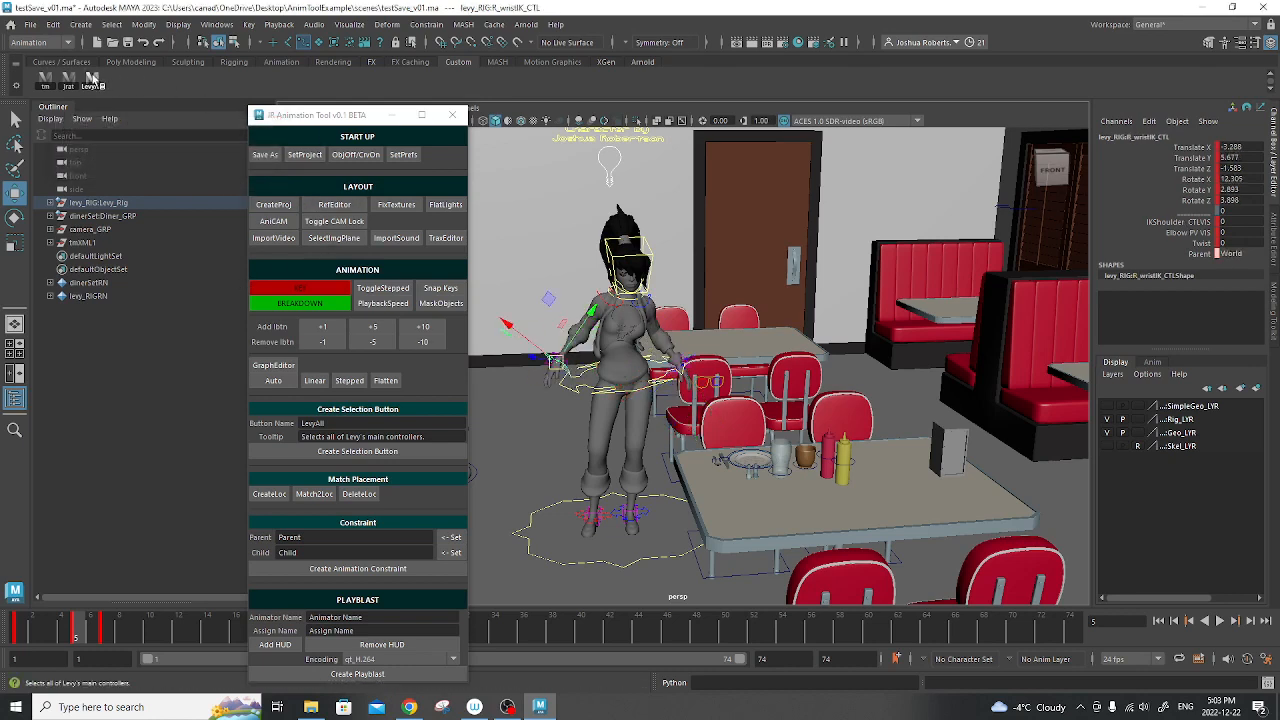
Set a breakdown key on all of Levy's main controllers at frame 5 and scrub to compare the poses
left_click(91, 80)
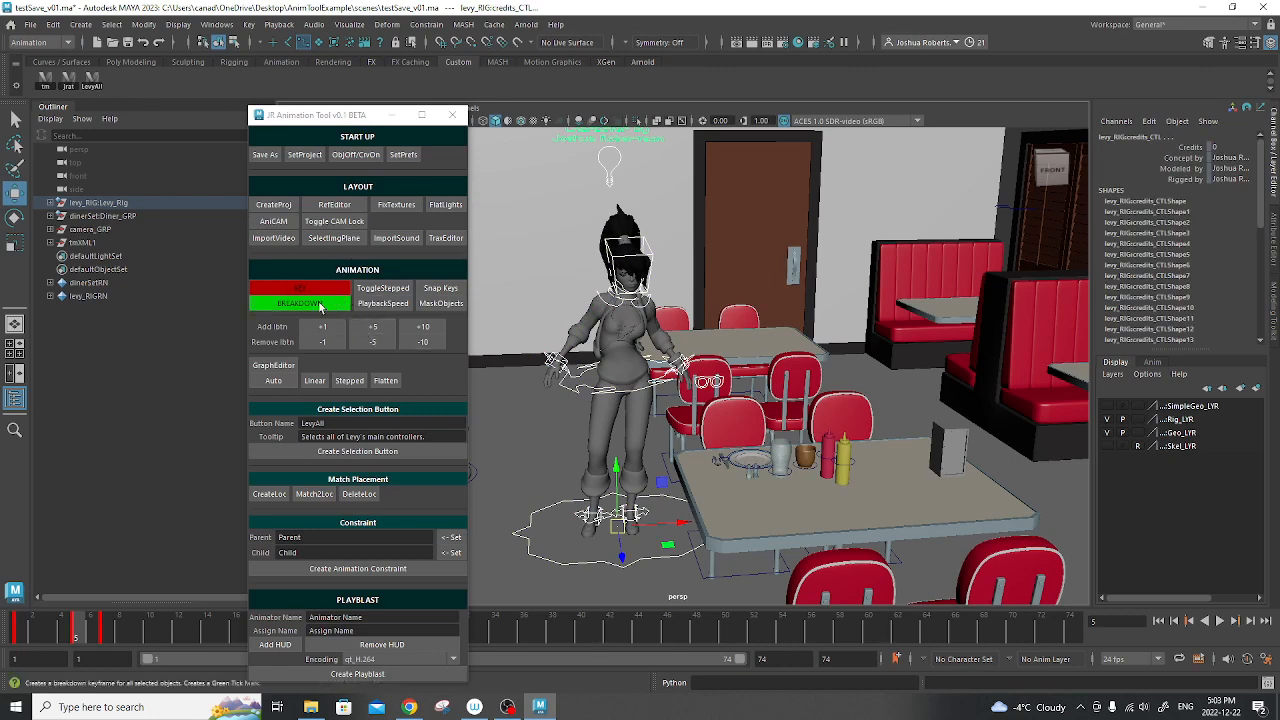
left_click(320, 304)
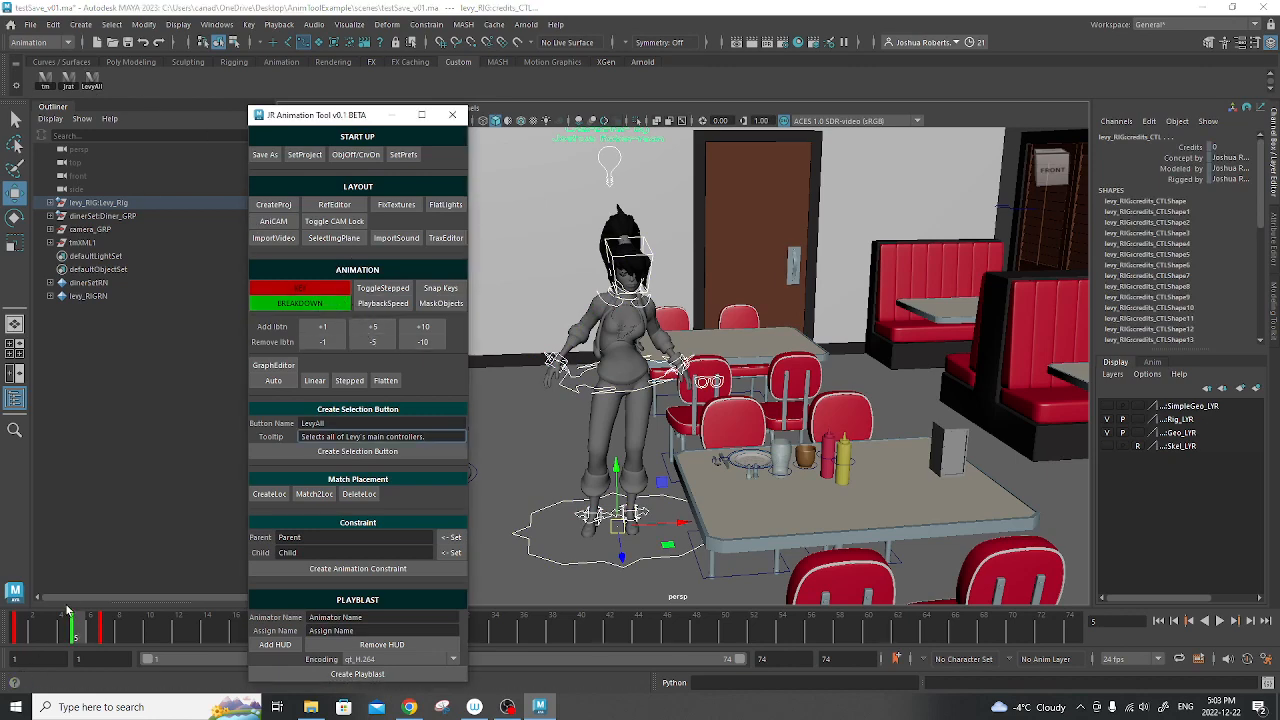
left_click_drag(86, 630, 118, 622)
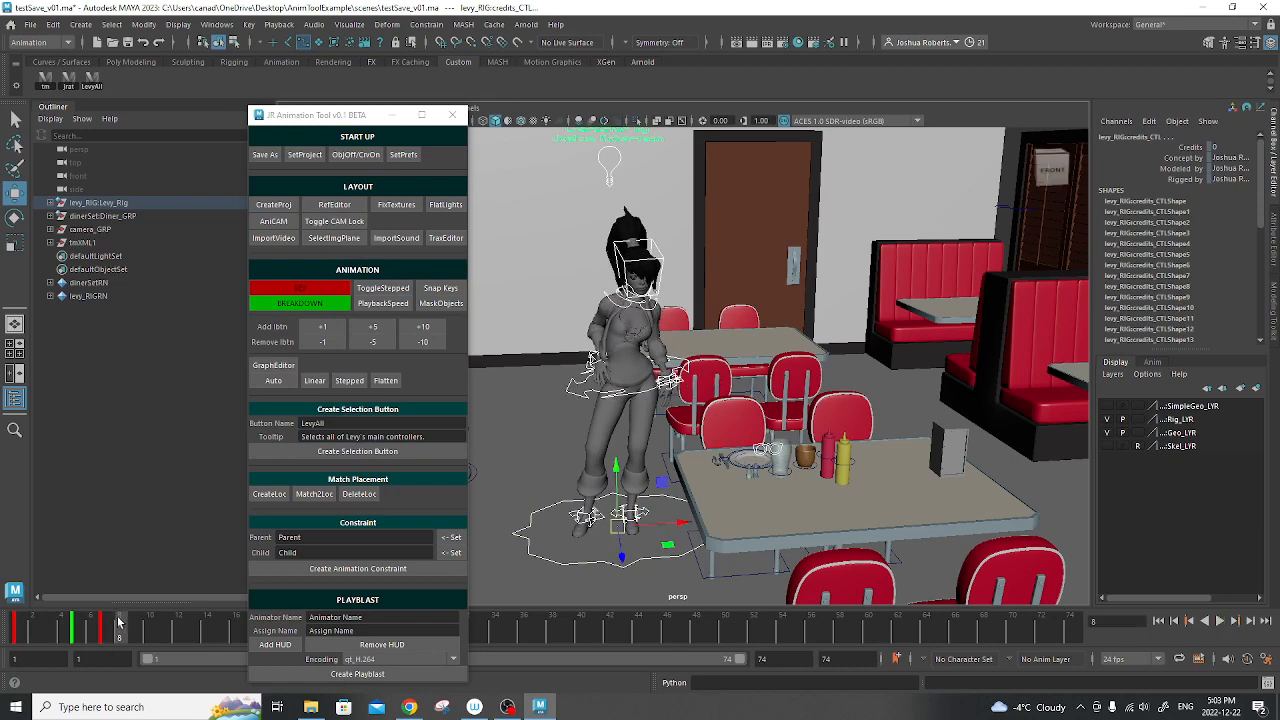
left_click(77, 643)
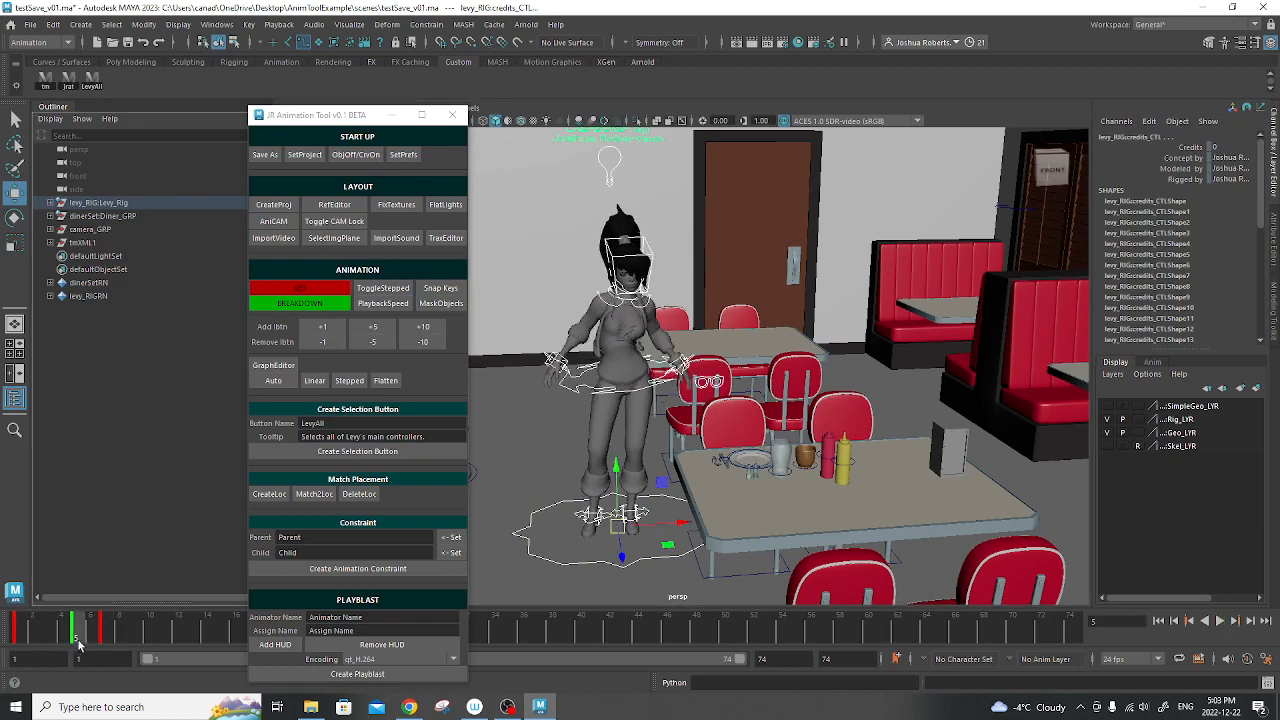
Lower Levy's root control to about -4.961 in Translate Y at frame 5 and mark that key as a breakdown
left_click(576, 537)
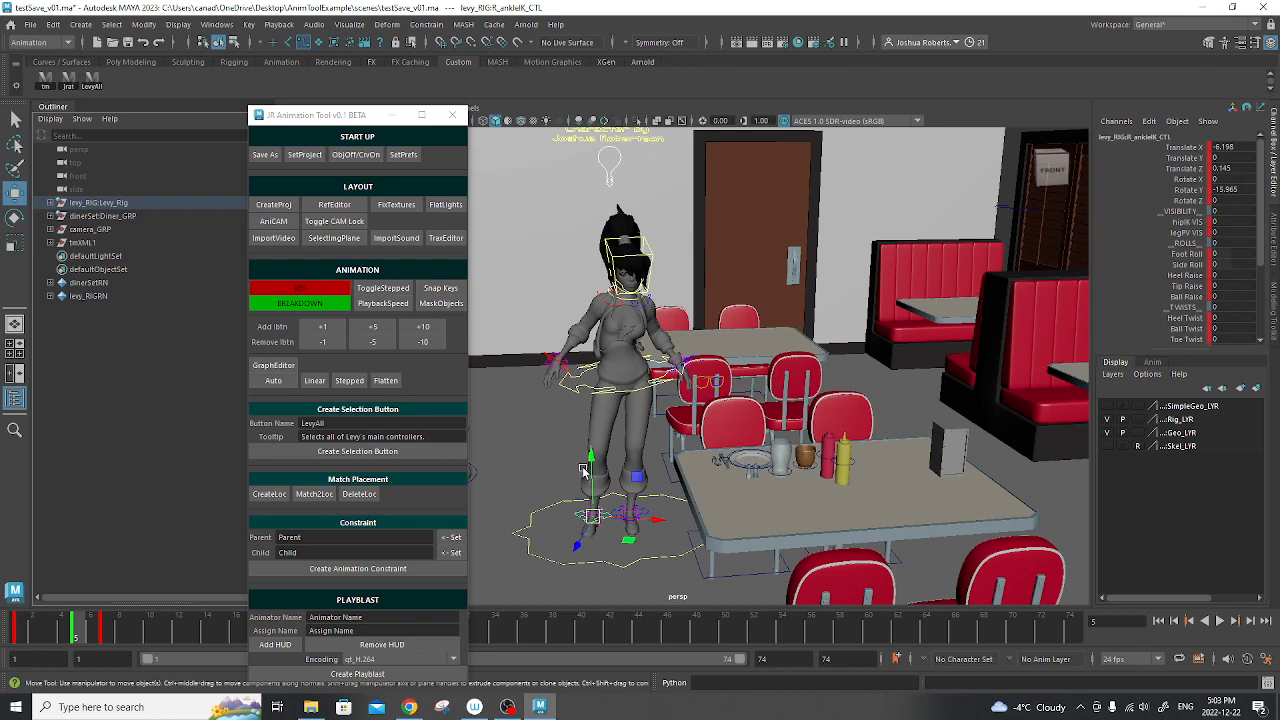
left_click(651, 388)
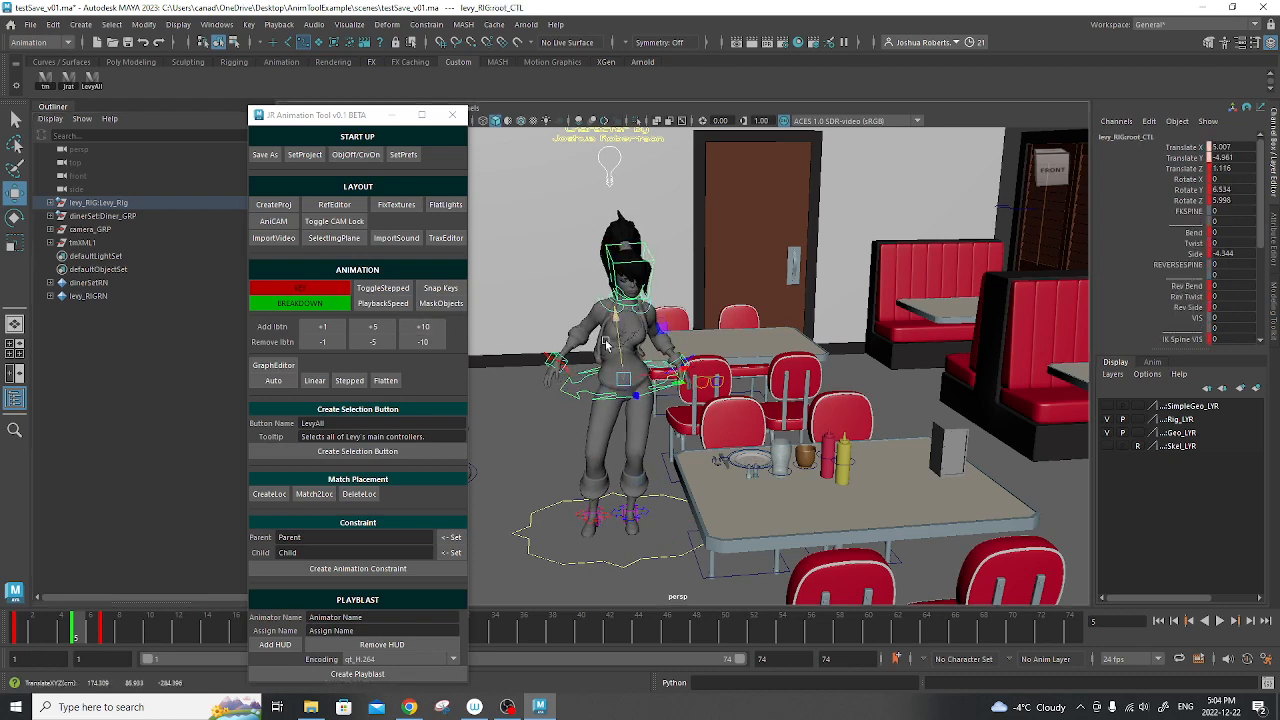
mouse_move(78, 637)
left_mouse_down()
mouse_move(49, 630)
mouse_move(78, 630)
left_mouse_up()
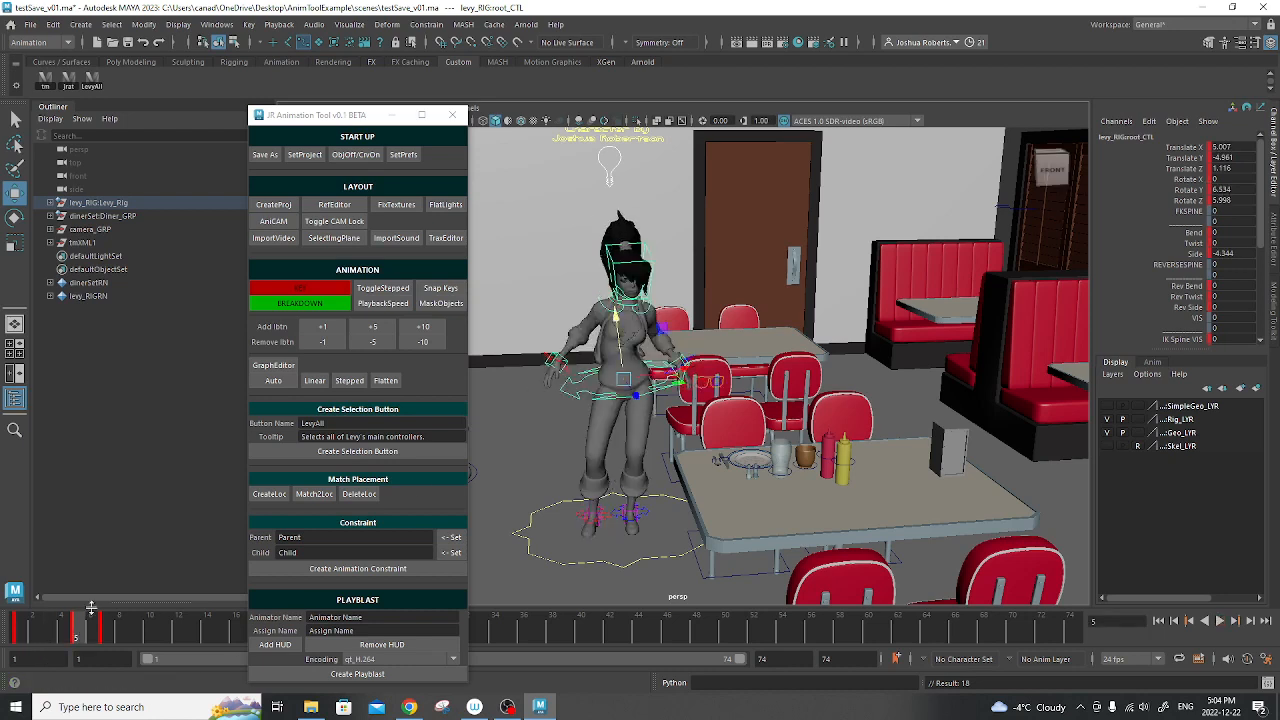
left_click(289, 304)
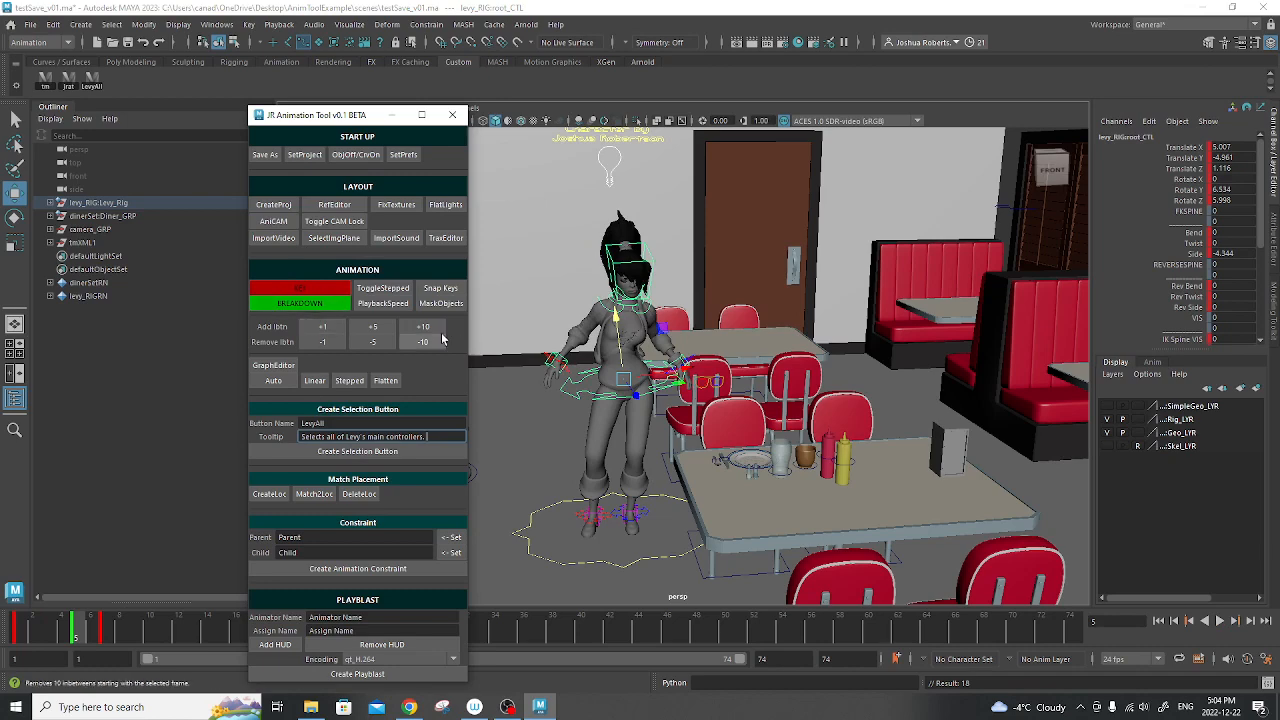
Play the stepped animation, toggle stepped preview off and play the interpolated motion
key("alt+v")
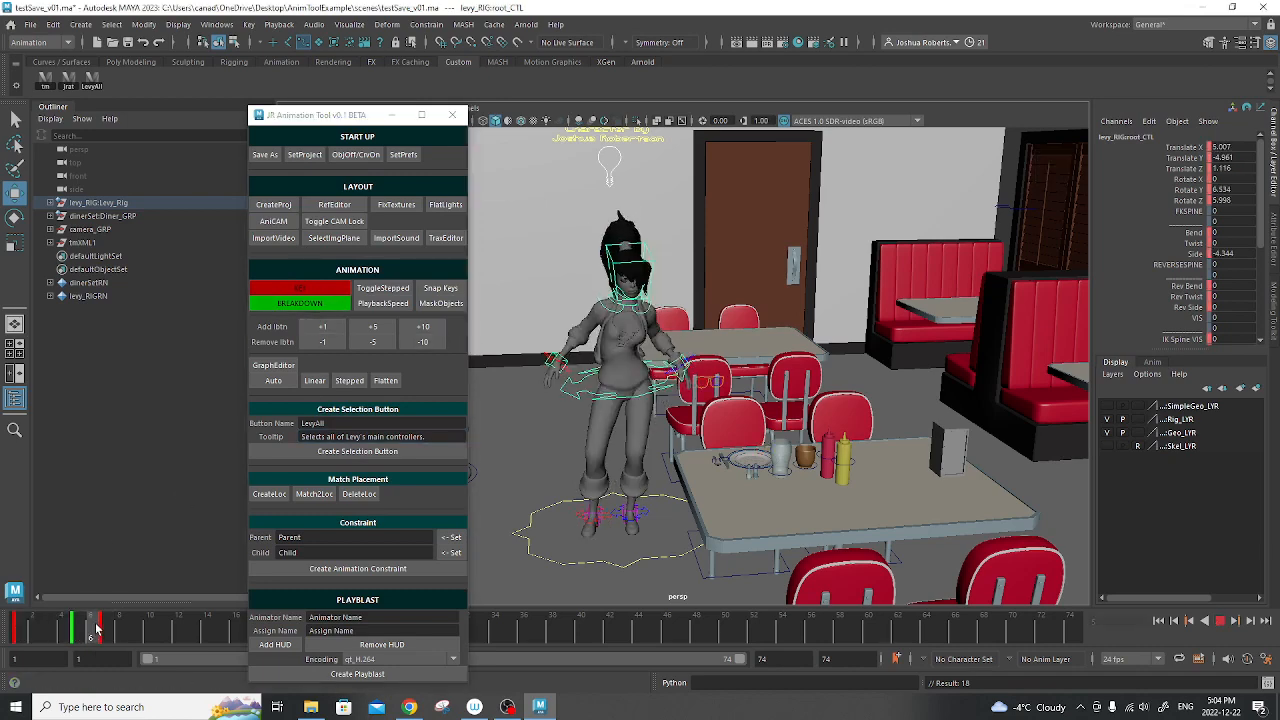
key("alt+v")
left_click(377, 290)
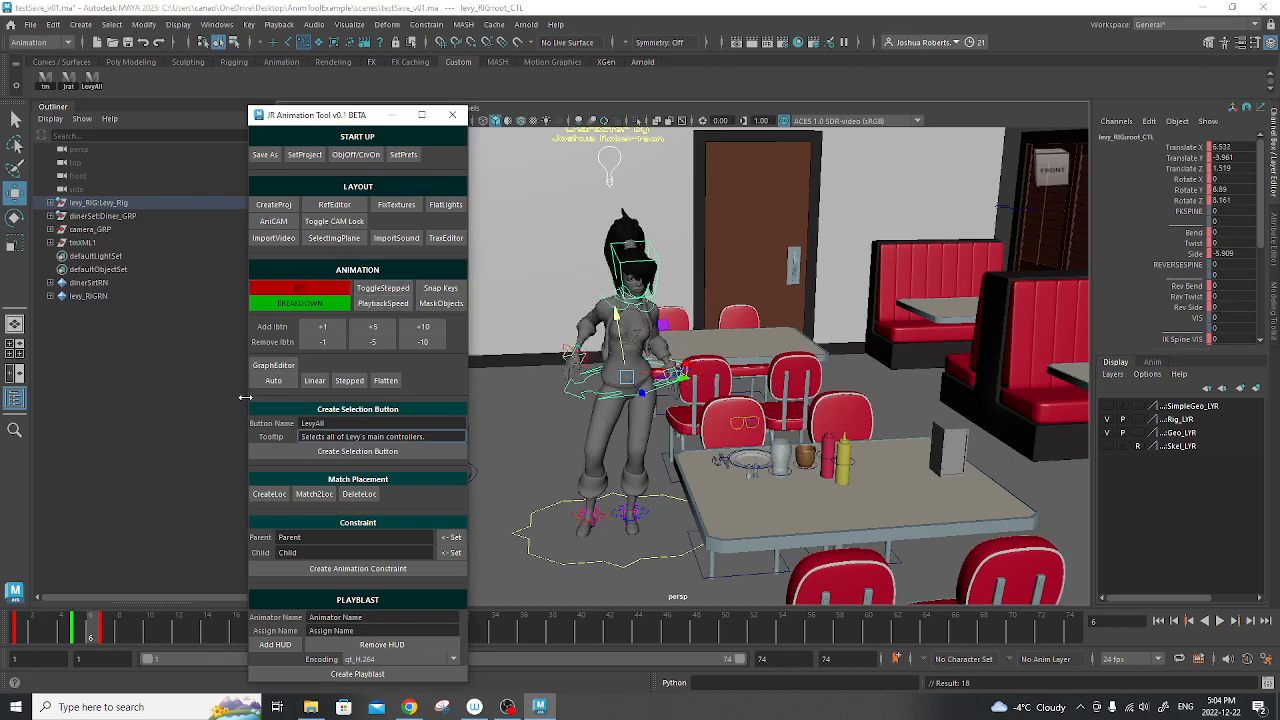
key("alt+v")
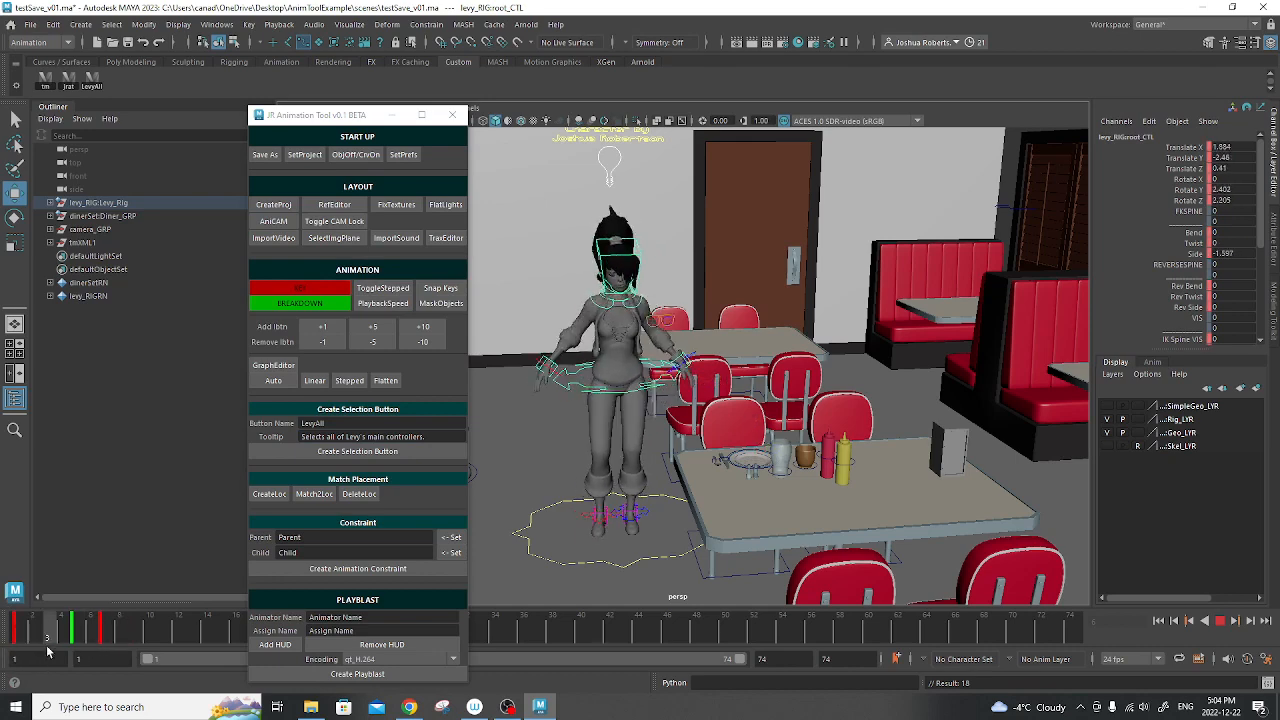
key("alt+v")
Select the root control's frame 5 keys in the Graph Editor, reposition and narrow its window, and close it
left_click(274, 365)
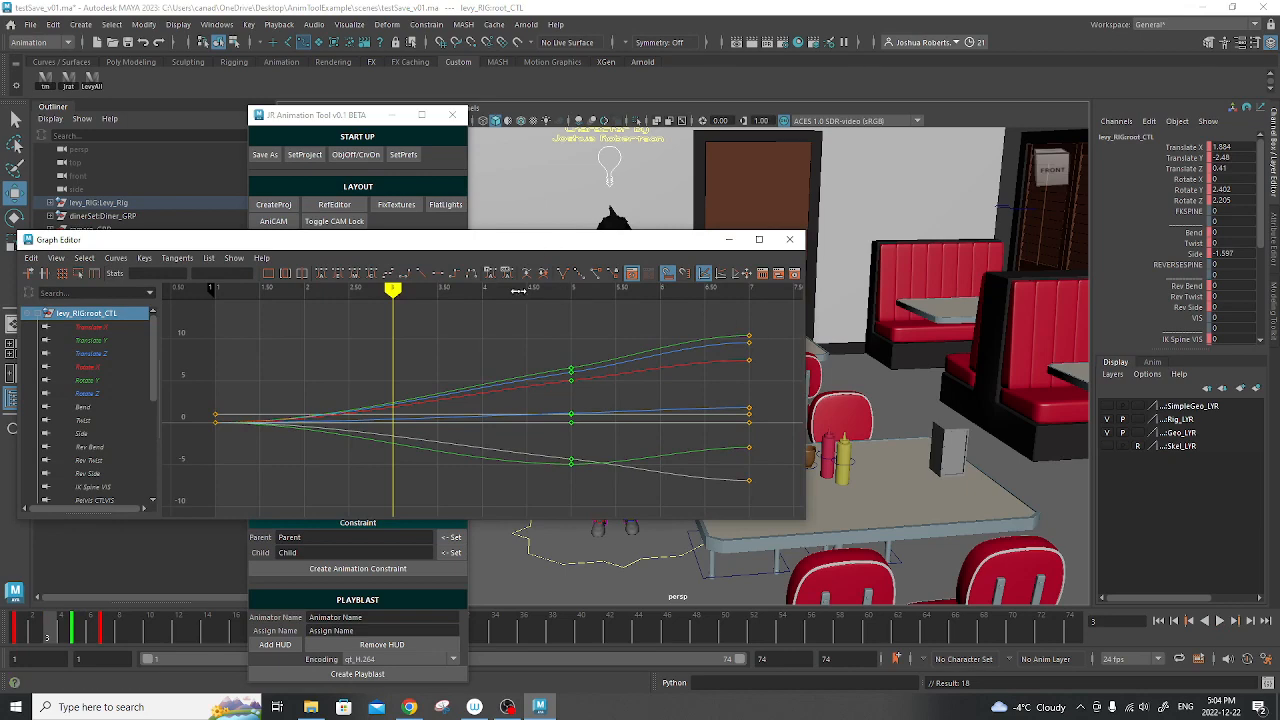
left_click_drag(597, 333, 519, 531)
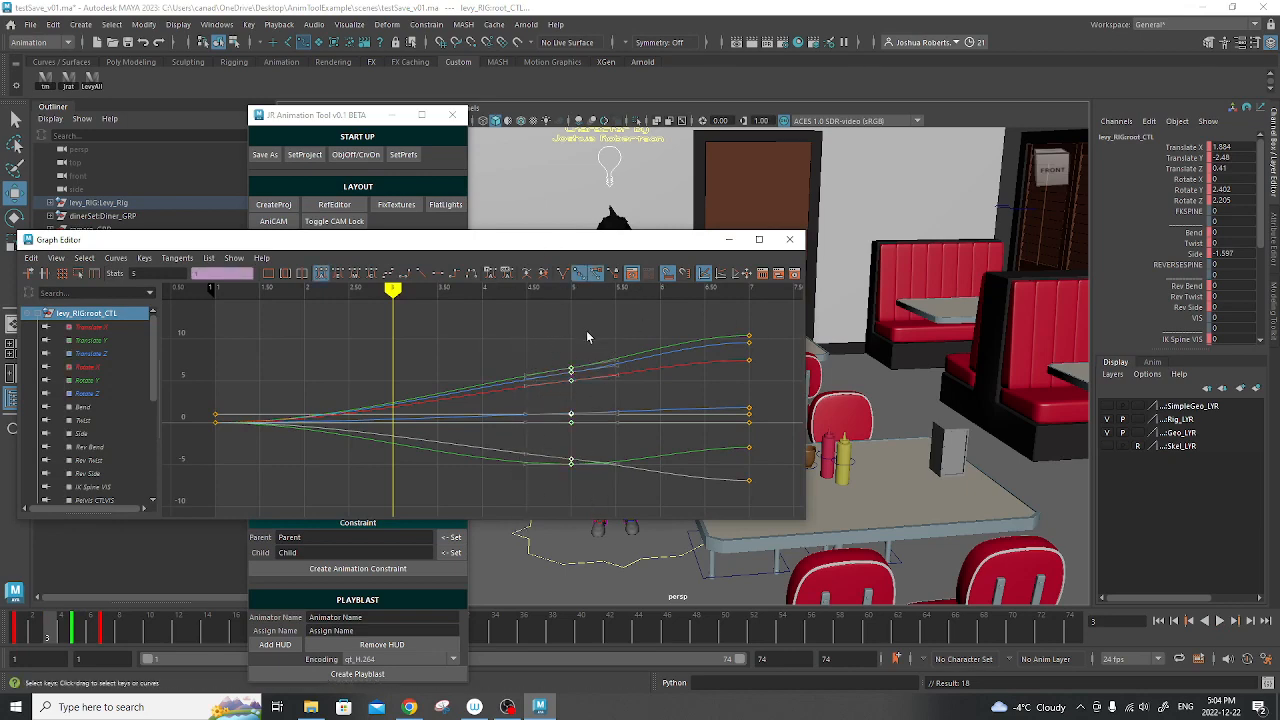
left_click_drag(781, 244, 1143, 88)
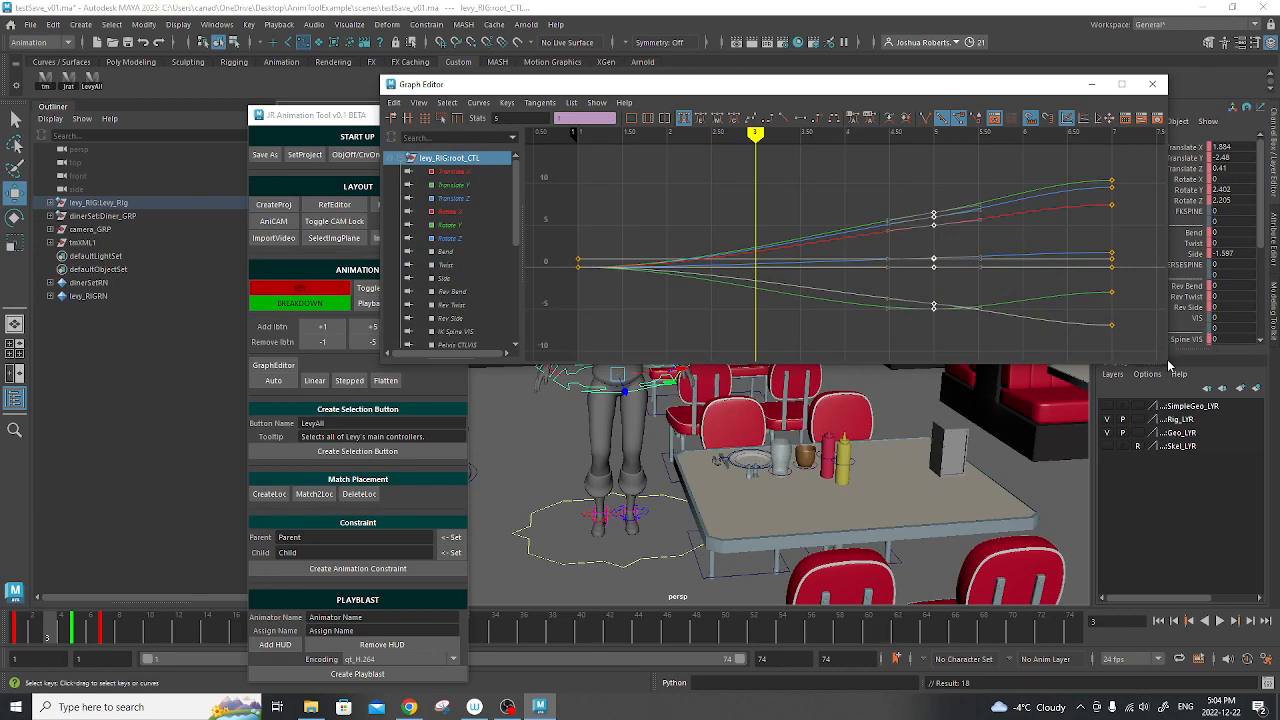
left_click_drag(1170, 365, 810, 429)
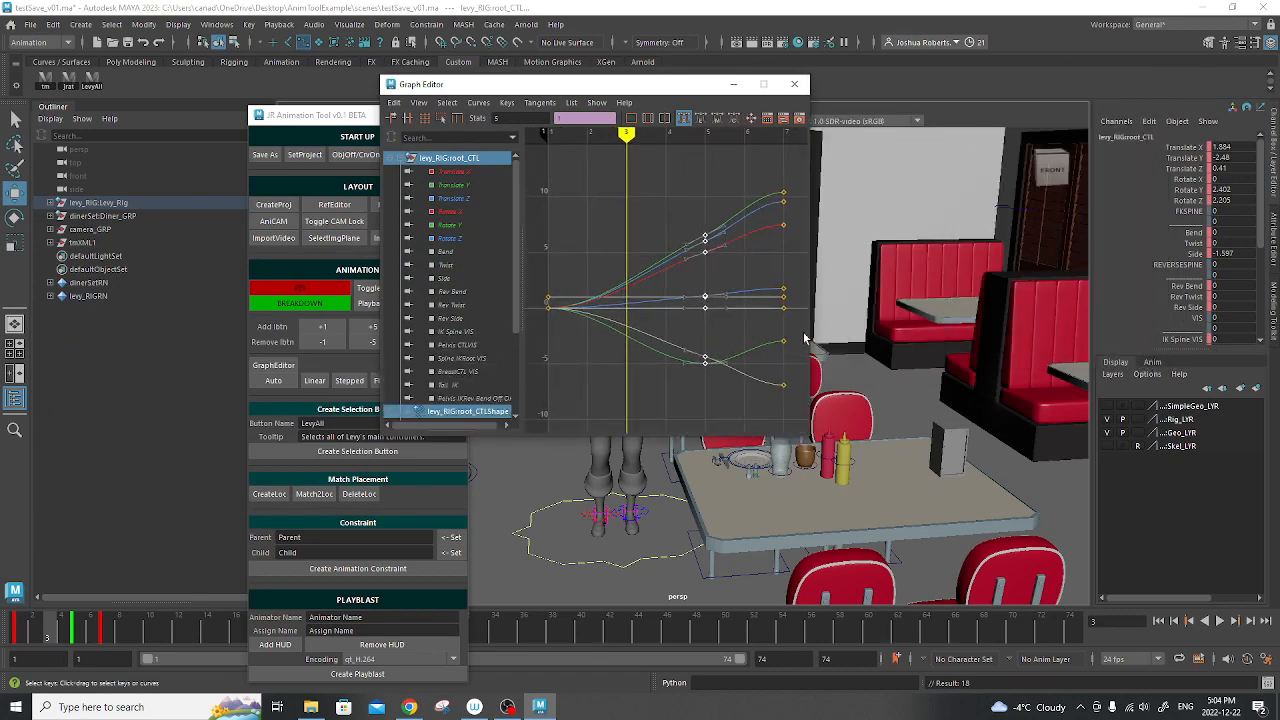
left_click(795, 85)
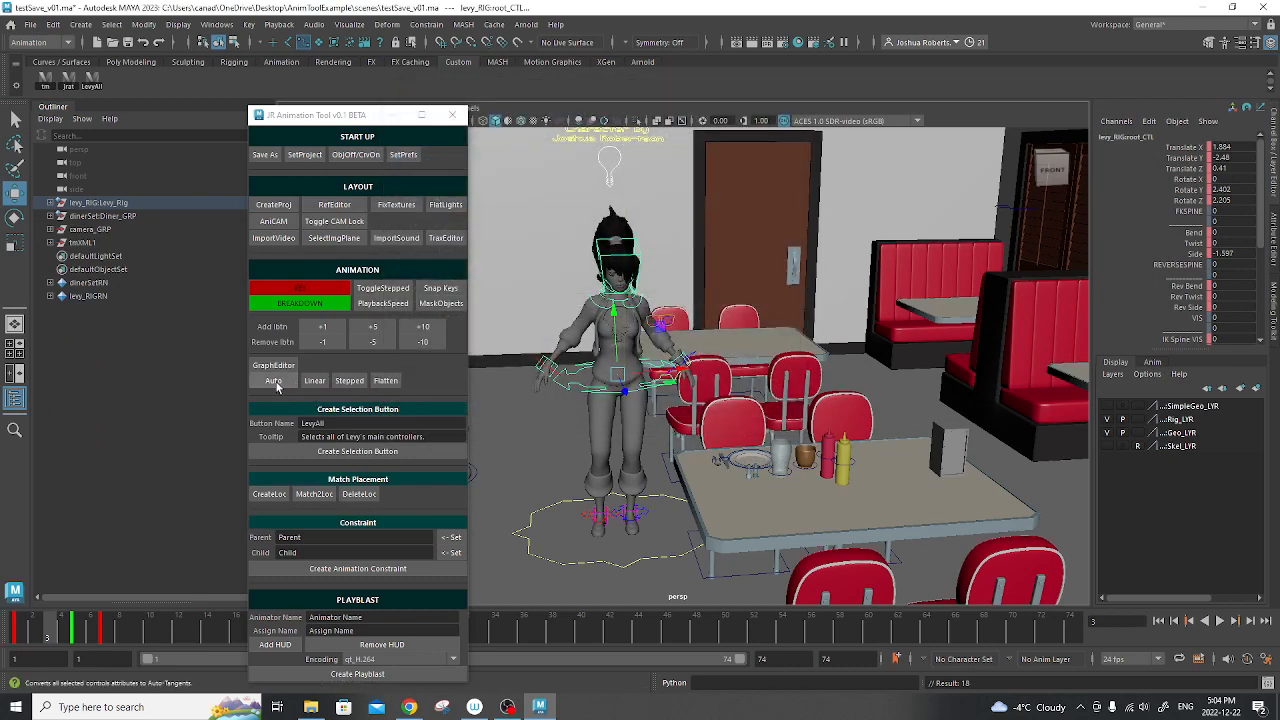
Try Auto and Linear tangents on the root control's selected keys and play the animation
left_click(276, 384)
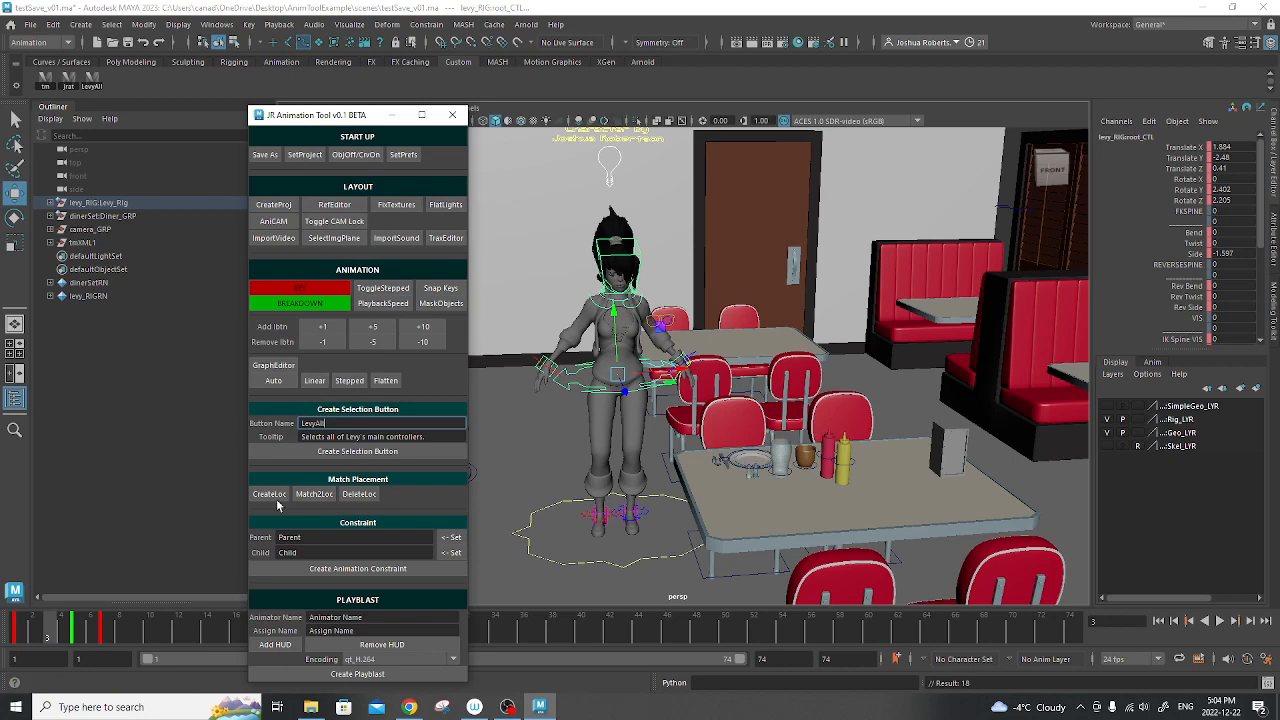
left_click(318, 381)
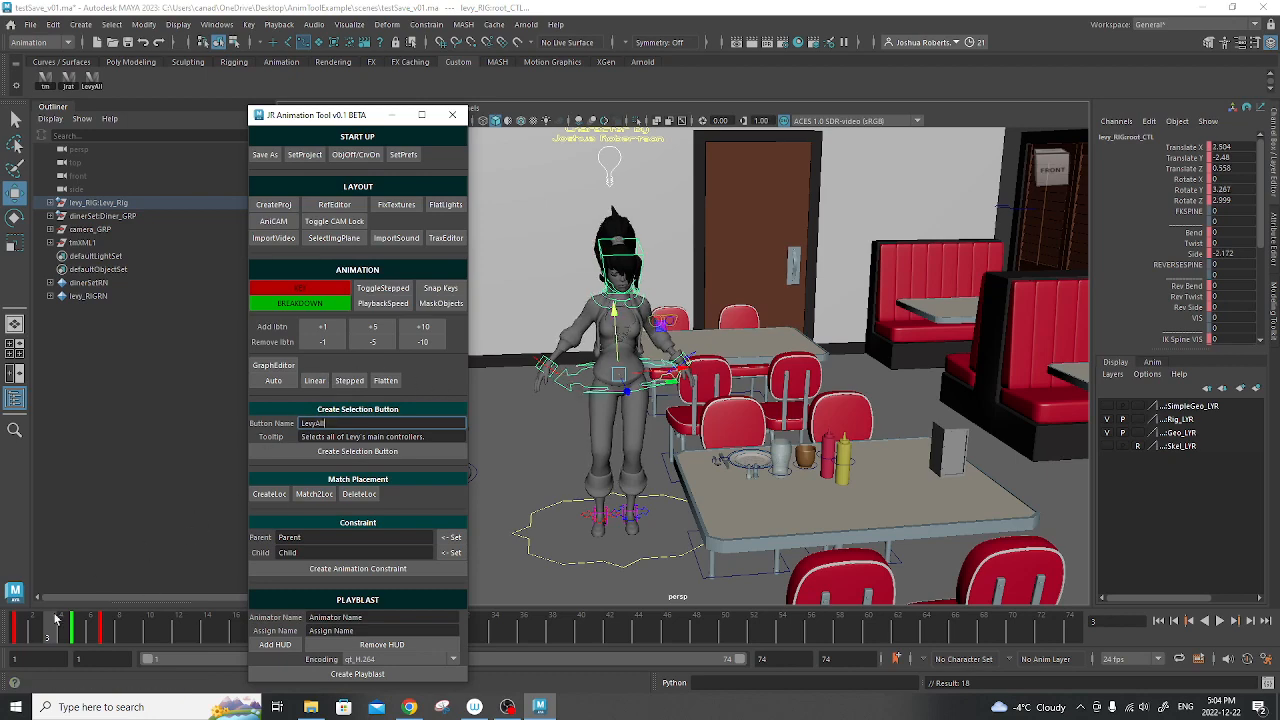
key("alt+v")
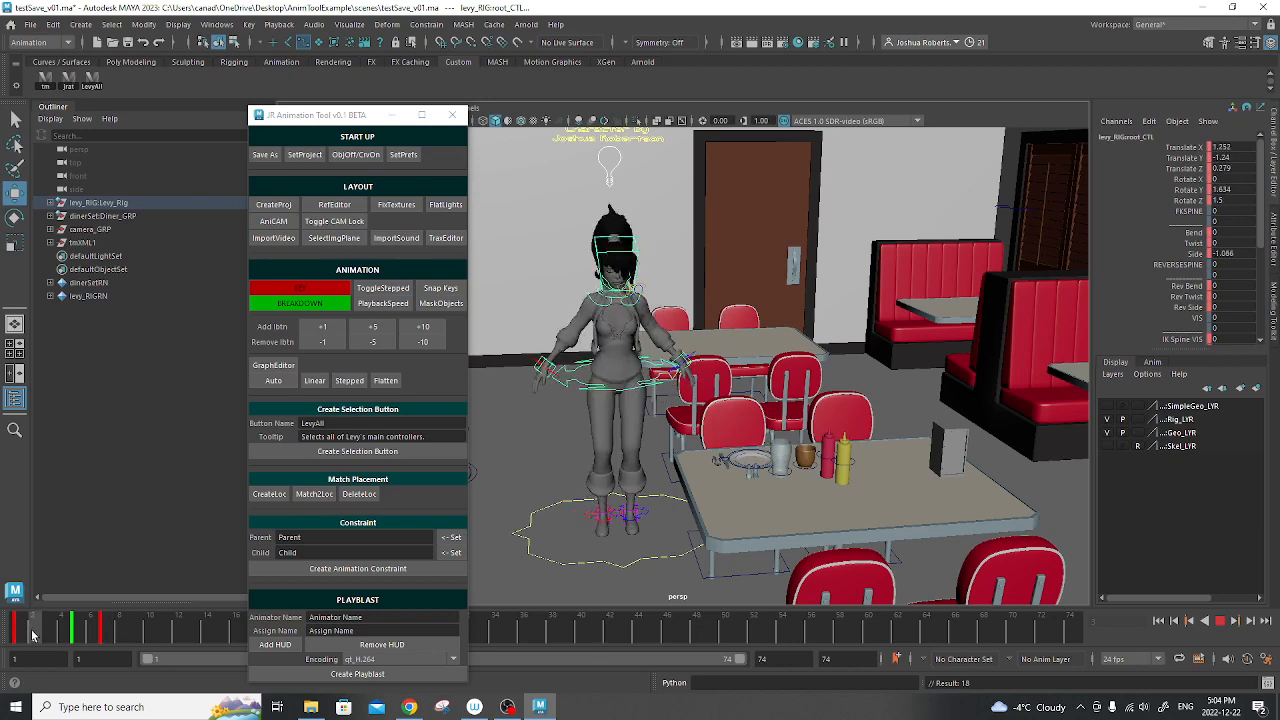
key("alt+v")
Place the Graph Editor beside the tool window and compare Stepped and Flatten tangents on the root control's curves
left_click(274, 365)
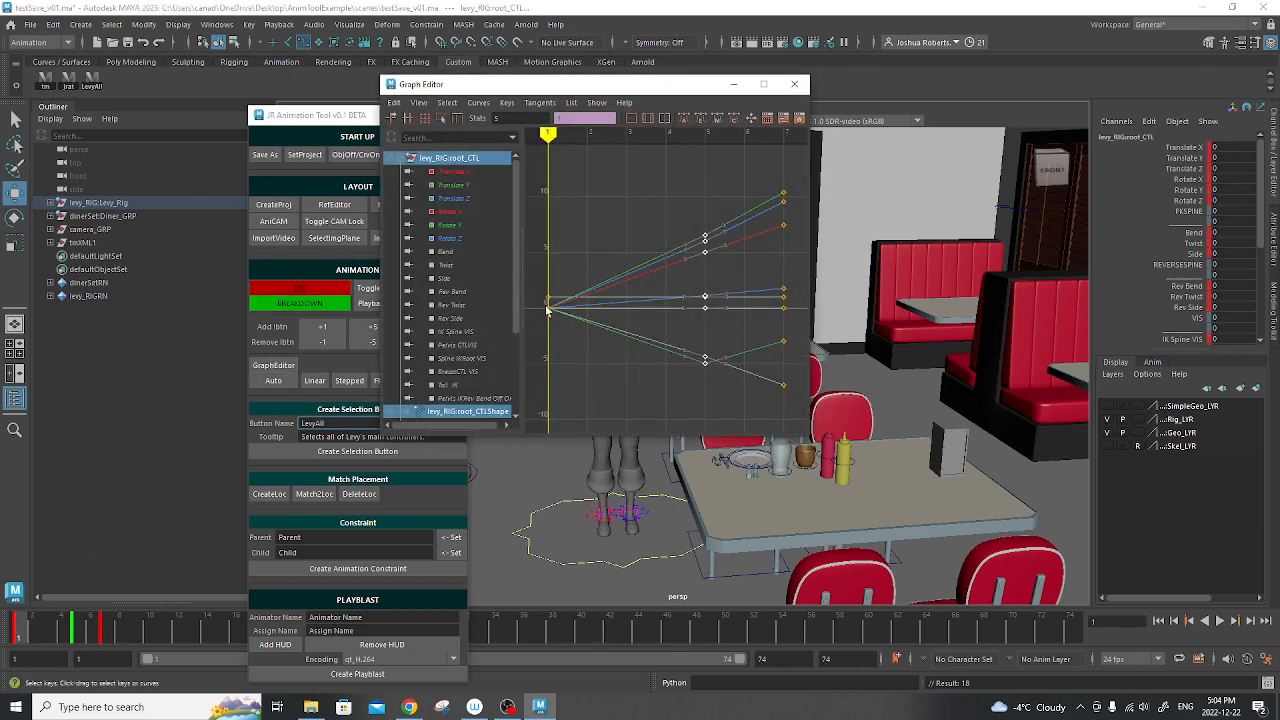
left_click_drag(614, 88, 1019, 71)
left_click(349, 380)
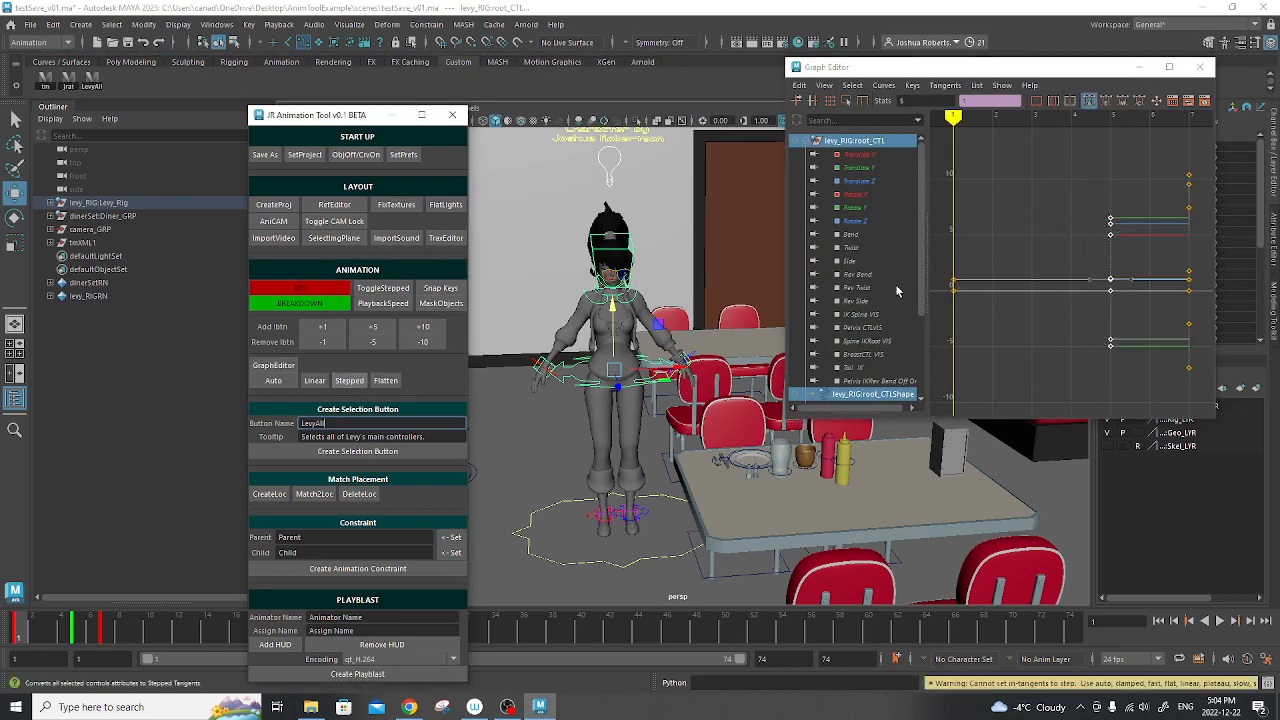
left_click(386, 380)
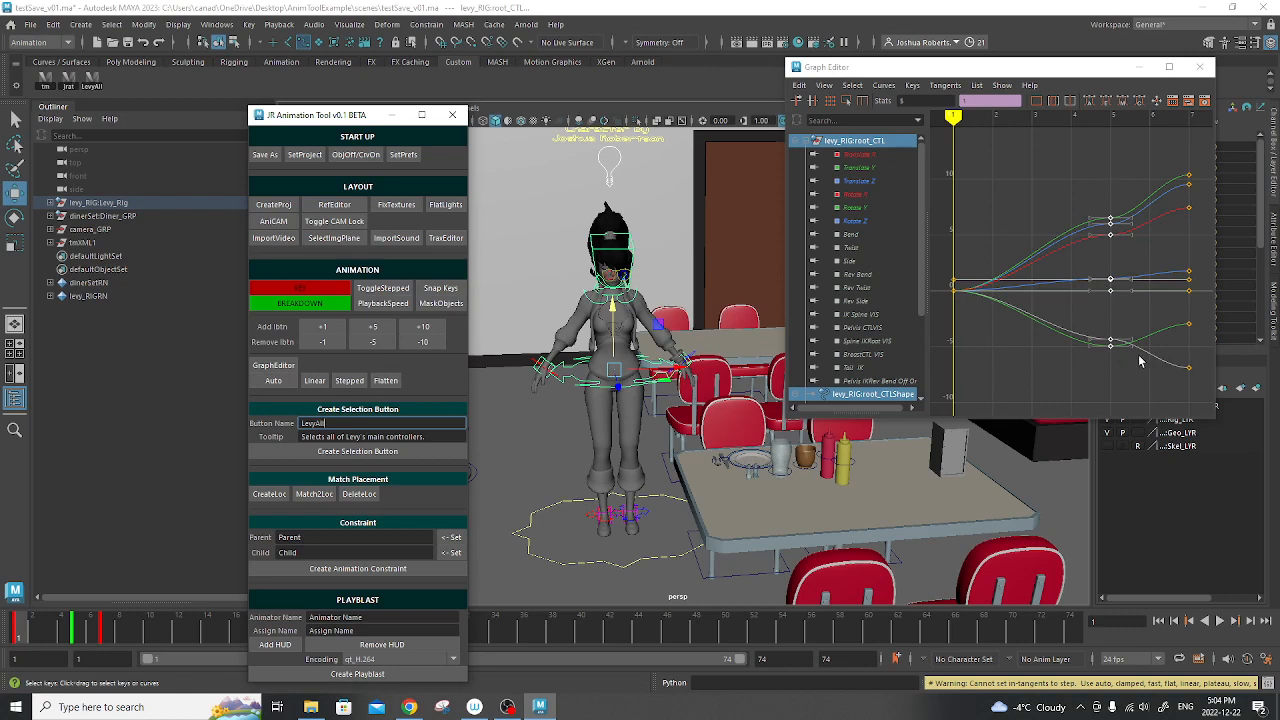
left_click(349, 380)
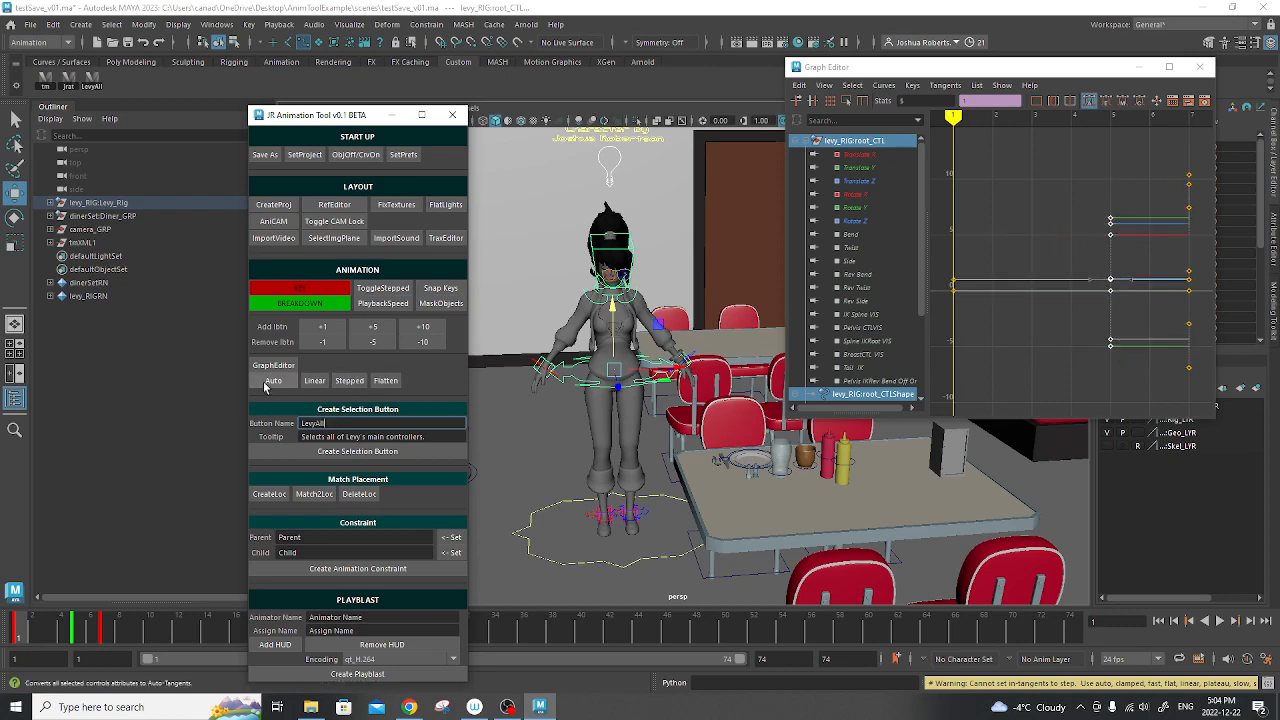
Switch the root control's curves between Auto and Stepped, leave them on Auto, close the Graph Editor and raise the tool window
left_click(273, 380)
left_click(345, 382)
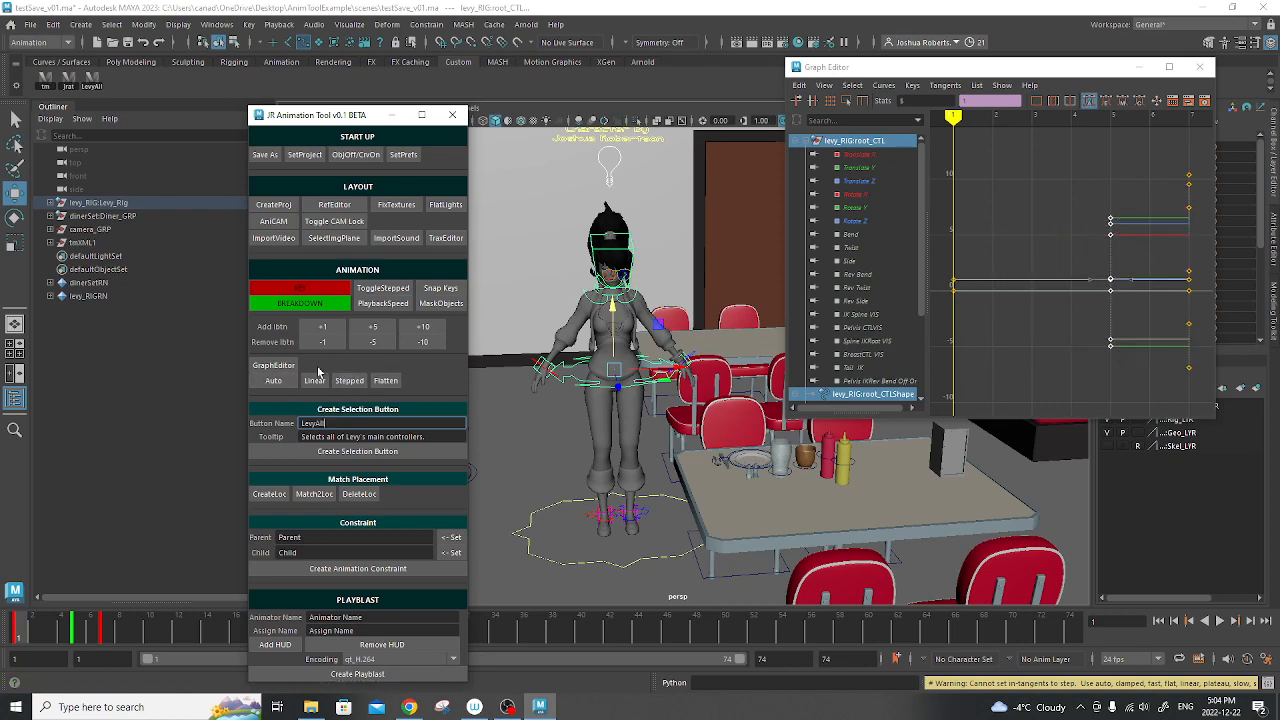
left_click(273, 381)
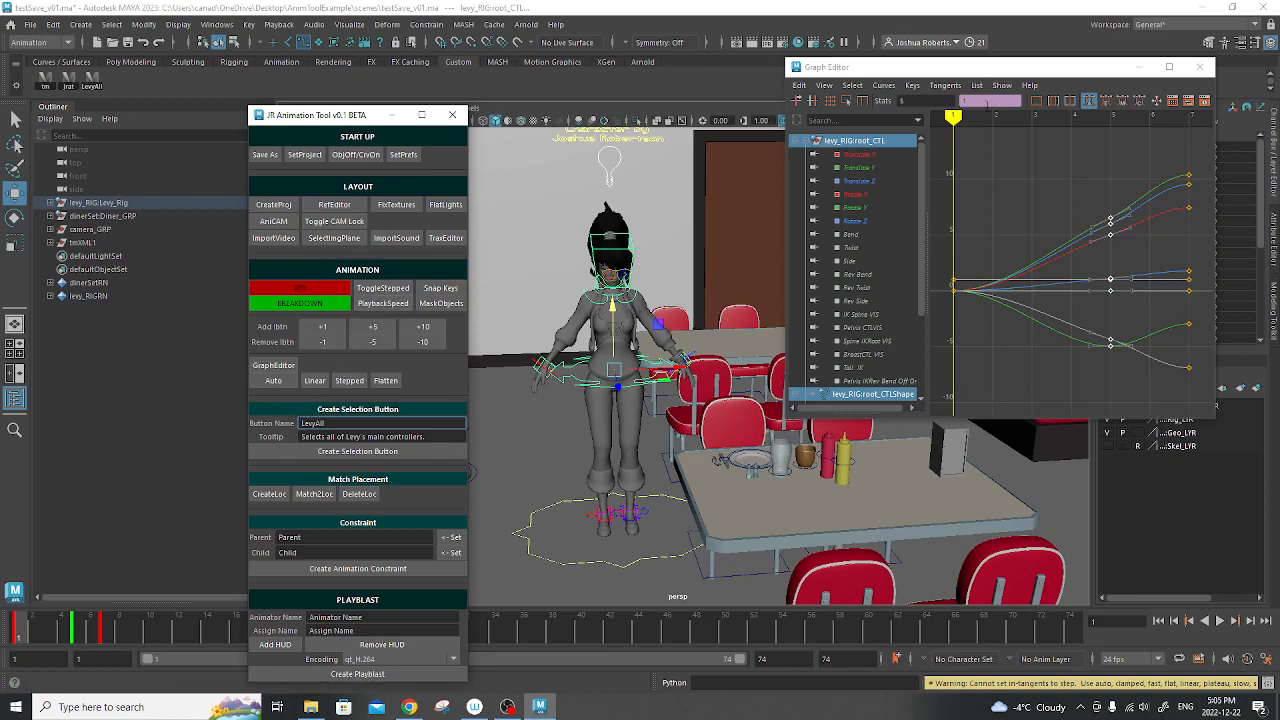
left_click(1199, 67)
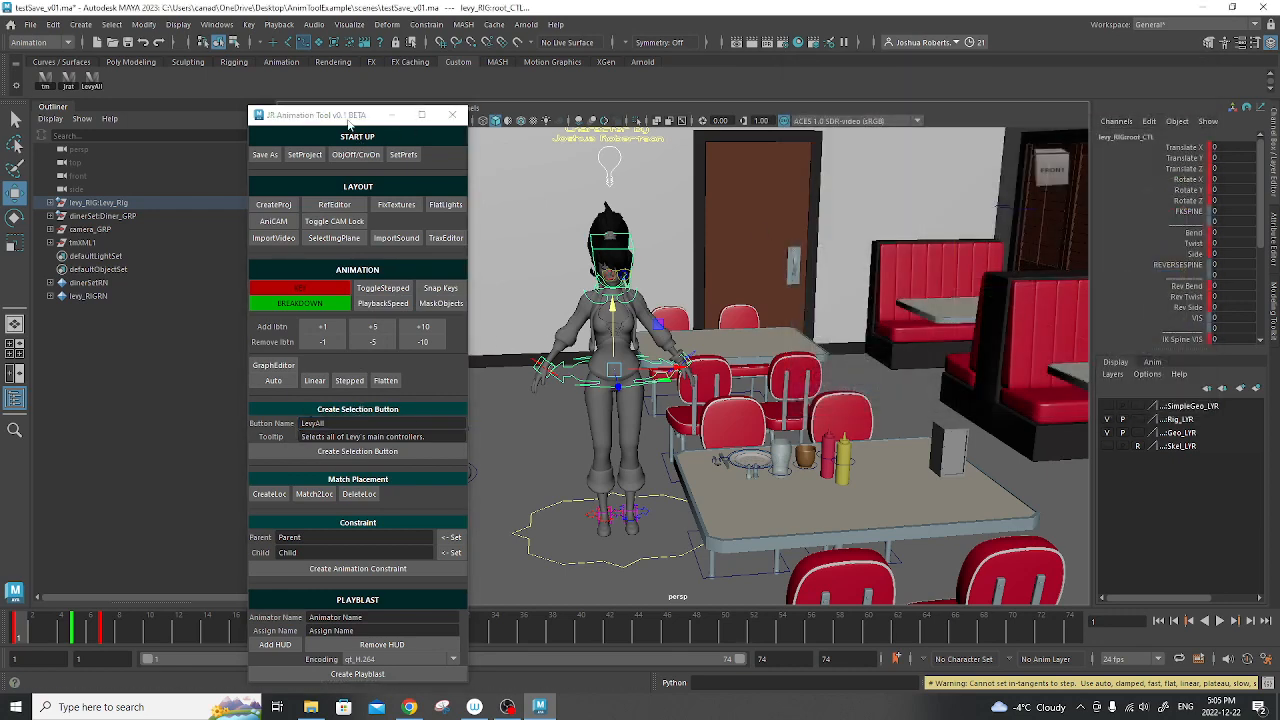
left_click_drag(349, 121, 366, 55)
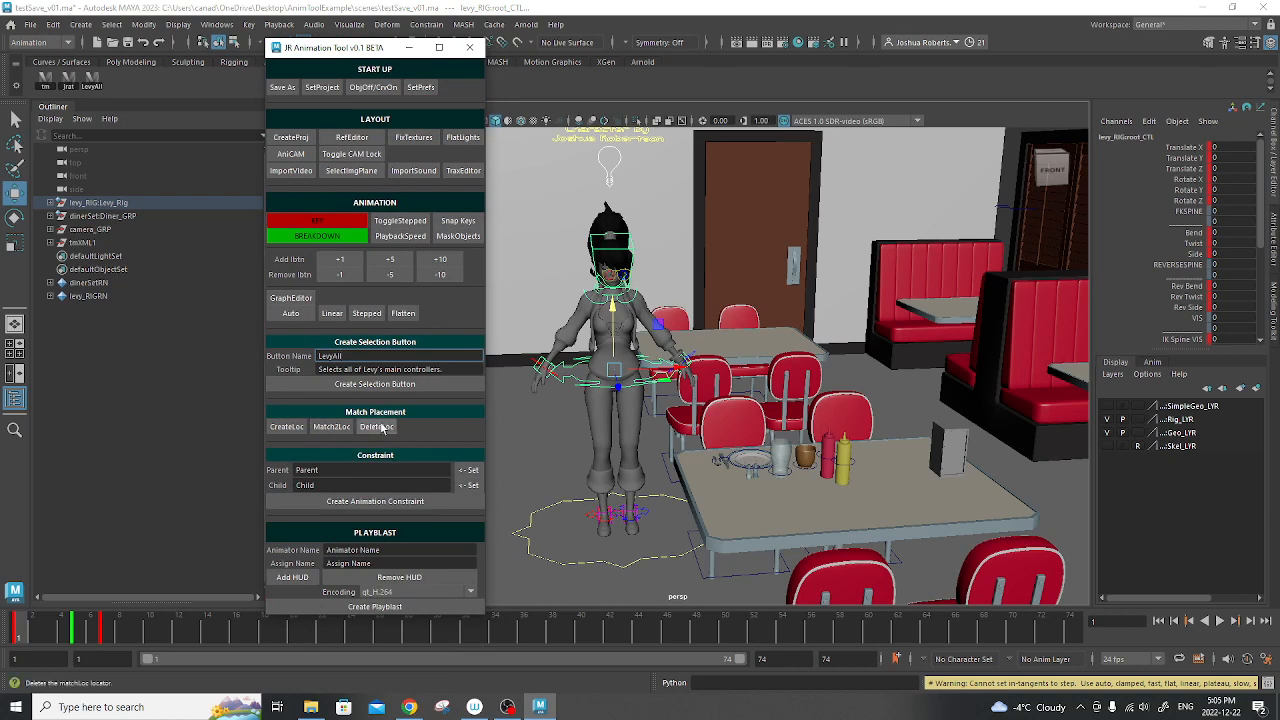